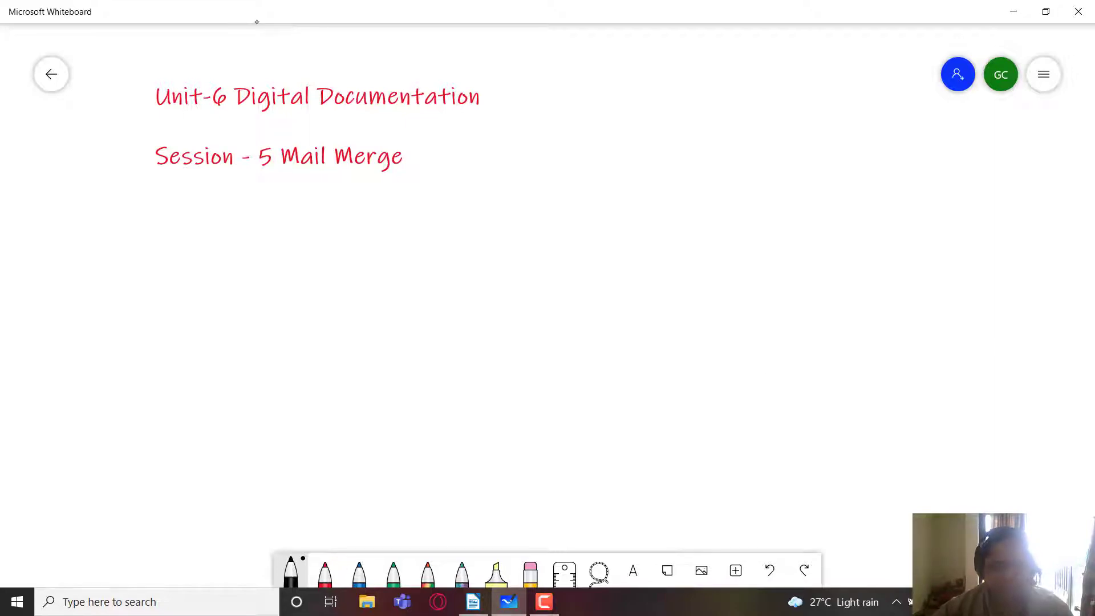
Handwrite "Mail → letter" below the session title, with two branches from "letter" labelled "formal" and "informal"
mouse_move(449, 245)
left_mouse_down()
mouse_move(451, 204)
mouse_move(480, 241)
mouse_move(509, 226)
mouse_move(692, 214)
mouse_move(659, 207)
left_mouse_up()
left_click(497, 216)
mouse_move(664, 210)
left_mouse_down()
mouse_move(736, 178)
mouse_move(760, 149)
left_mouse_up()
mouse_move(775, 132)
left_mouse_down()
mouse_move(770, 174)
mouse_move(785, 158)
mouse_move(843, 146)
left_mouse_up()
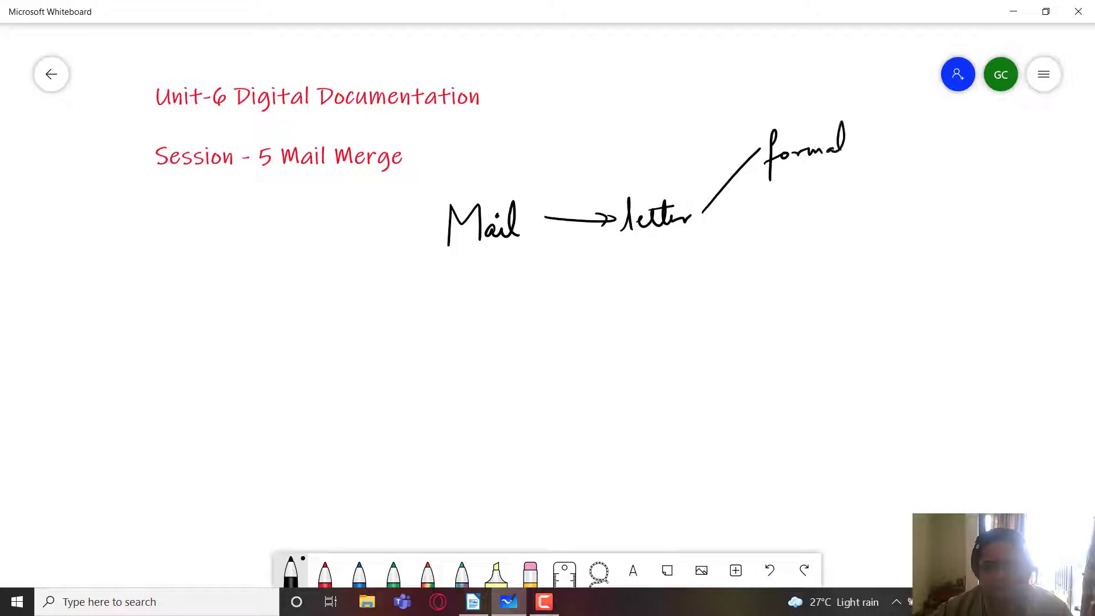
mouse_move(704, 212)
left_mouse_down()
mouse_move(781, 269)
mouse_move(812, 263)
mouse_move(812, 285)
mouse_move(832, 255)
mouse_move(883, 261)
left_mouse_up()
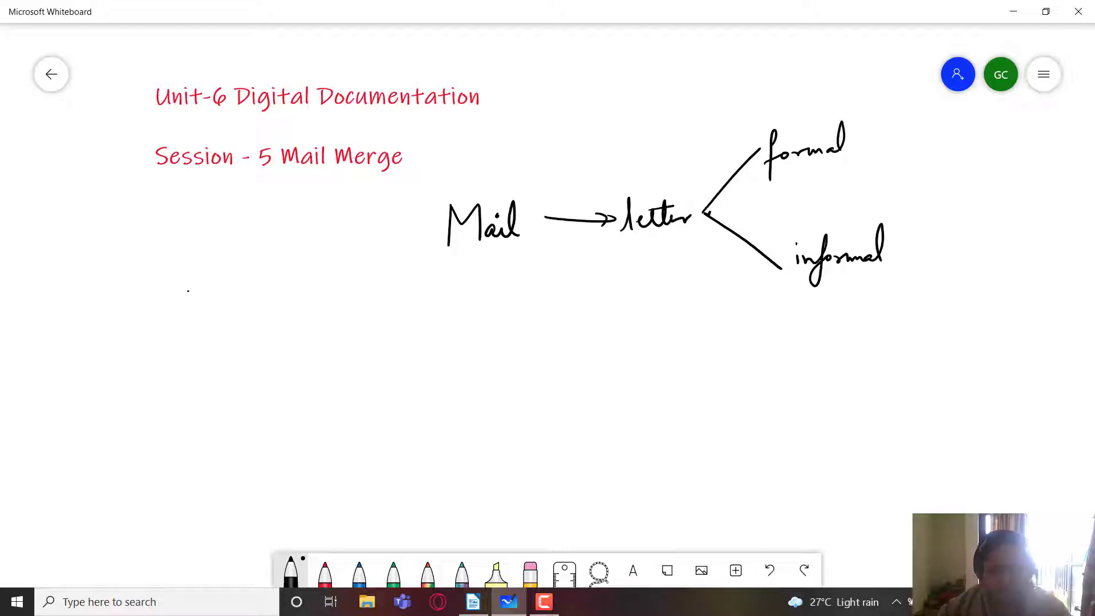
Handwrite "Same content → multiple people" below the "Mail → letter" diagram
mouse_move(197, 268)
left_mouse_down()
mouse_move(188, 326)
mouse_move(296, 323)
mouse_move(319, 288)
mouse_move(338, 320)
mouse_move(355, 290)
mouse_move(368, 303)
left_mouse_up()
left_click_drag(315, 301, 325, 298)
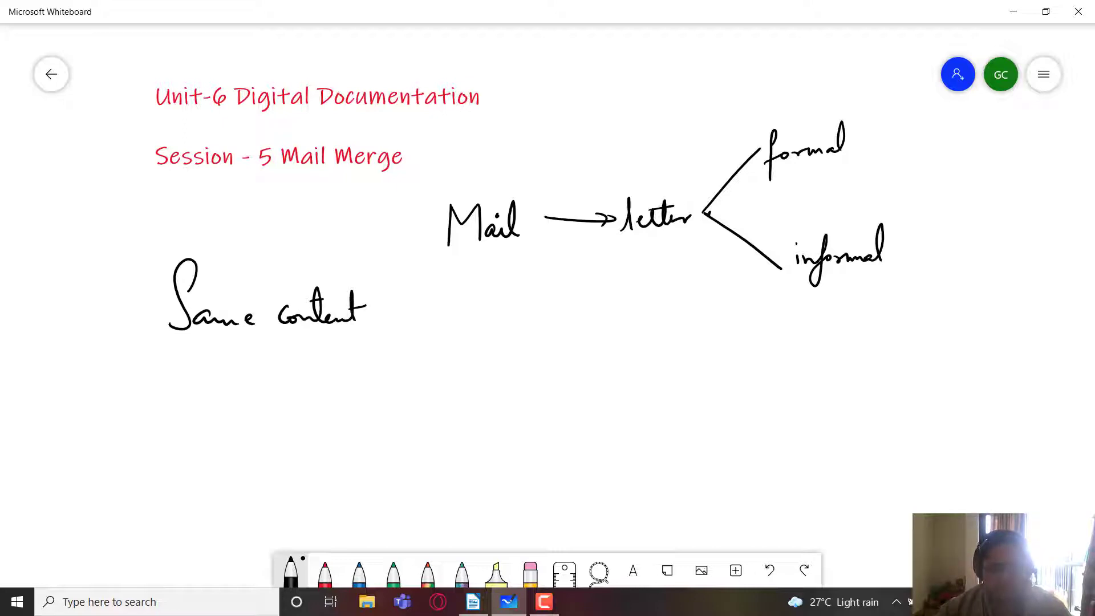
mouse_move(392, 304)
left_mouse_down()
mouse_move(467, 300)
mouse_move(457, 312)
left_mouse_up()
mouse_move(480, 297)
left_mouse_down()
mouse_move(484, 310)
mouse_move(525, 311)
mouse_move(543, 332)
mouse_move(549, 284)
mouse_move(599, 341)
left_mouse_up()
mouse_move(599, 303)
left_mouse_down()
mouse_move(611, 315)
mouse_move(635, 311)
mouse_move(640, 338)
mouse_move(656, 304)
mouse_move(670, 312)
left_mouse_up()
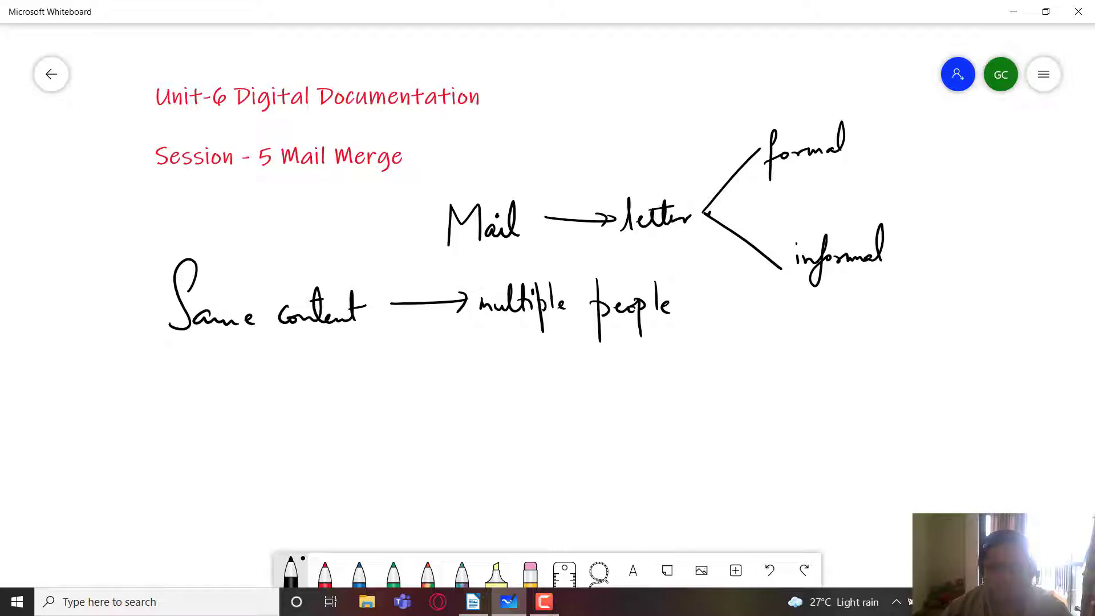
Handwrite "Mail Merge" with a two-way branch and label the upper arrow "1 Main Document (Body of the letter)" with the number circled
mouse_move(205, 369)
left_mouse_down()
mouse_move(207, 381)
mouse_move(248, 395)
mouse_move(269, 371)
mouse_move(291, 371)
mouse_move(311, 394)
mouse_move(336, 387)
mouse_move(349, 409)
mouse_move(360, 380)
mouse_move(402, 386)
mouse_move(438, 357)
mouse_move(469, 358)
left_mouse_up()
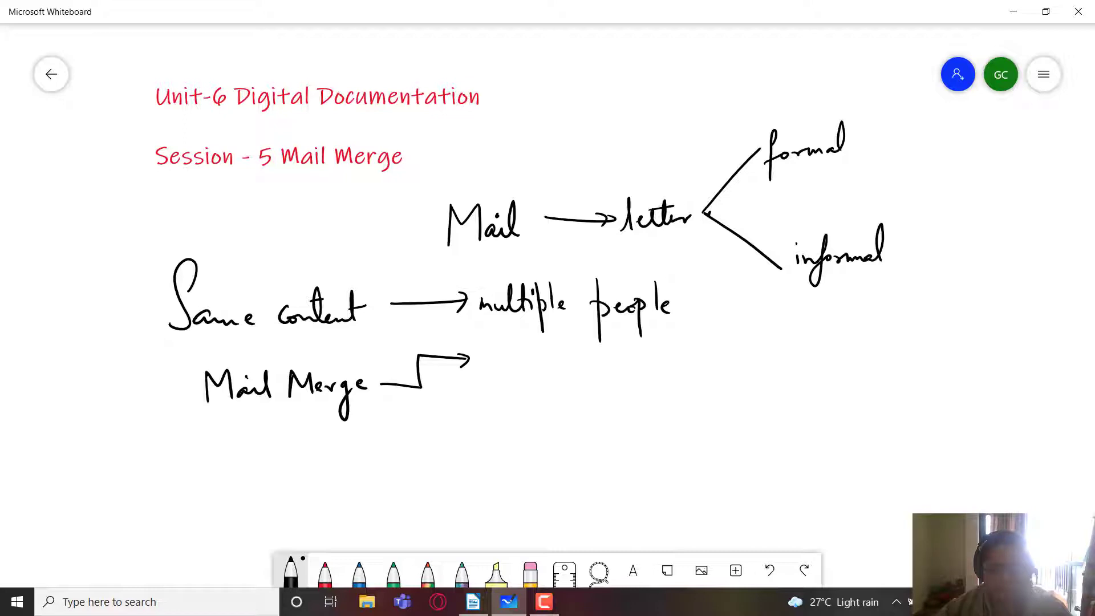
mouse_move(421, 388)
left_mouse_down()
mouse_move(459, 422)
mouse_move(451, 432)
left_mouse_up()
mouse_move(487, 357)
left_mouse_down()
mouse_move(512, 375)
mouse_move(670, 373)
left_mouse_up()
left_click_drag(656, 361, 712, 371)
left_click_drag(726, 360, 741, 347)
mouse_move(747, 360)
left_mouse_down()
mouse_move(757, 371)
mouse_move(748, 389)
left_mouse_up()
mouse_move(775, 361)
left_mouse_down()
mouse_move(778, 389)
mouse_move(789, 366)
left_mouse_up()
mouse_move(807, 349)
left_mouse_down()
mouse_move(806, 370)
mouse_move(871, 361)
left_mouse_up()
left_click_drag(868, 359, 878, 350)
left_click_drag(876, 355, 891, 359)
left_click_drag(891, 339, 890, 370)
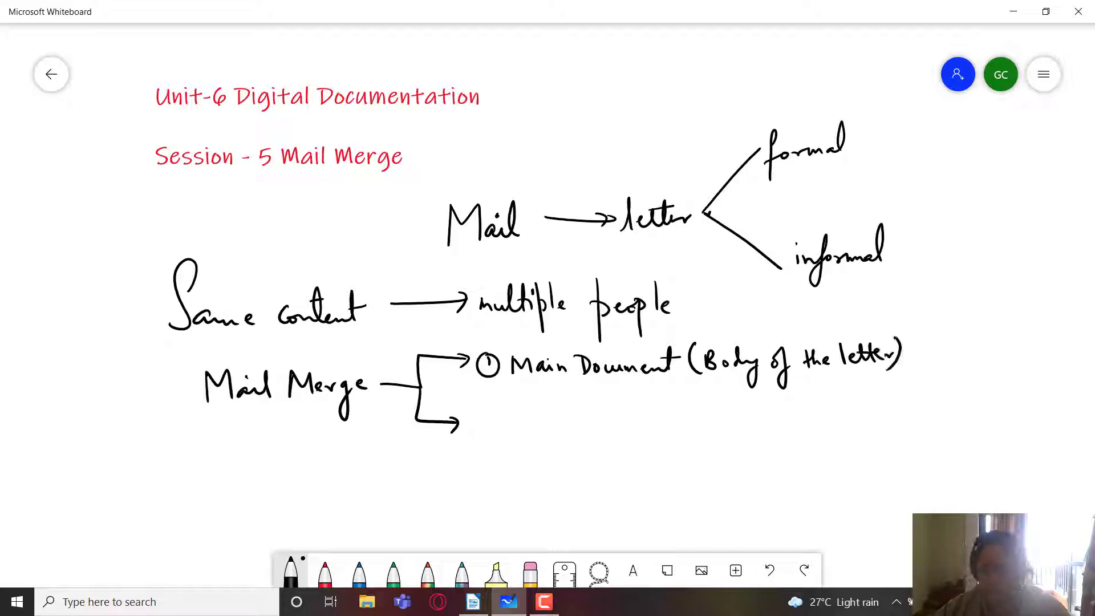
Label the lower Mail Merge branch "2 Database (of addresses/Mailing list)" with the number circled
mouse_move(471, 418)
left_mouse_down()
mouse_move(494, 426)
mouse_move(489, 412)
mouse_move(508, 437)
mouse_move(545, 434)
left_mouse_up()
mouse_move(543, 424)
left_mouse_down()
mouse_move(560, 427)
mouse_move(570, 409)
left_mouse_up()
mouse_move(582, 427)
left_mouse_down()
mouse_move(631, 410)
mouse_move(637, 442)
mouse_move(645, 424)
mouse_move(657, 448)
mouse_move(717, 405)
mouse_move(766, 417)
mouse_move(773, 443)
mouse_move(819, 415)
mouse_move(835, 422)
mouse_move(843, 398)
mouse_move(859, 422)
mouse_move(874, 419)
mouse_move(868, 440)
mouse_move(919, 409)
mouse_move(906, 434)
left_mouse_up()
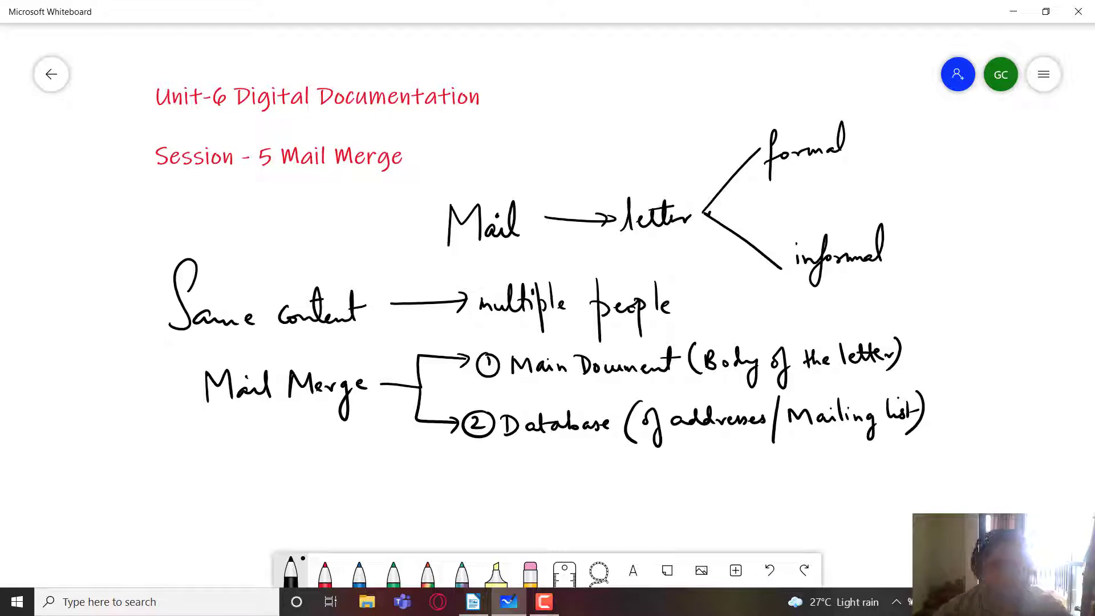
Add tick marks above the two numbered Mail Merge items and circle the word "Database"
left_click_drag(468, 346, 496, 339)
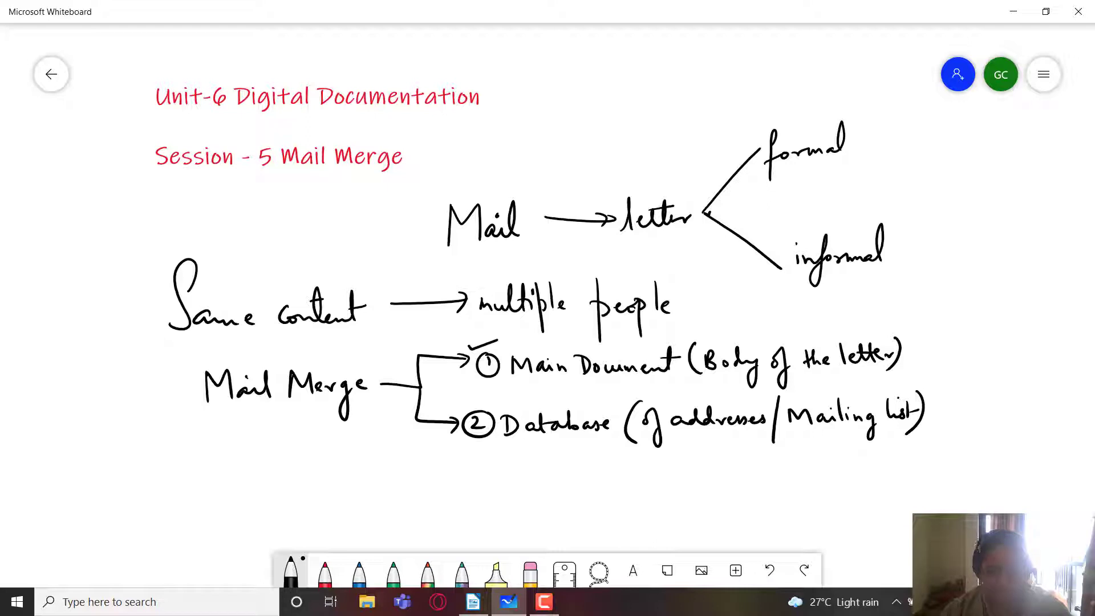
left_click_drag(451, 405, 475, 398)
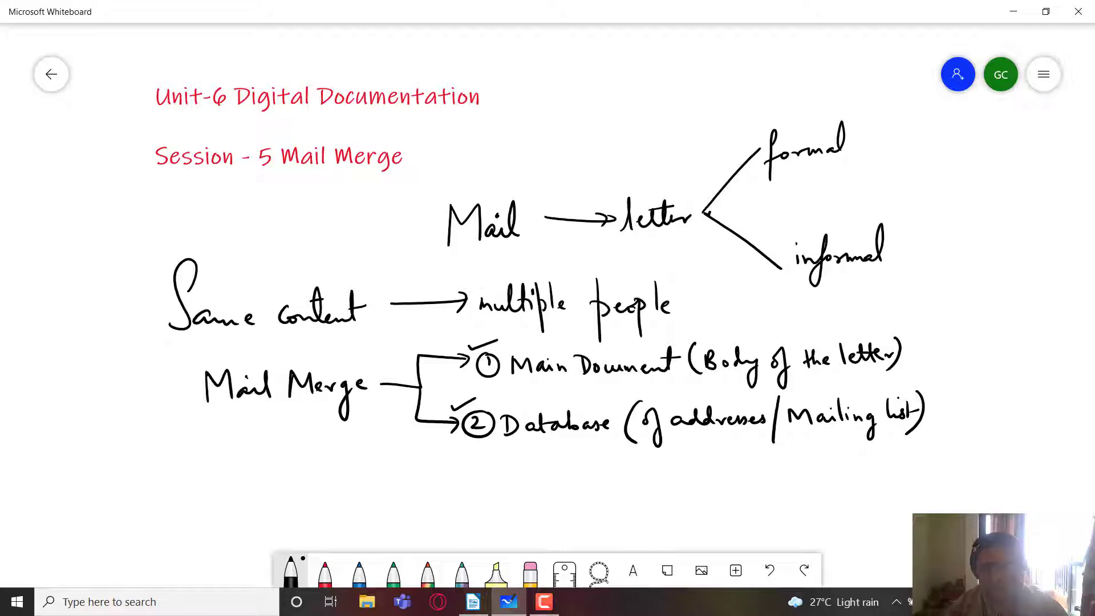
mouse_move(539, 398)
left_mouse_down()
mouse_move(528, 404)
mouse_move(570, 472)
mouse_move(570, 389)
mouse_move(516, 396)
left_mouse_up()
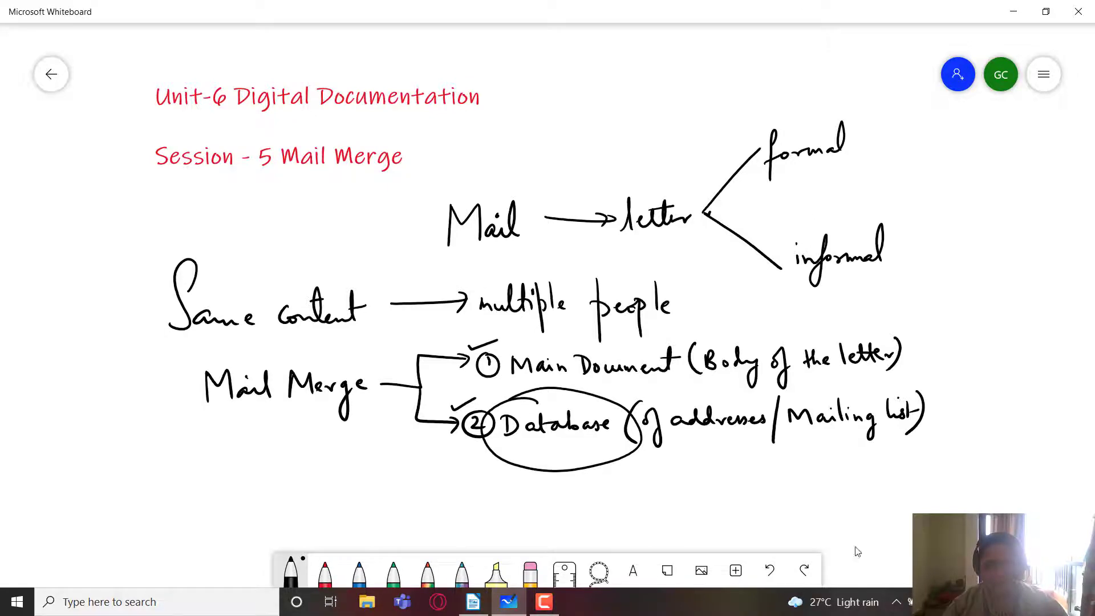
Draw a downward arrow from the circled "Database" and handwrite "LibreOffice/OpenOffice → Base" below it, underlining "Base"
scroll(865, 513, "down", 5)
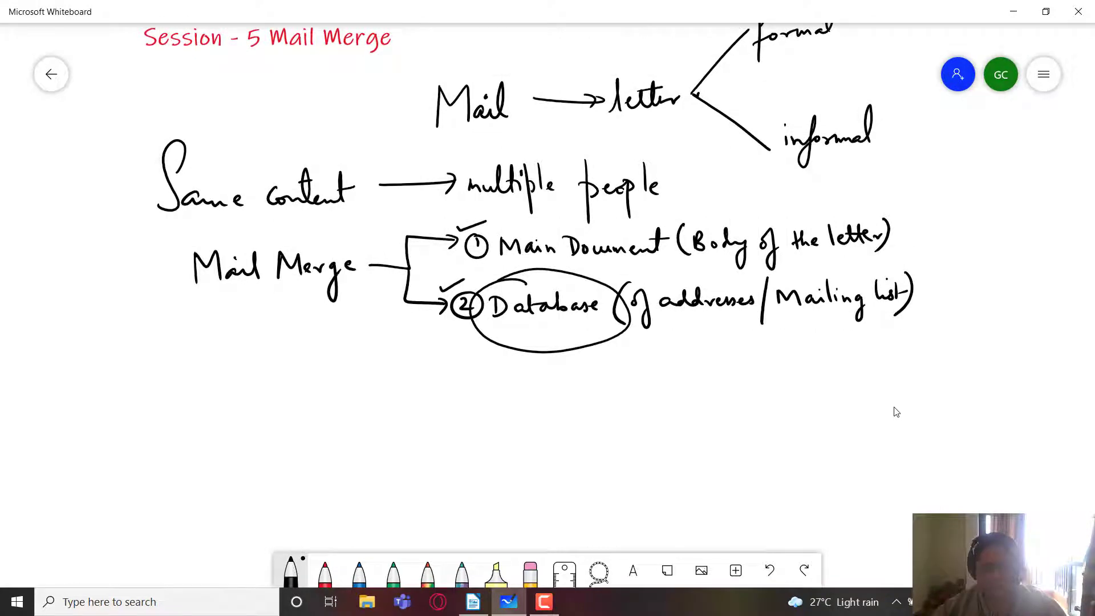
mouse_move(534, 353)
left_mouse_down()
mouse_move(530, 410)
mouse_move(542, 395)
left_mouse_up()
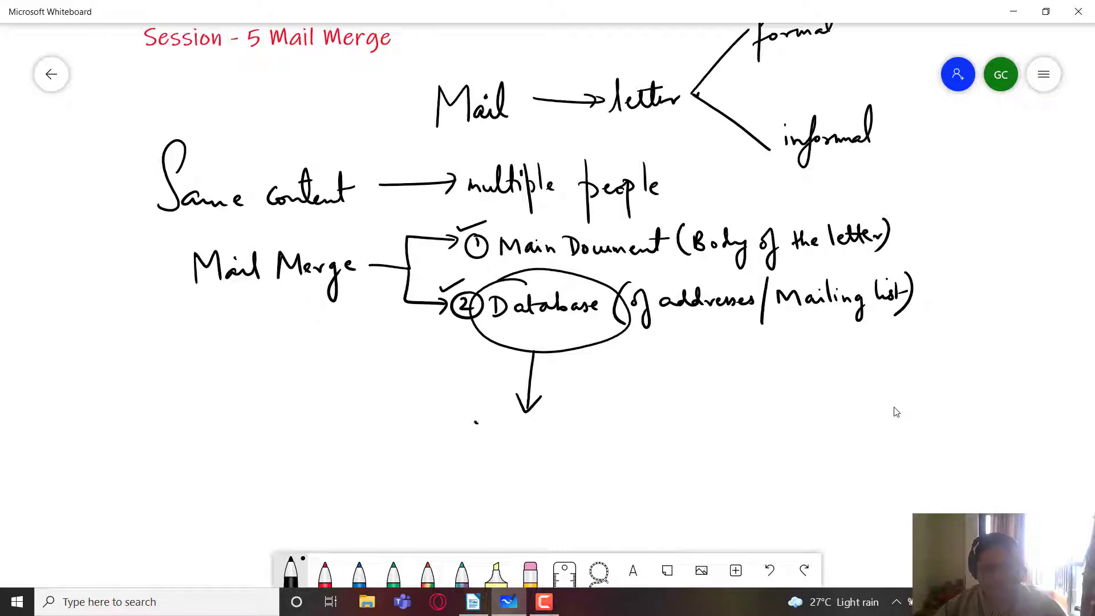
mouse_move(491, 416)
left_mouse_down()
mouse_move(501, 440)
mouse_move(512, 423)
mouse_move(528, 436)
mouse_move(567, 416)
mouse_move(577, 455)
mouse_move(584, 436)
mouse_move(603, 440)
left_mouse_up()
mouse_move(619, 415)
left_mouse_down()
mouse_move(608, 457)
mouse_move(630, 428)
mouse_move(638, 456)
left_mouse_up()
mouse_move(640, 432)
left_mouse_down()
mouse_move(679, 439)
mouse_move(696, 414)
mouse_move(692, 455)
left_mouse_up()
left_click_drag(688, 435, 699, 434)
left_click_drag(712, 418, 706, 454)
left_click_drag(703, 438, 744, 440)
left_click_drag(755, 436, 794, 435)
mouse_move(785, 427)
left_mouse_down()
mouse_move(788, 446)
mouse_move(878, 440)
left_mouse_up()
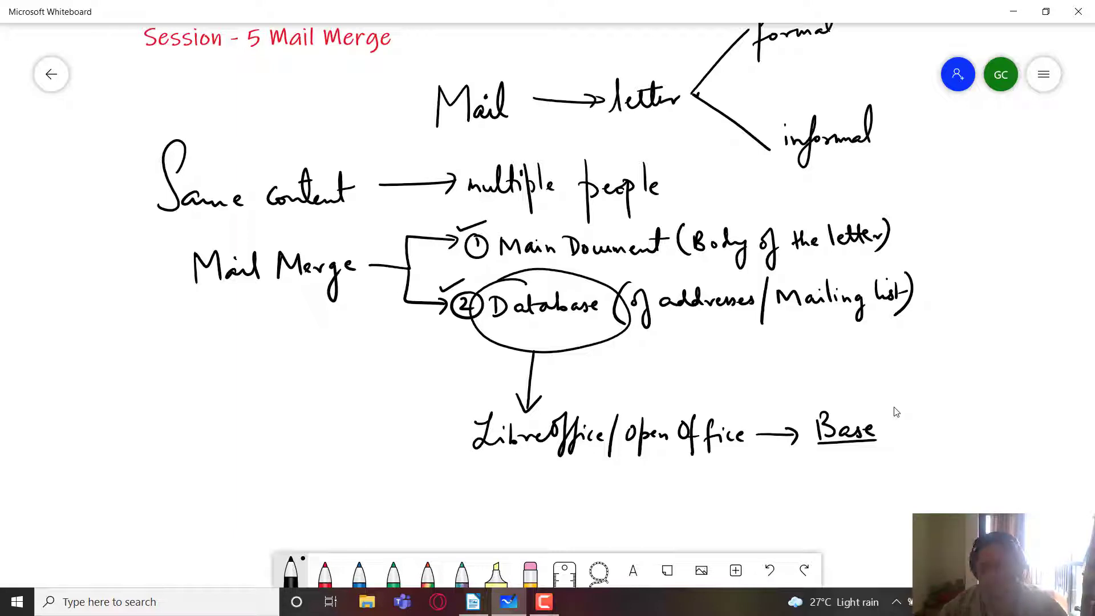
Draw an arrow from the underlined "Base" to the handwritten note "Database Application" and tick "Base"
mouse_move(856, 417)
left_mouse_down()
mouse_move(904, 401)
mouse_move(908, 410)
left_mouse_up()
mouse_move(927, 376)
left_mouse_down()
mouse_move(928, 404)
mouse_move(980, 401)
mouse_move(972, 384)
left_mouse_up()
mouse_move(989, 373)
left_mouse_down()
mouse_move(998, 394)
mouse_move(1019, 399)
left_mouse_up()
left_click_drag(1024, 393, 1034, 390)
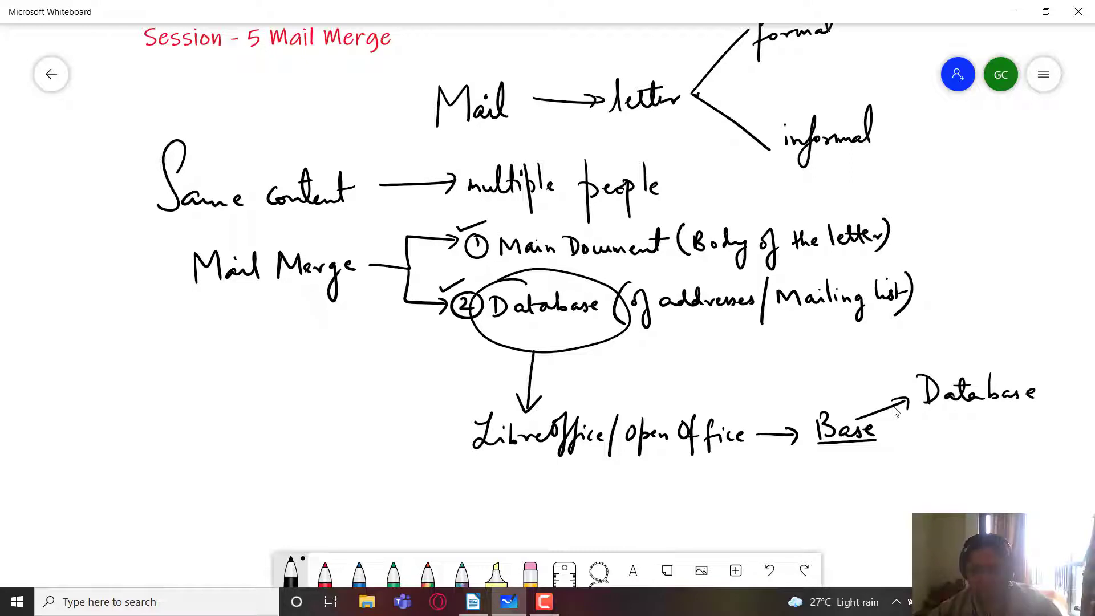
mouse_move(925, 450)
left_mouse_down()
mouse_move(943, 451)
mouse_move(951, 432)
left_mouse_up()
mouse_move(956, 422)
left_mouse_down()
mouse_move(951, 463)
mouse_move(962, 445)
left_mouse_up()
left_click_drag(968, 419, 967, 458)
left_click_drag(969, 438, 993, 439)
mouse_move(1004, 435)
left_mouse_down()
mouse_move(996, 441)
mouse_move(1005, 440)
left_mouse_up()
left_click_drag(1014, 420, 1013, 437)
left_click_drag(1020, 429, 1026, 436)
left_click_drag(1029, 438, 1042, 427)
left_click_drag(815, 401, 861, 377)
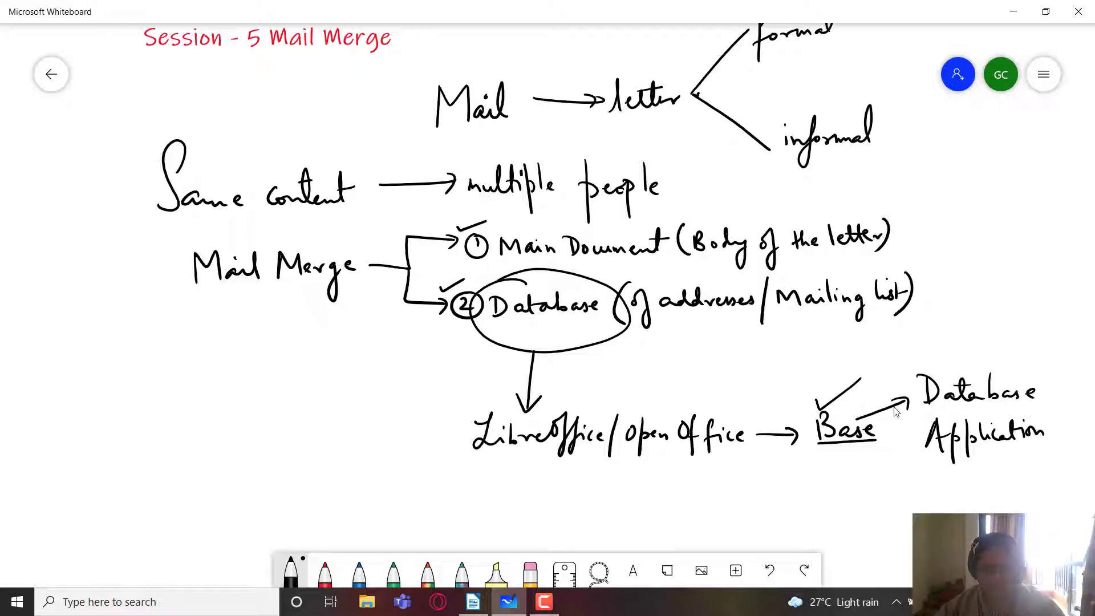
Handwrite "Access → MS Office" below "Mail Merge", circling "Access" and adding a tick mark to it
mouse_move(72, 381)
left_mouse_down()
mouse_move(79, 336)
mouse_move(96, 388)
left_mouse_up()
mouse_move(70, 374)
left_mouse_down()
mouse_move(149, 353)
mouse_move(118, 356)
left_mouse_up()
mouse_move(136, 338)
left_mouse_down()
mouse_move(47, 349)
mouse_move(128, 318)
mouse_move(202, 340)
left_mouse_up()
mouse_move(194, 335)
left_mouse_down()
mouse_move(197, 347)
mouse_move(251, 341)
left_mouse_up()
left_click_drag(263, 319, 268, 355)
mouse_move(274, 324)
left_mouse_down()
mouse_move(277, 354)
mouse_move(288, 328)
mouse_move(301, 330)
left_mouse_up()
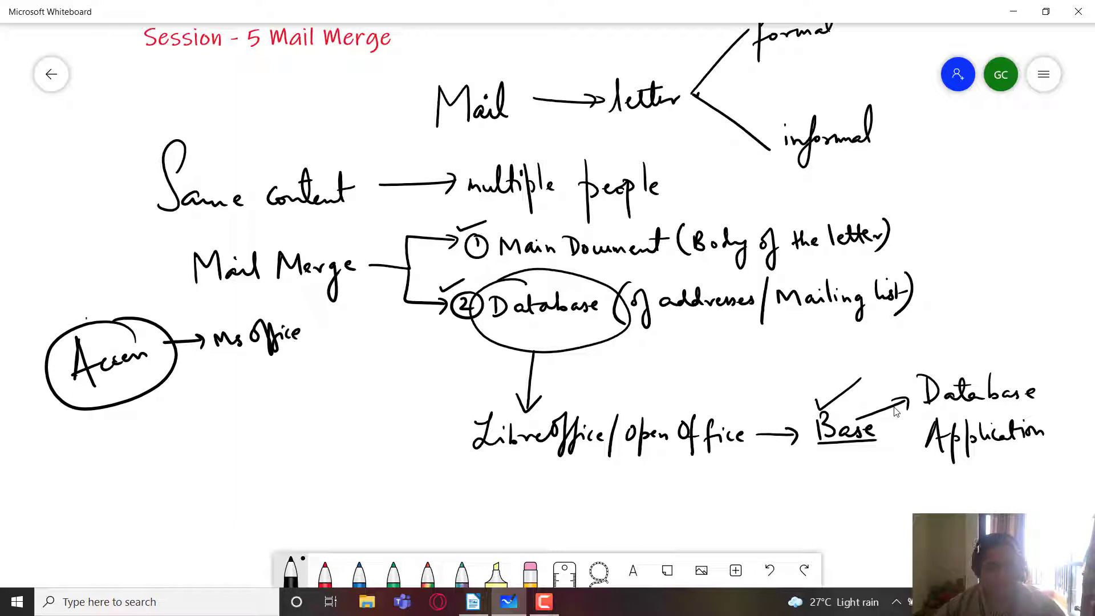
left_click_drag(85, 317, 145, 288)
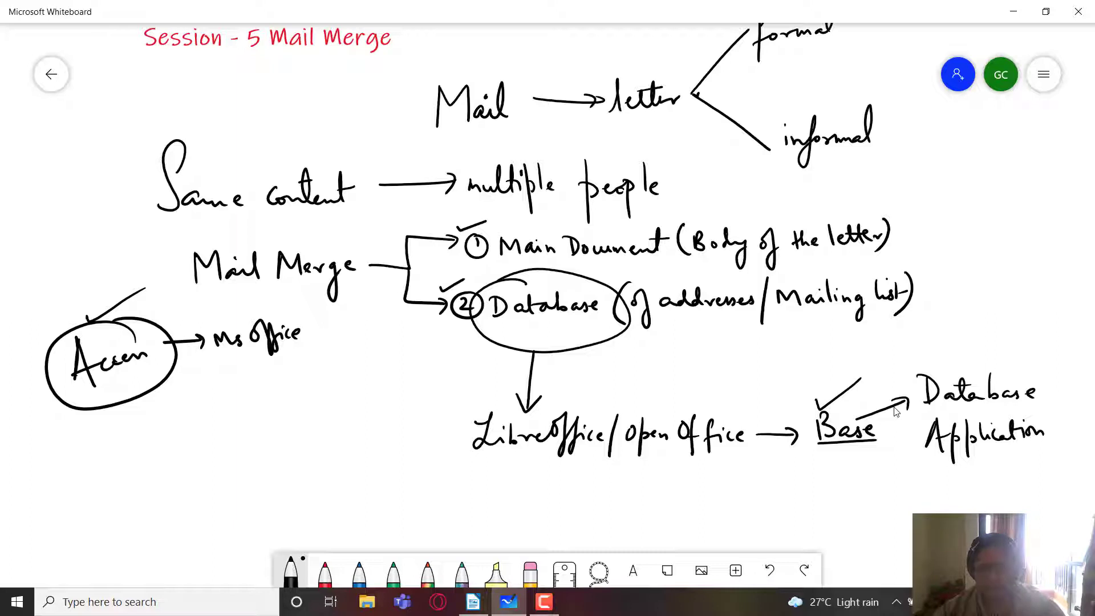
Add arrows leading from the Main Document item to "Writer" and from the Database item to "Base"
mouse_move(893, 231)
left_mouse_down()
mouse_move(929, 227)
mouse_move(924, 236)
left_mouse_up()
mouse_move(942, 221)
left_mouse_down()
mouse_move(941, 235)
mouse_move(1010, 220)
left_mouse_up()
left_click_drag(917, 285, 994, 287)
left_click_drag(1002, 283, 1015, 281)
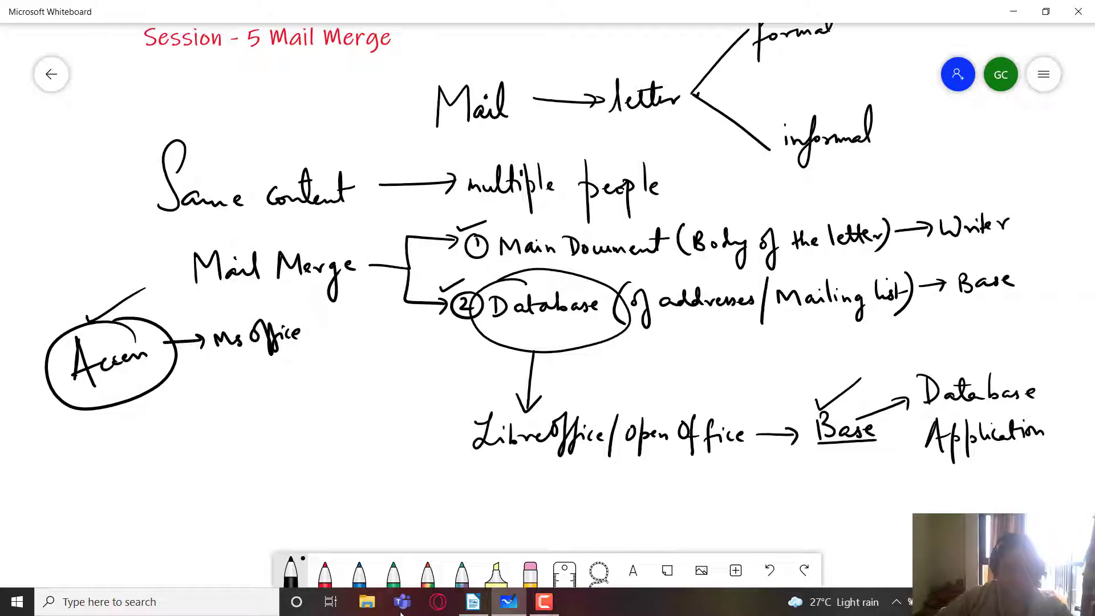
Switch to LibreOffice Writer and write the letter's greeting "Dear ," and "Subject :- Intimation of the exact schedule for the next round of technical interview."
left_click(482, 605)
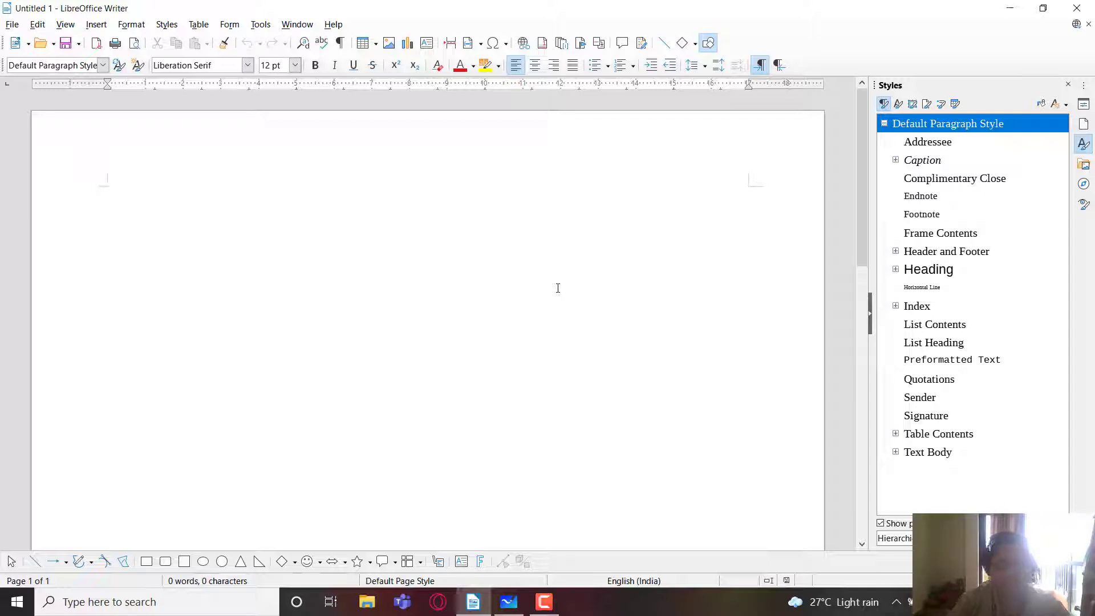
type("Dear")
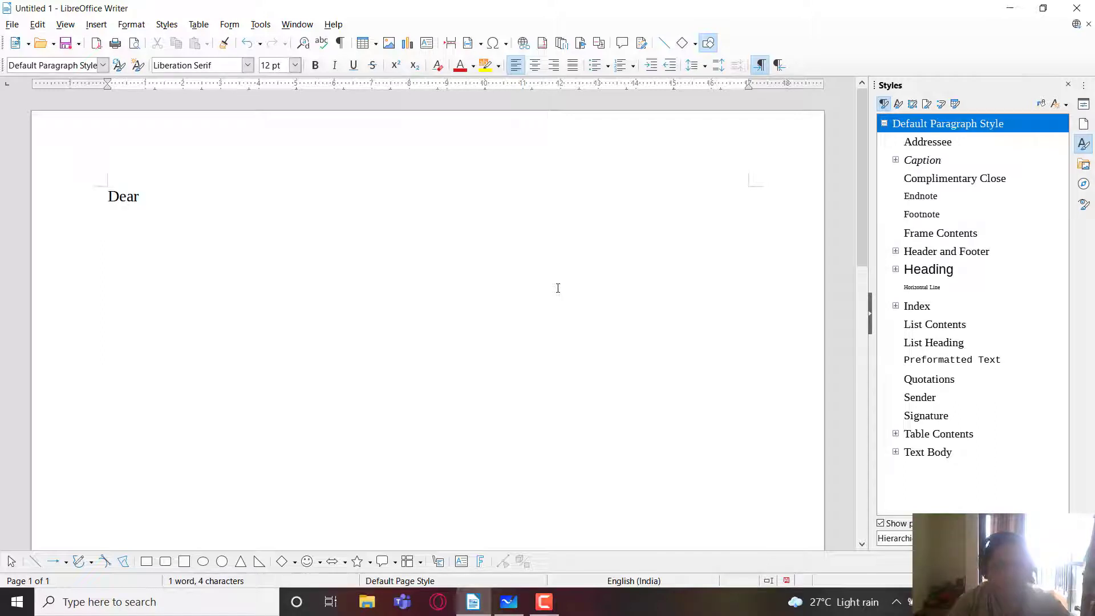
type(" C")
key("BackSpace")
type(",")
key("Return")
type("S")
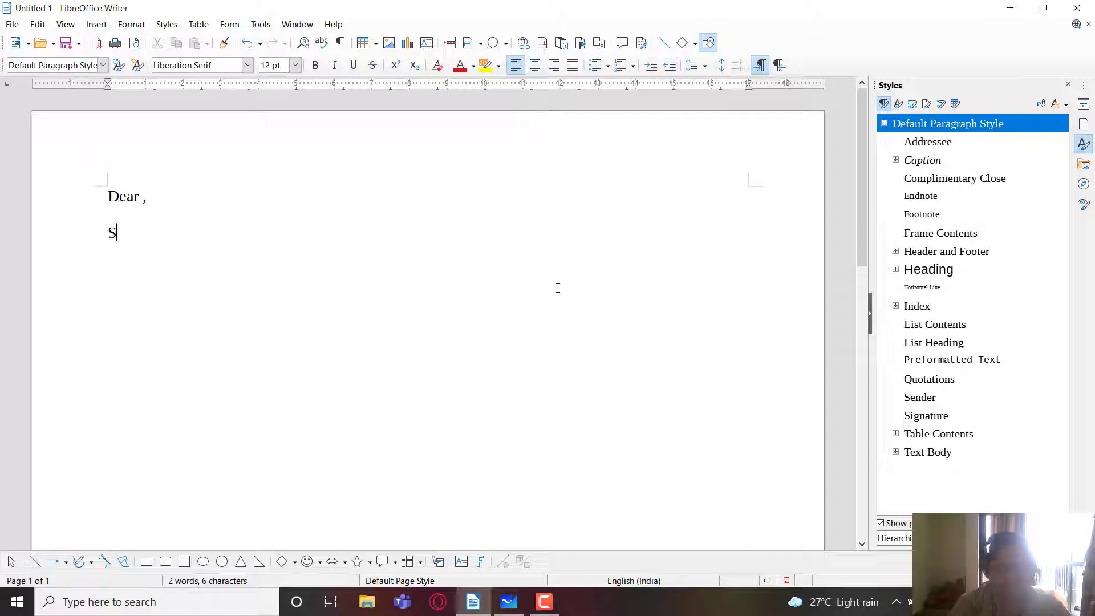
type("ubject :- Intimation of the exact schedule for the next round of technical interview.")
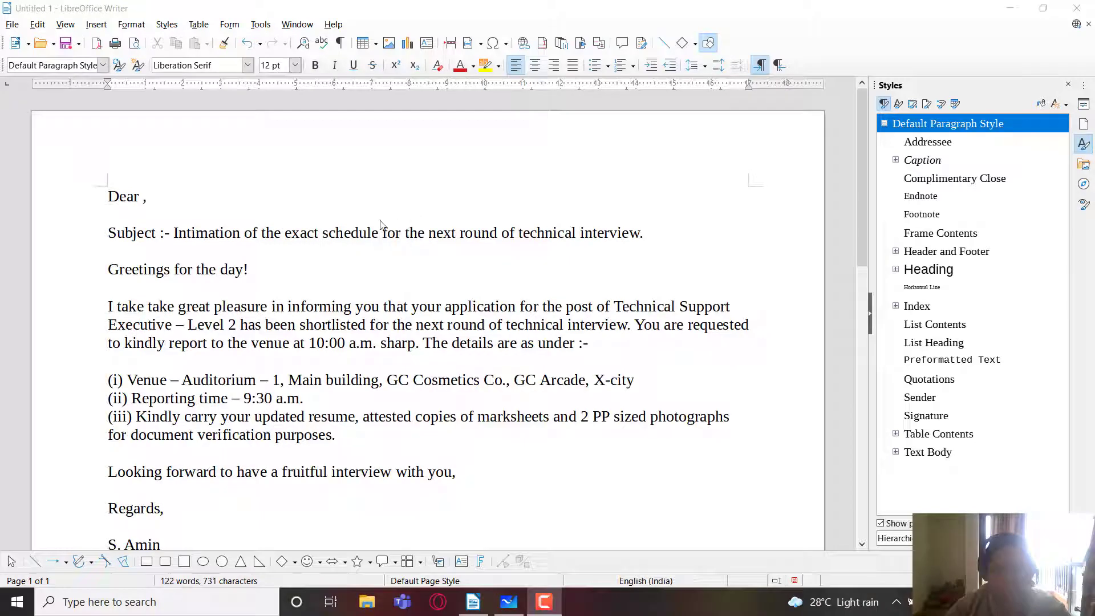
left_click(309, 223)
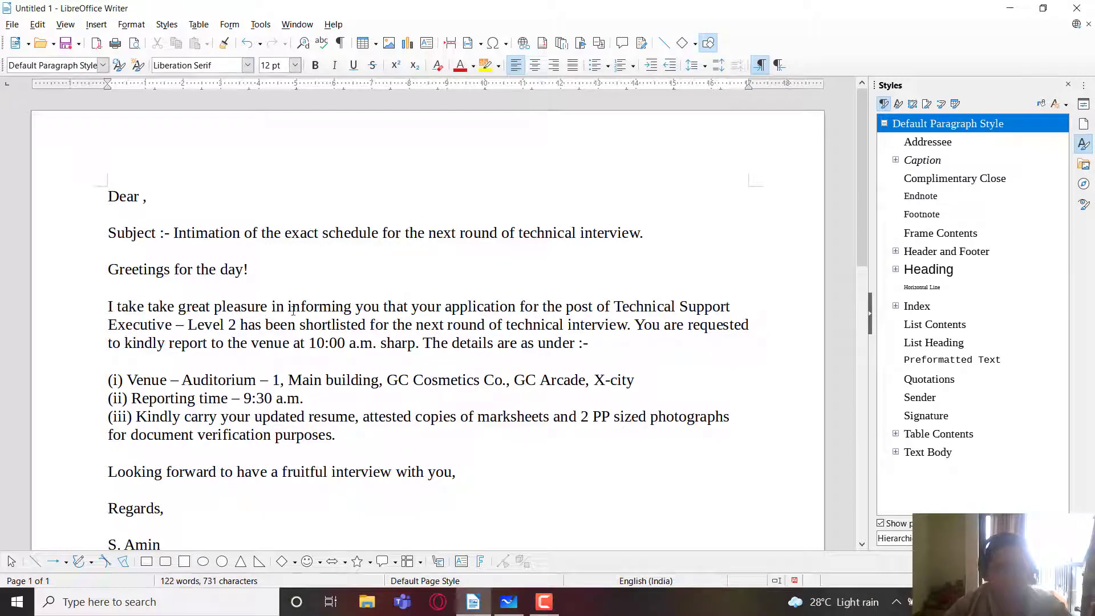
key("ctrl+End")
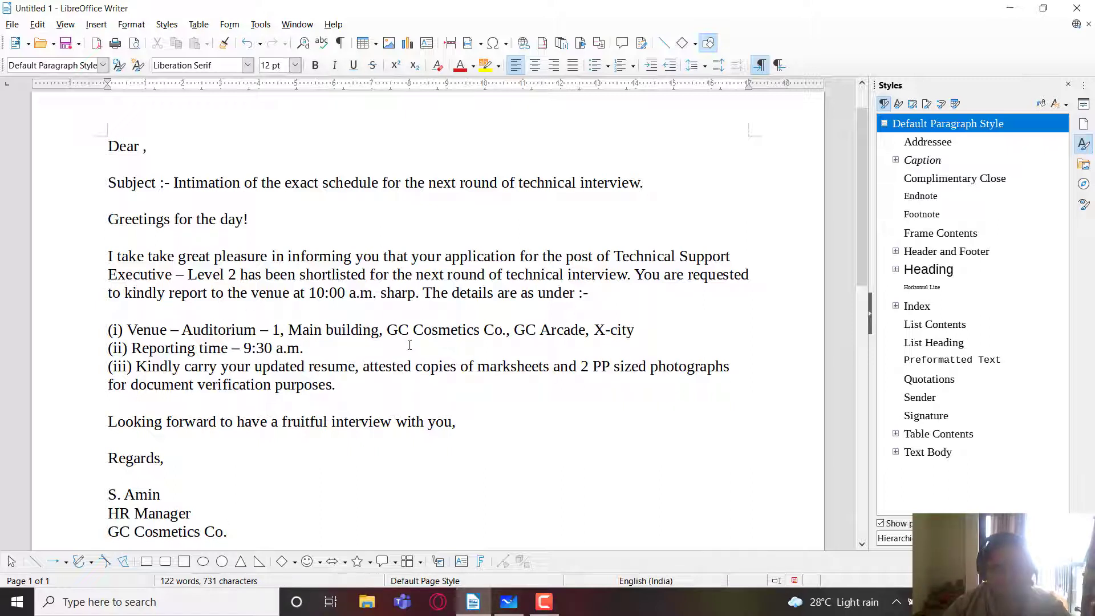
Switch to Microsoft Whiteboard and handwrite "Title → Mr./Ms./Mrs./Dr." followed by dashes in the blank area below the notes
left_click(509, 602)
scroll(567, 276, "down", 3)
scroll(567, 276, "down", 3)
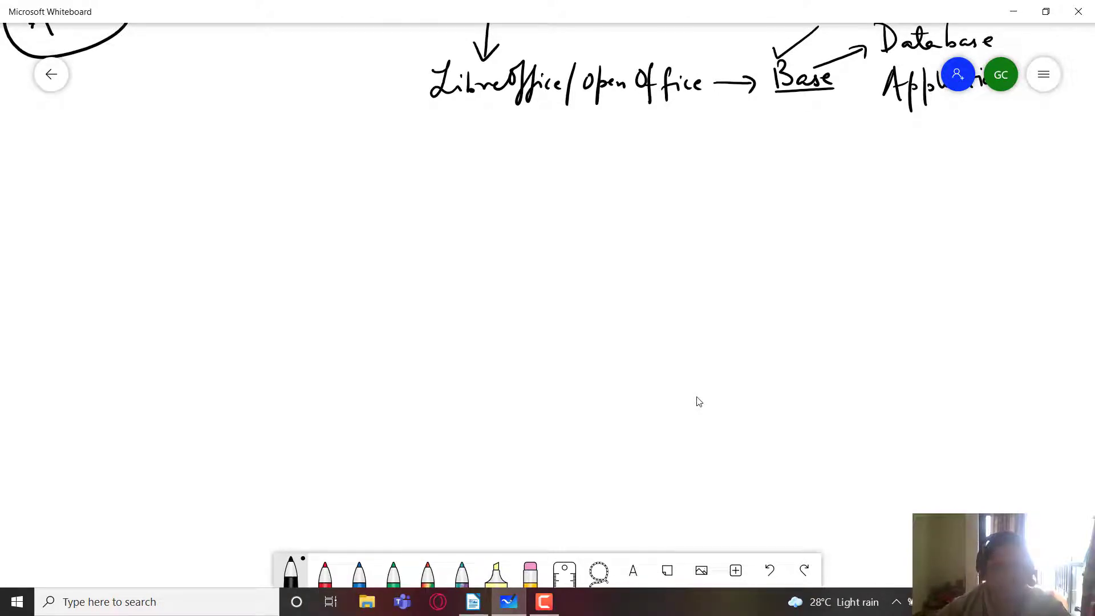
left_click_drag(210, 171, 207, 199)
left_click_drag(220, 194, 234, 191)
left_click(220, 184)
mouse_move(241, 174)
left_mouse_down()
mouse_move(240, 197)
mouse_move(320, 191)
left_mouse_up()
mouse_move(314, 185)
left_mouse_down()
mouse_move(315, 197)
mouse_move(355, 192)
left_mouse_up()
mouse_move(358, 184)
left_mouse_down()
mouse_move(383, 211)
mouse_move(419, 188)
mouse_move(443, 214)
mouse_move(473, 190)
left_mouse_up()
mouse_move(476, 184)
left_mouse_down()
mouse_move(502, 211)
mouse_move(533, 193)
left_mouse_up()
left_click_drag(537, 186, 607, 188)
left_click_drag(616, 190, 624, 190)
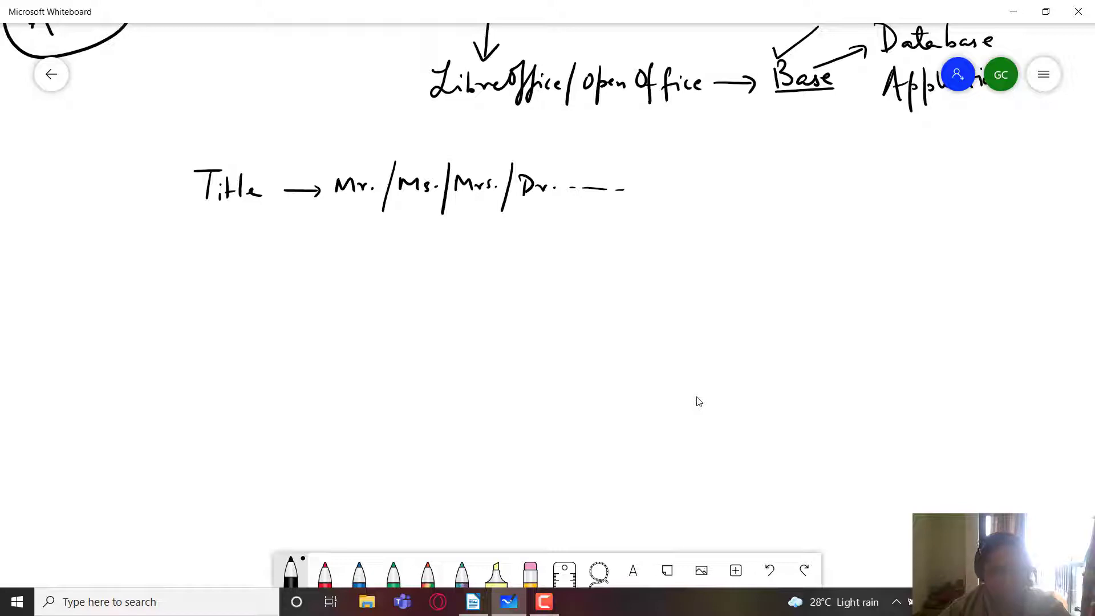
Handwrite "Firstname & Lastname →" with a sample full name below the Title line, and underline both parts of the name
mouse_move(190, 252)
left_mouse_down()
mouse_move(208, 224)
mouse_move(211, 249)
mouse_move(241, 224)
mouse_move(274, 242)
mouse_move(336, 246)
mouse_move(339, 223)
left_mouse_up()
left_click(277, 239)
mouse_move(374, 216)
left_mouse_down()
mouse_move(360, 233)
mouse_move(370, 239)
left_mouse_up()
mouse_move(383, 236)
left_mouse_down()
mouse_move(368, 244)
mouse_move(403, 242)
left_mouse_up()
left_click_drag(405, 235, 504, 235)
mouse_move(494, 227)
left_mouse_down()
mouse_move(495, 245)
mouse_move(551, 214)
mouse_move(534, 239)
left_mouse_up()
left_click_drag(556, 229, 615, 239)
left_click_drag(630, 228, 650, 228)
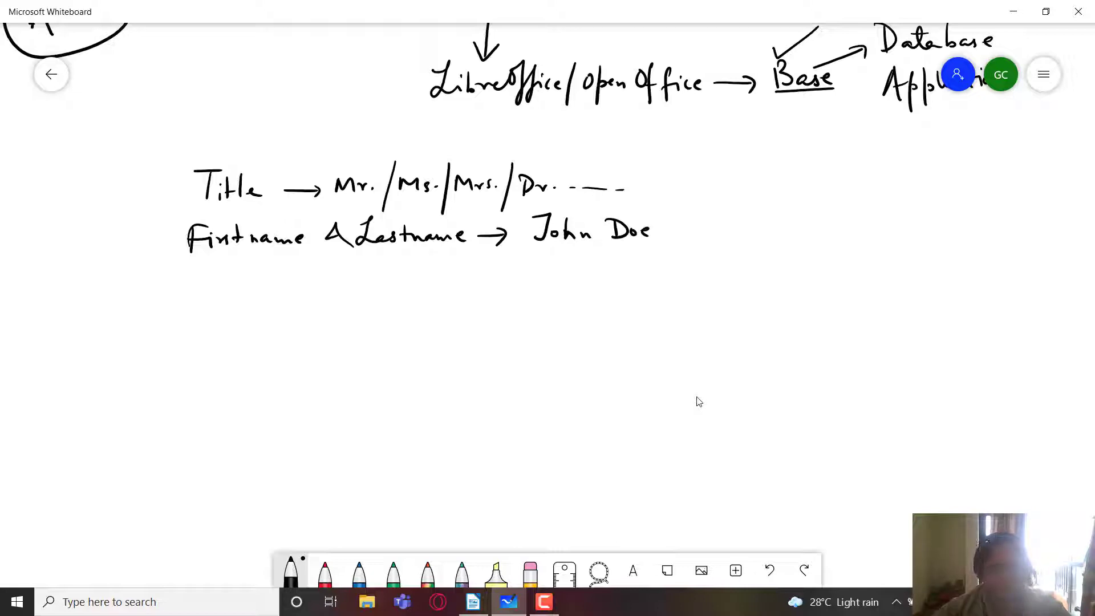
left_click_drag(541, 247, 649, 246)
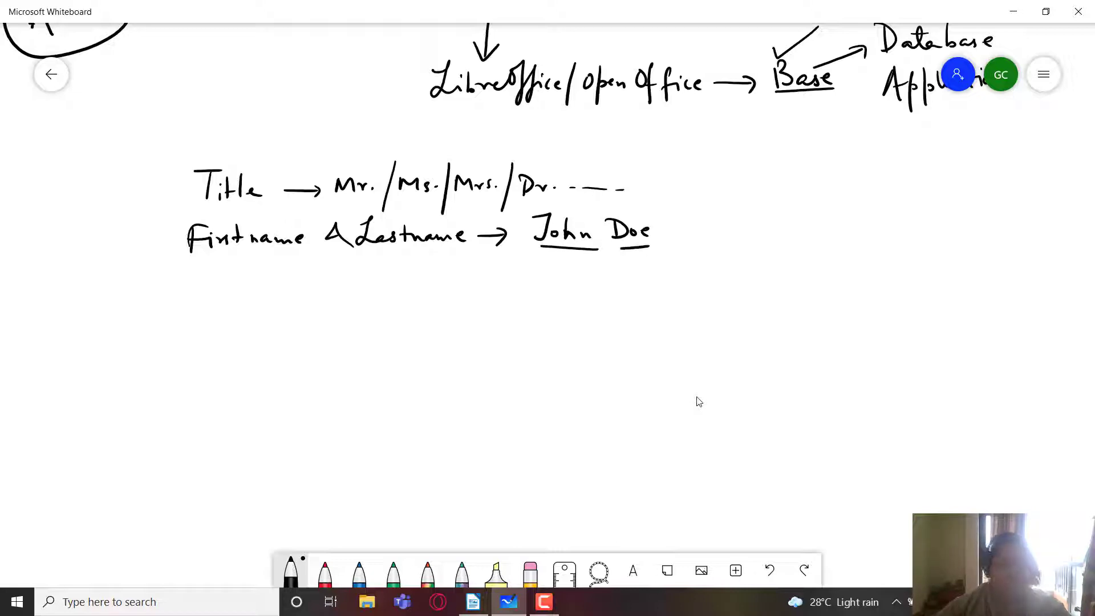
Add "Address" and "Phone no." to the handwritten field list and draw a curly brace enclosing all its lines
mouse_move(207, 272)
left_mouse_down()
mouse_move(200, 290)
mouse_move(244, 267)
mouse_move(289, 284)
left_mouse_up()
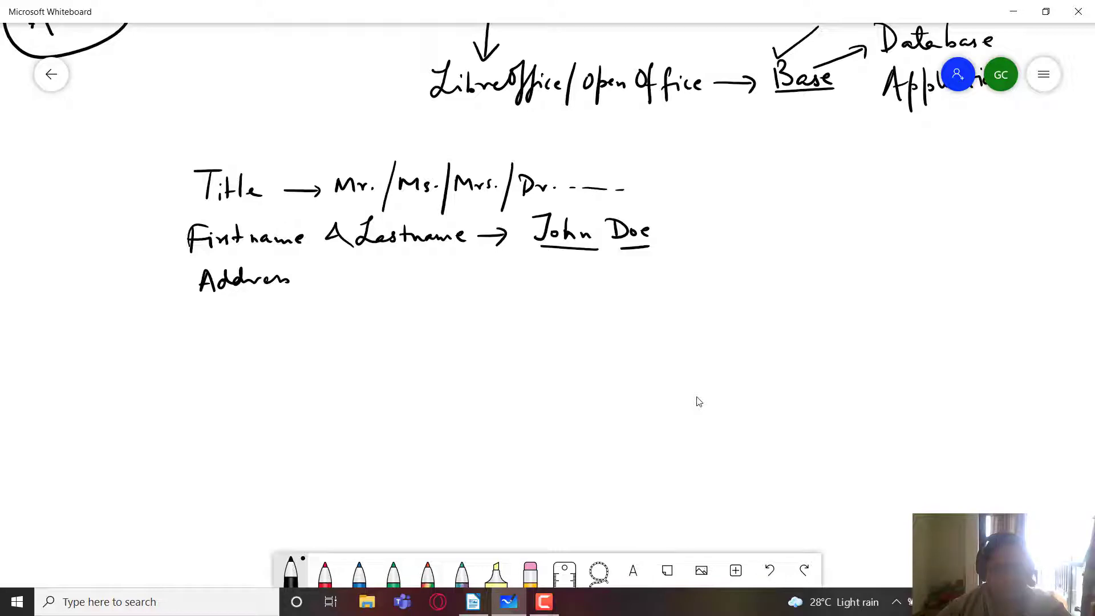
left_click_drag(205, 313, 210, 320)
left_click_drag(217, 306, 225, 326)
left_click_drag(229, 321, 263, 324)
left_click(277, 320)
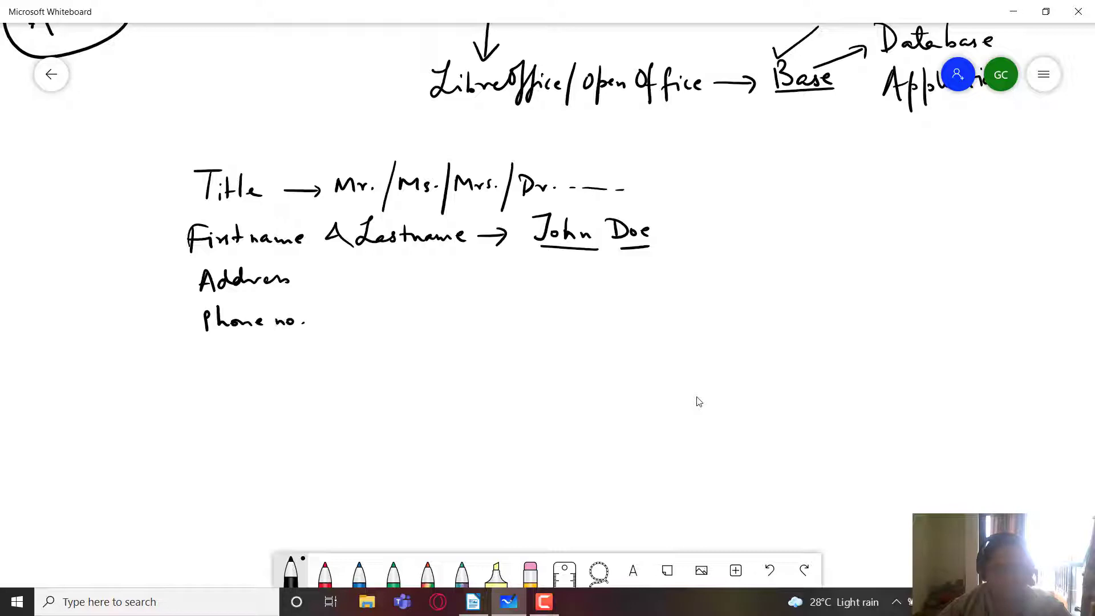
mouse_move(168, 176)
left_mouse_down()
mouse_move(121, 330)
mouse_move(162, 355)
left_mouse_up()
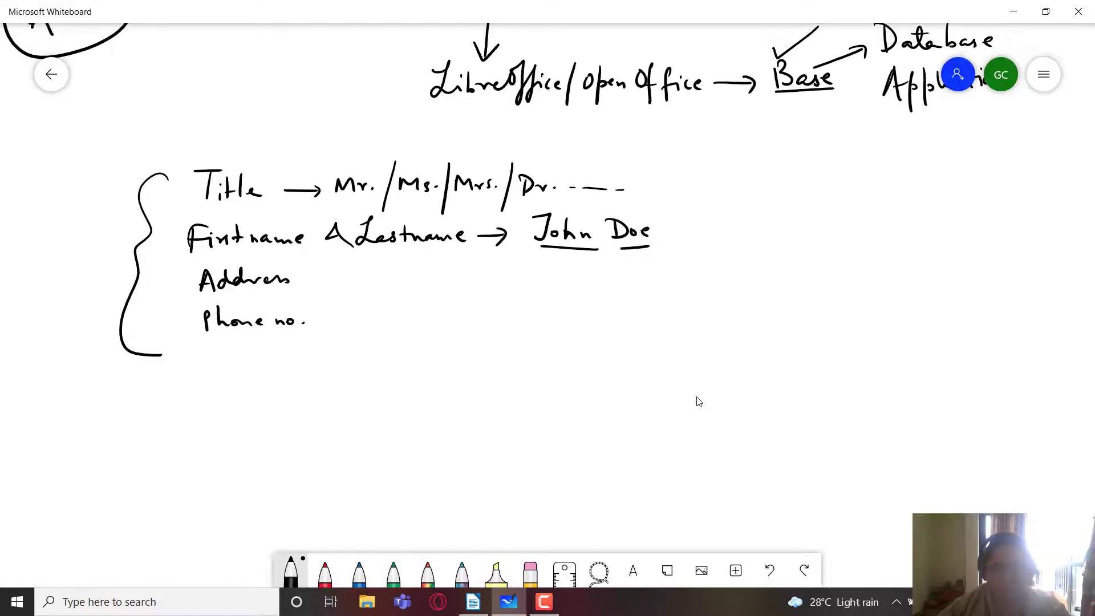
Return to the letter in LibreOffice Writer and place the text cursor before the comma after "Dear"
key("alt+Tab")
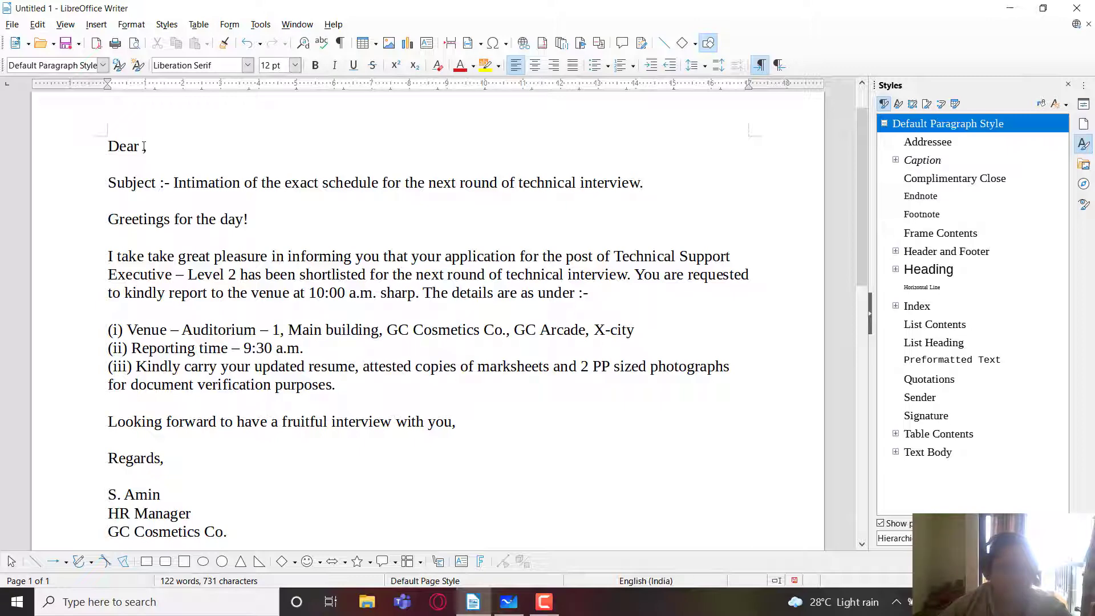
key("super")
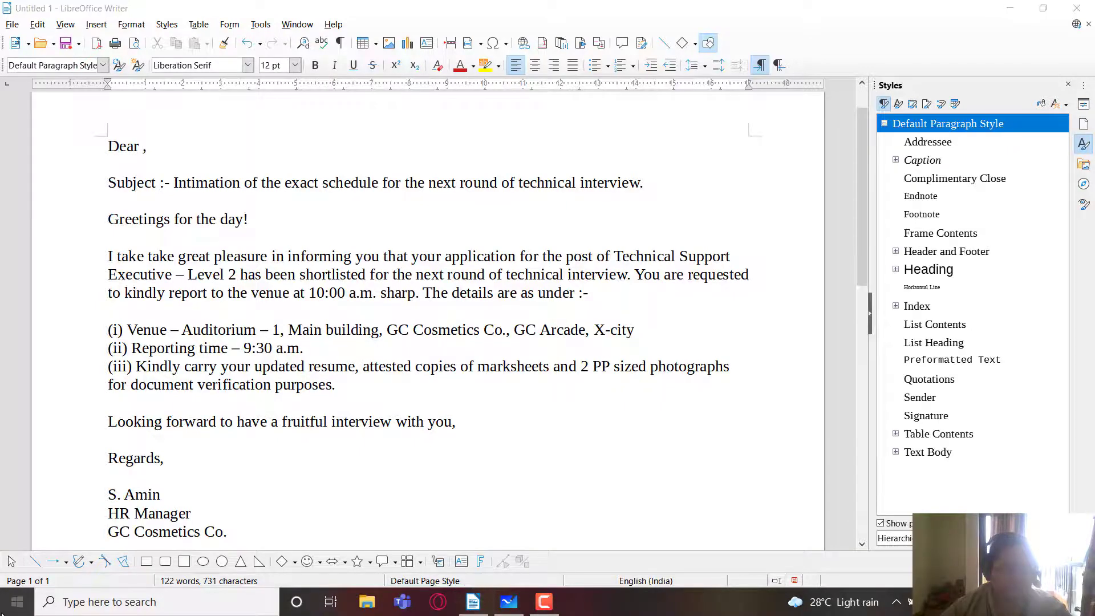
key("Escape")
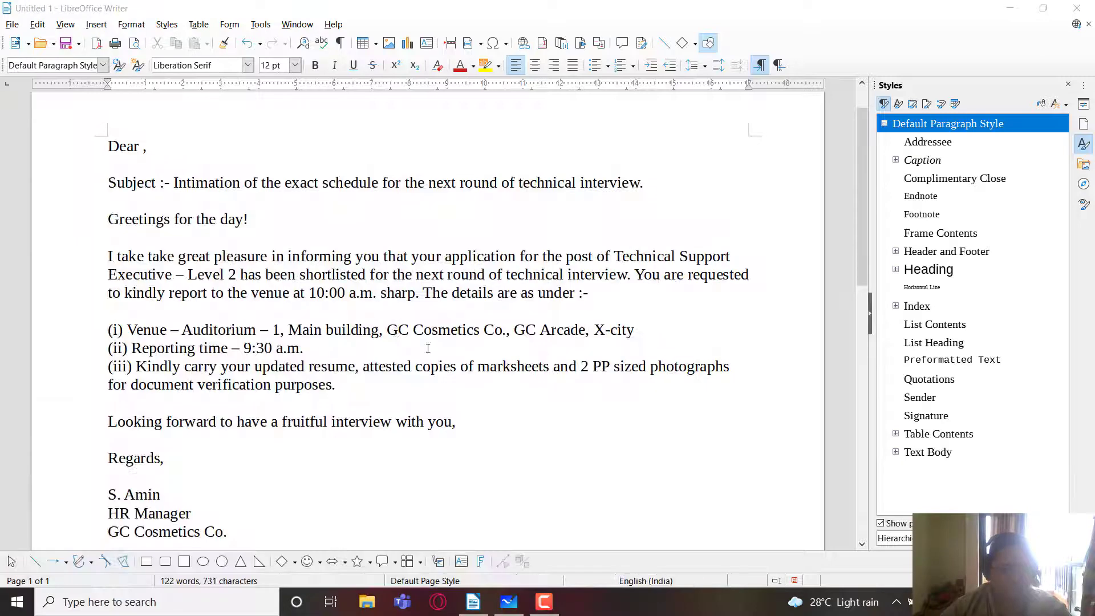
left_click(143, 147)
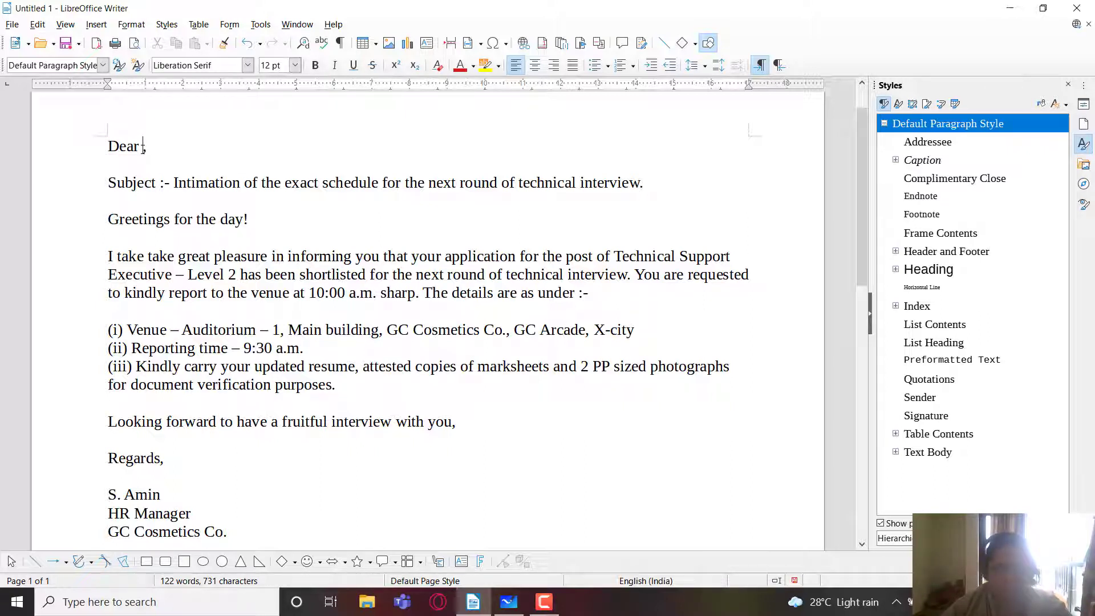
Insert the placeholders "<title> <firstname> <lastname>" between "Dear" and the comma
type("<")
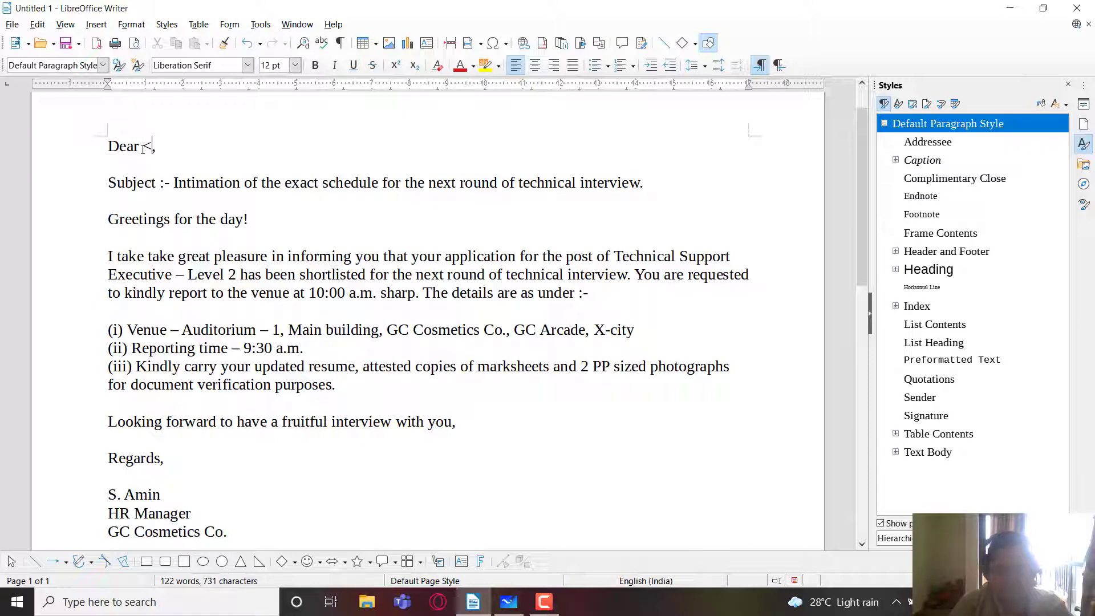
type("title")
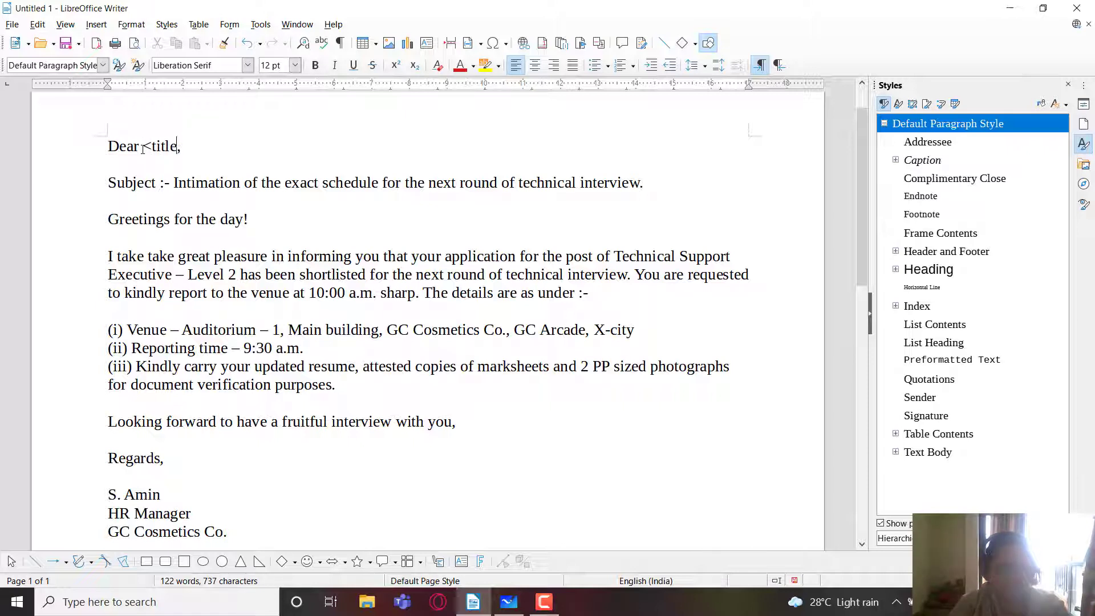
type("> <f")
type("irstname")
type("> <las")
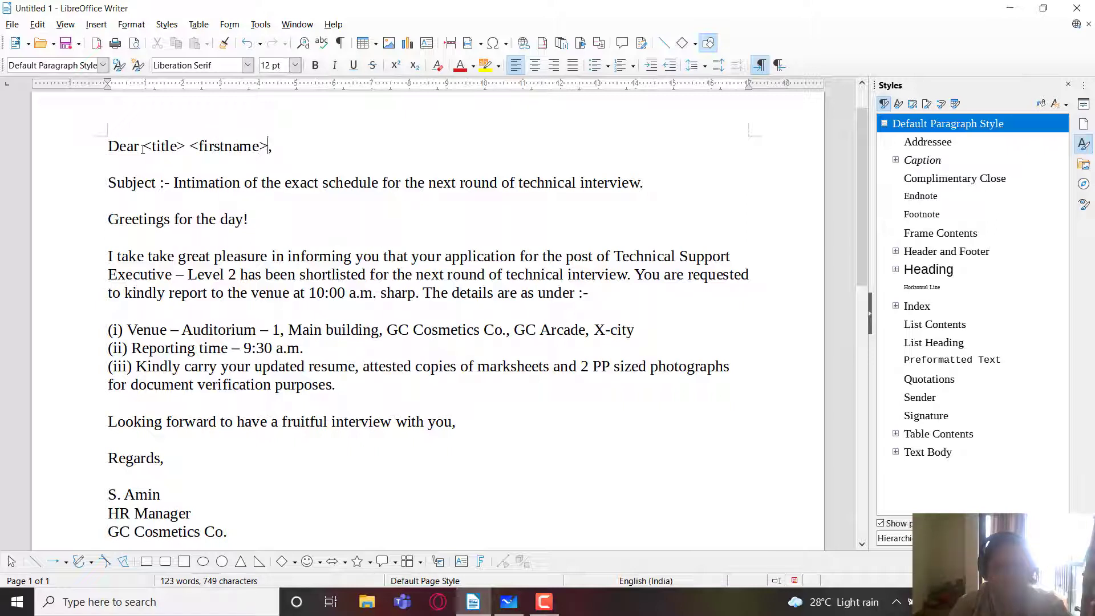
type("tname>")
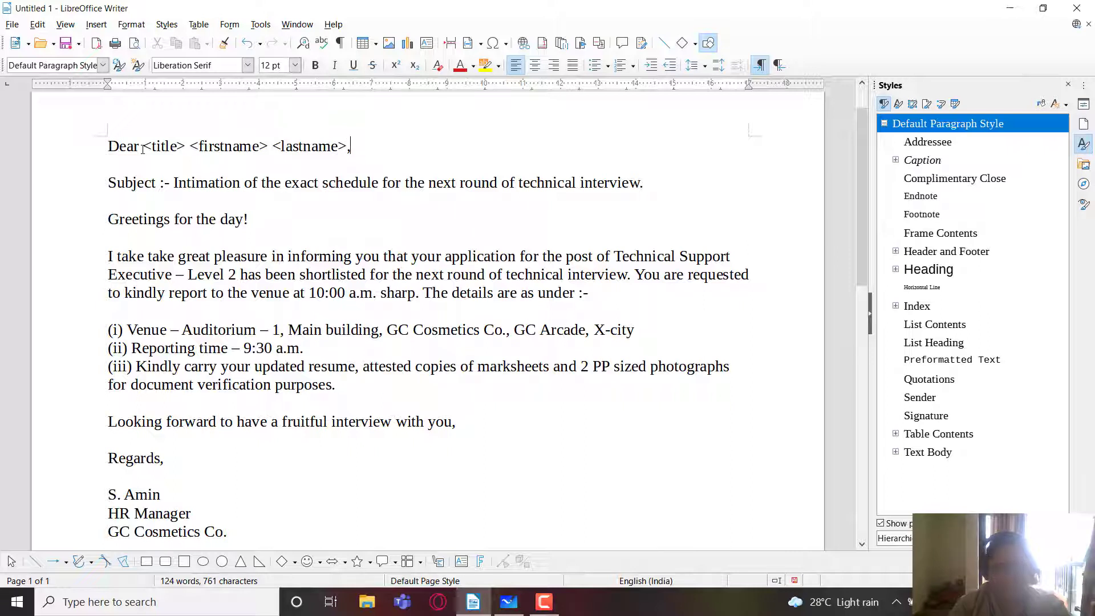
Add the placeholder "<full-address>" on its own line below the greeting, separated from it by a blank line
key("Return")
key("Return")
type("<fu")
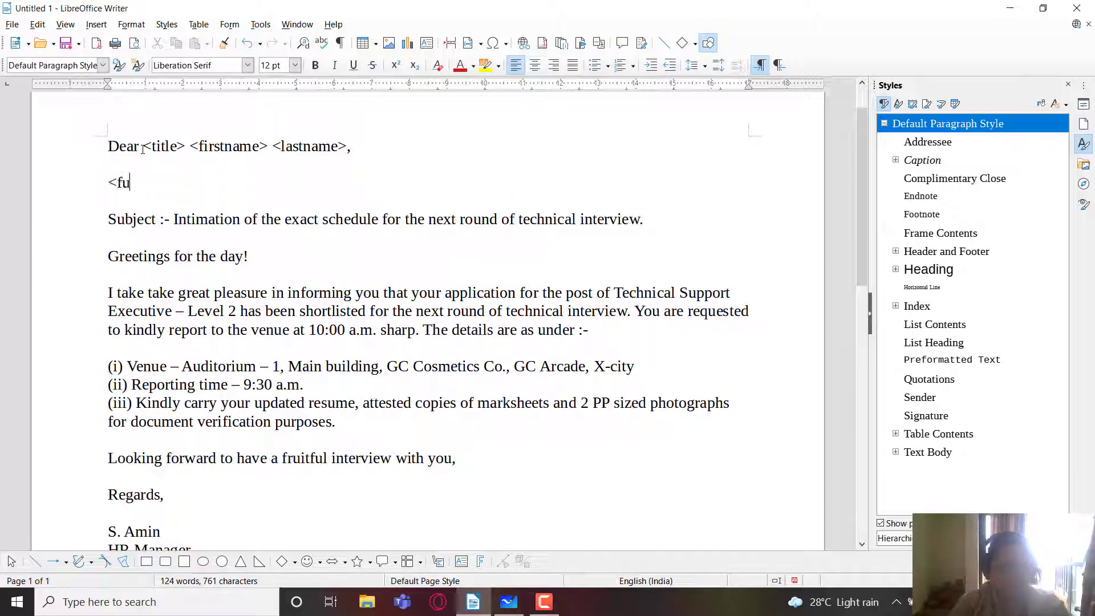
type("ll")
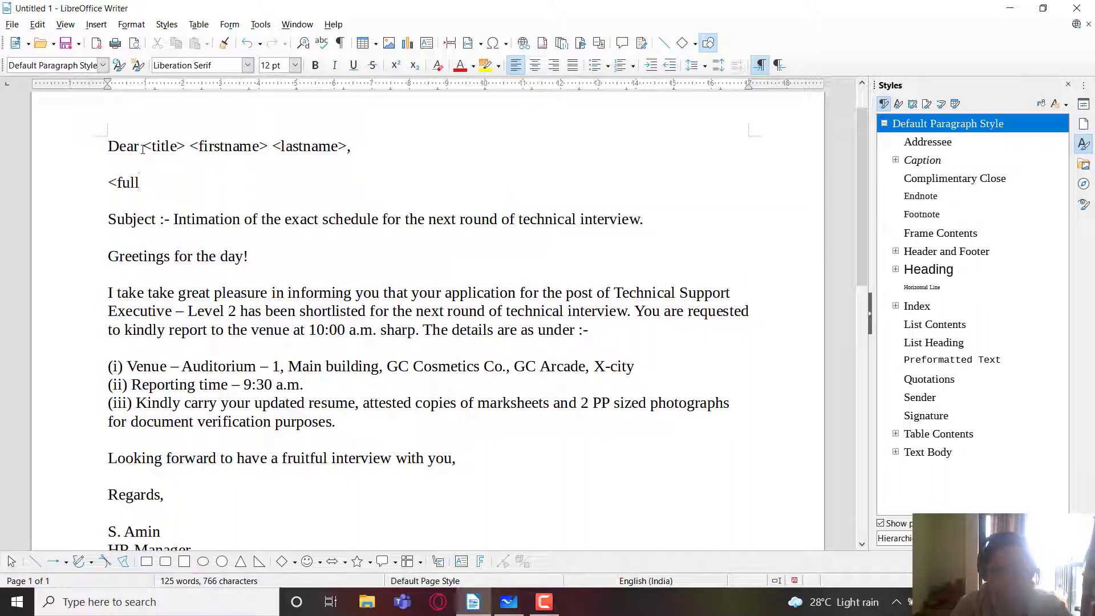
type("-address>")
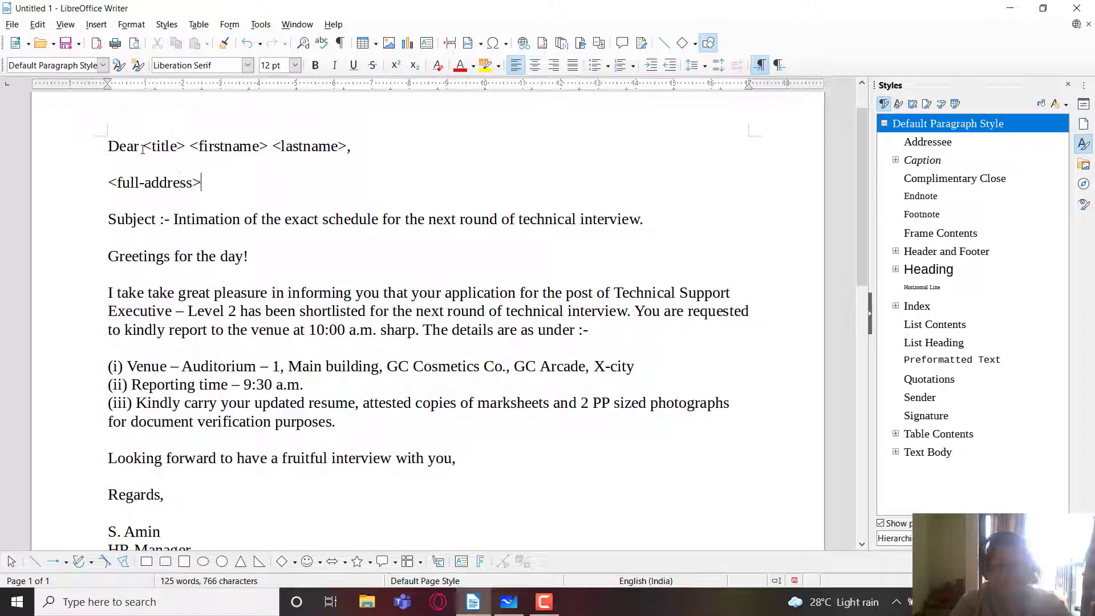
Add a line with "<city>, <state>" directly below the full-address placeholder
key("Return")
type("<")
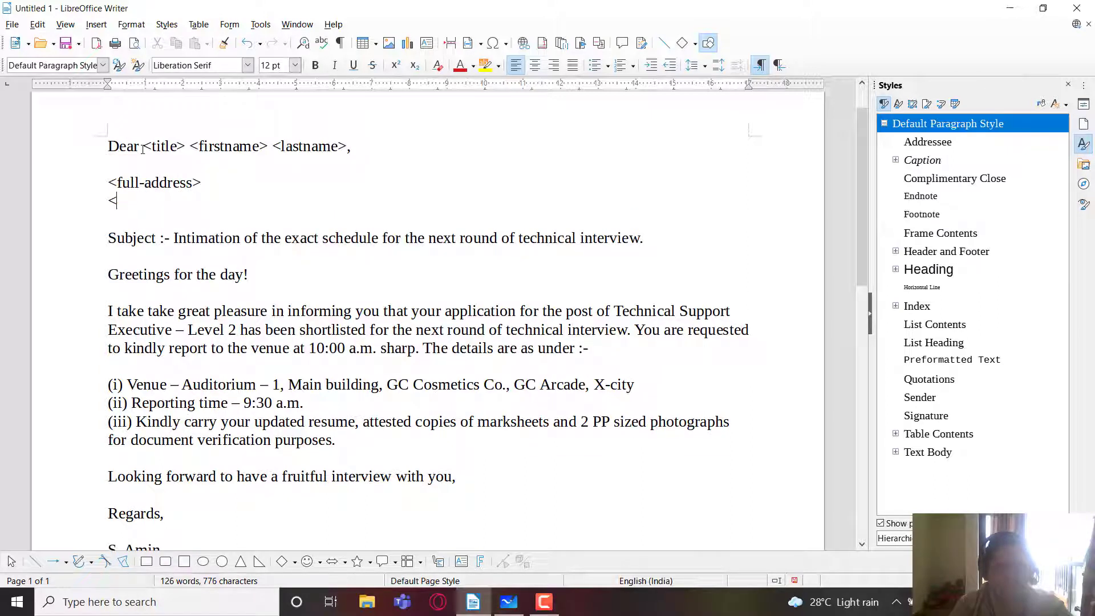
type("phon")
key("BackSpace")
key("BackSpace")
key("BackSpace")
key("BackSpace")
type("city>")
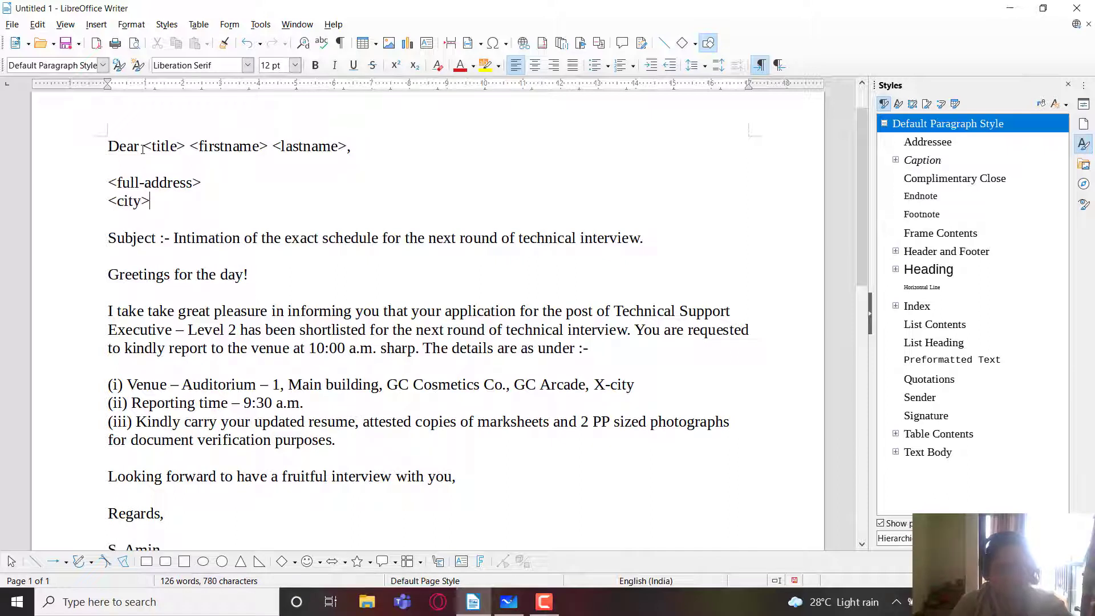
key("Return")
key("BackSpace")
type(", <state>")
key("Return")
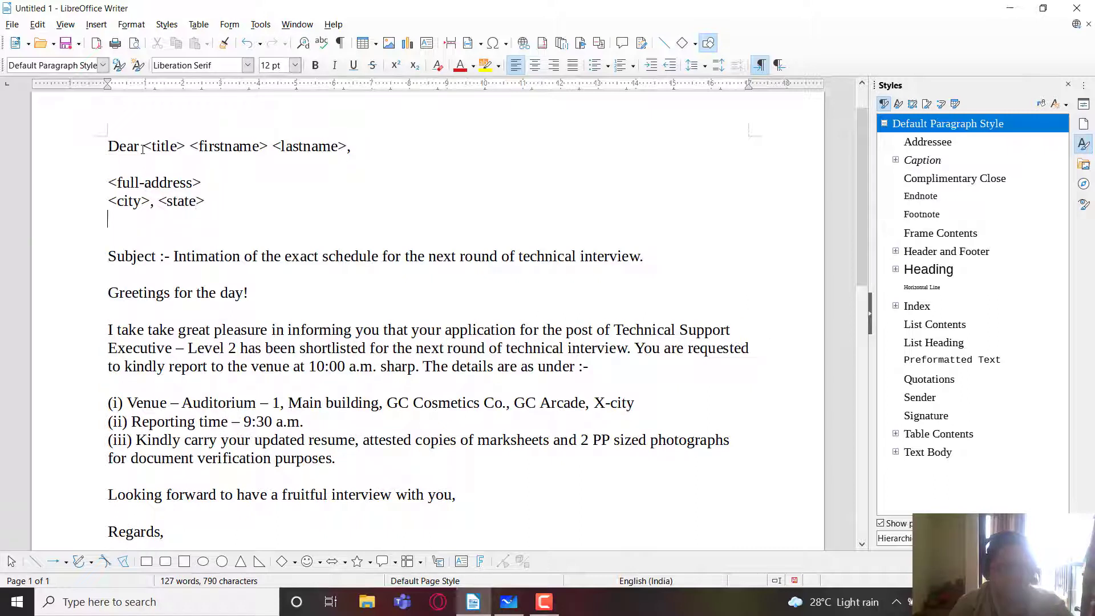
Add the placeholder "<phone-no>" on the line below the city and state
type("P")
key("BackSpace")
type("<ph")
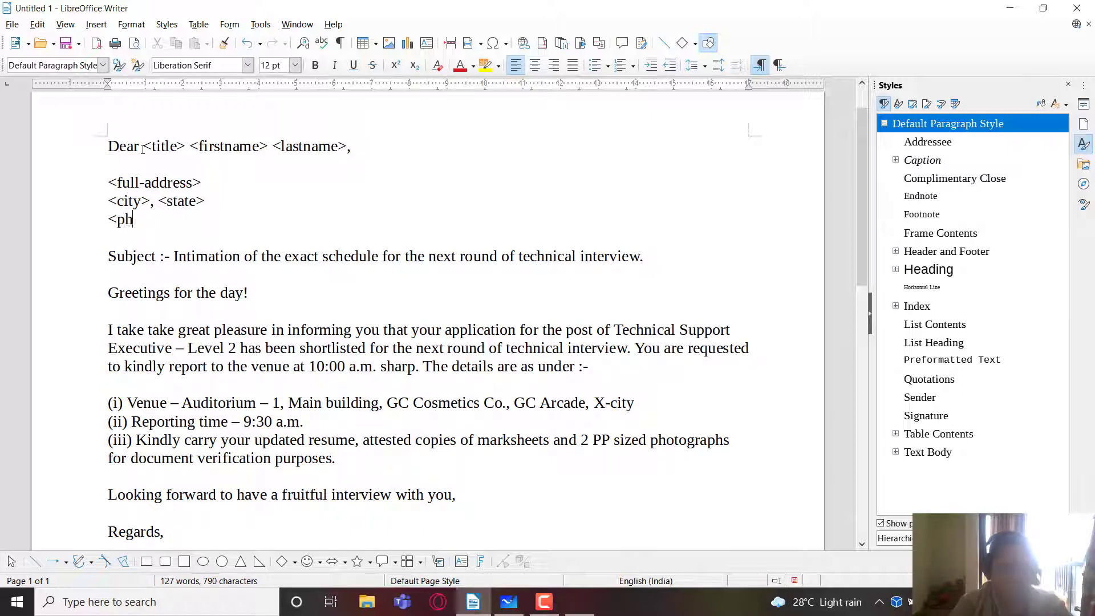
type("one-no>")
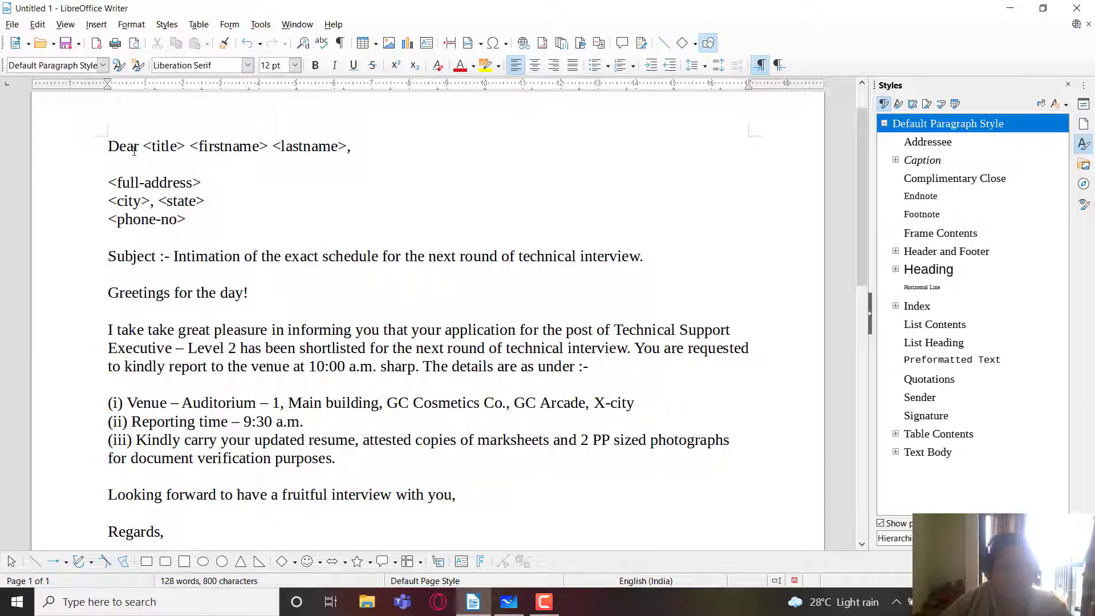
Delete all the placeholders from title to phone number and put back the comma after "Dear"
left_click_drag(147, 147, 220, 215)
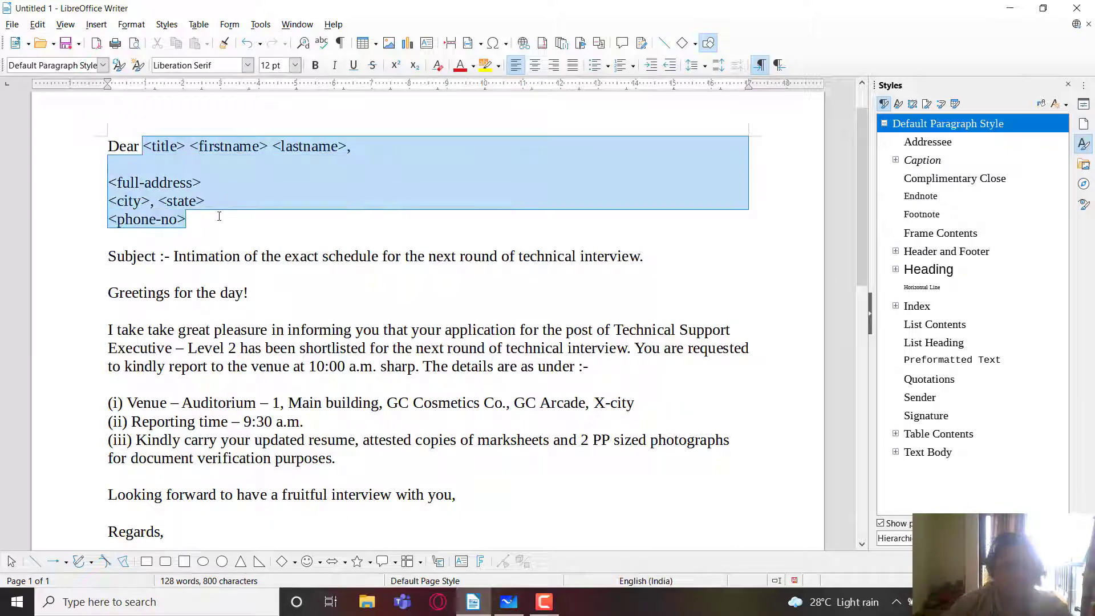
key("Delete")
type(",")
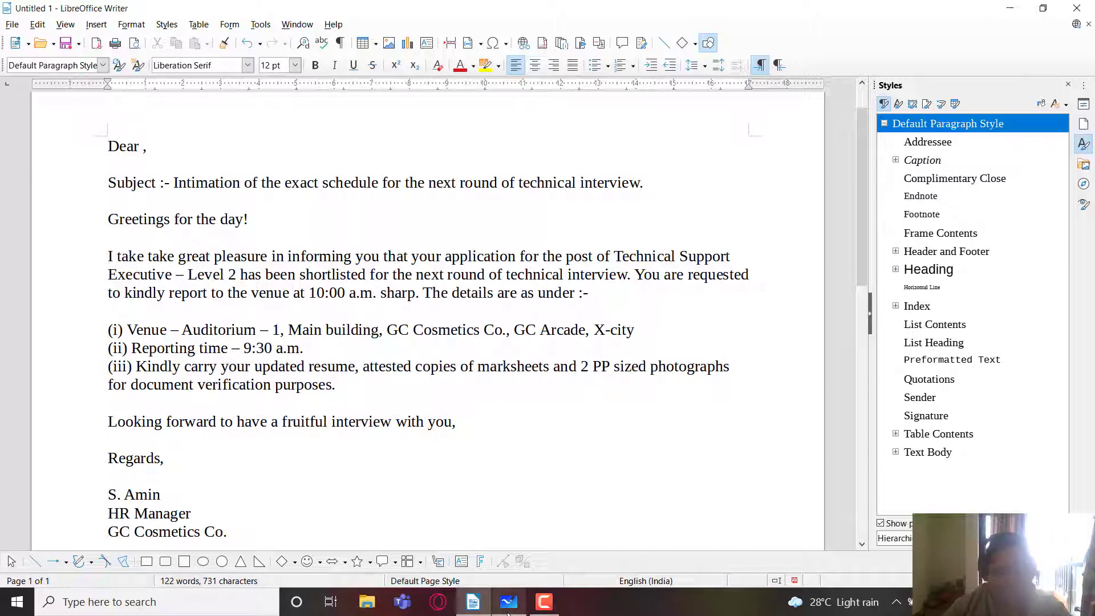
Open the Mail Merge Wizard for the interview letter
mouse_move(507, 610)
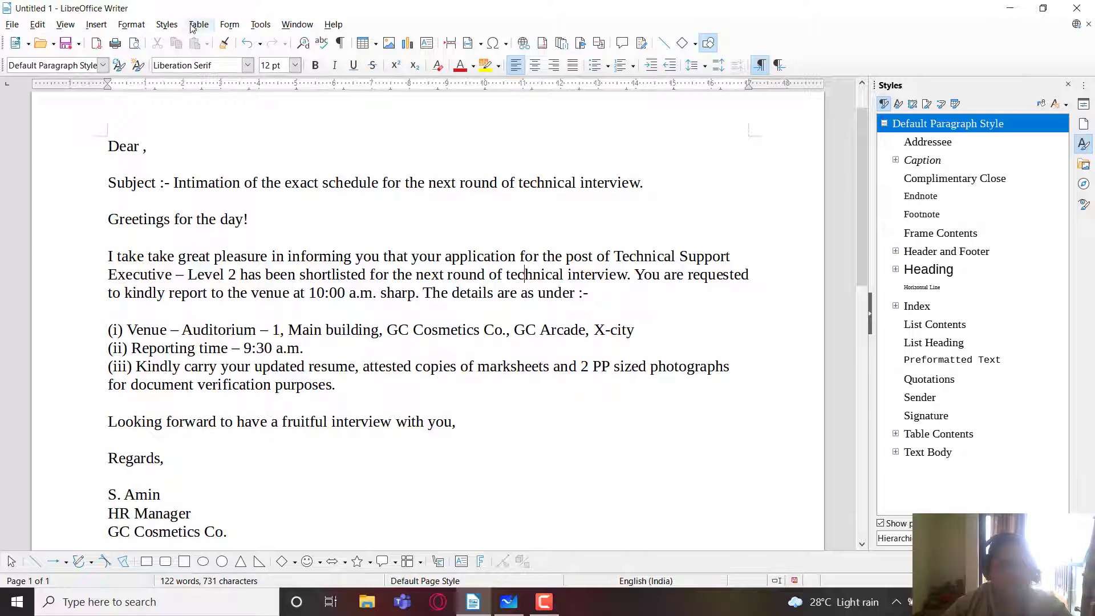
left_click(258, 26)
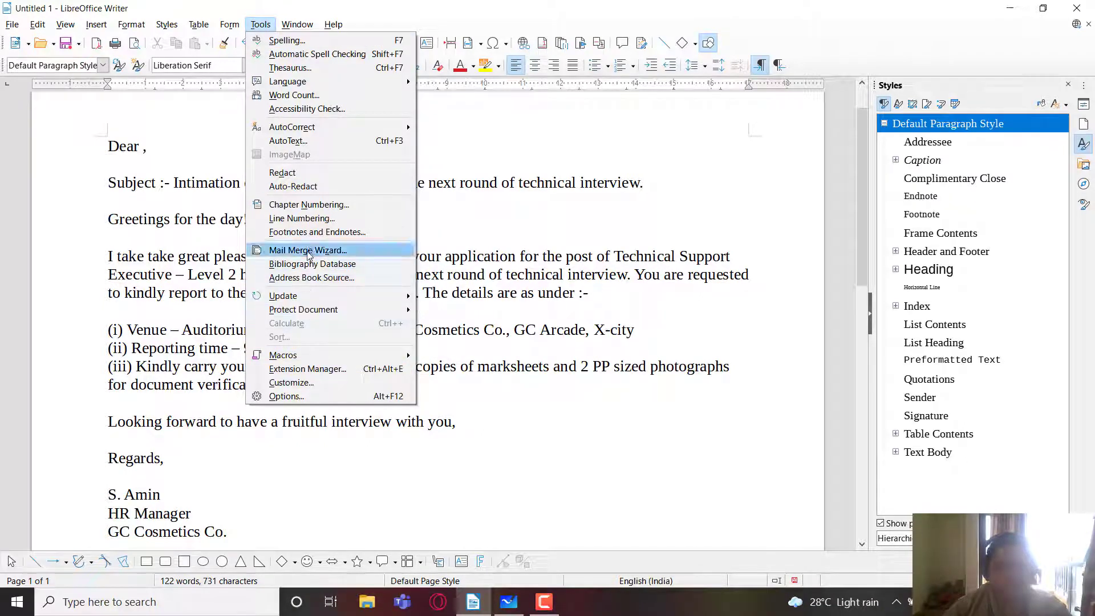
key("Escape")
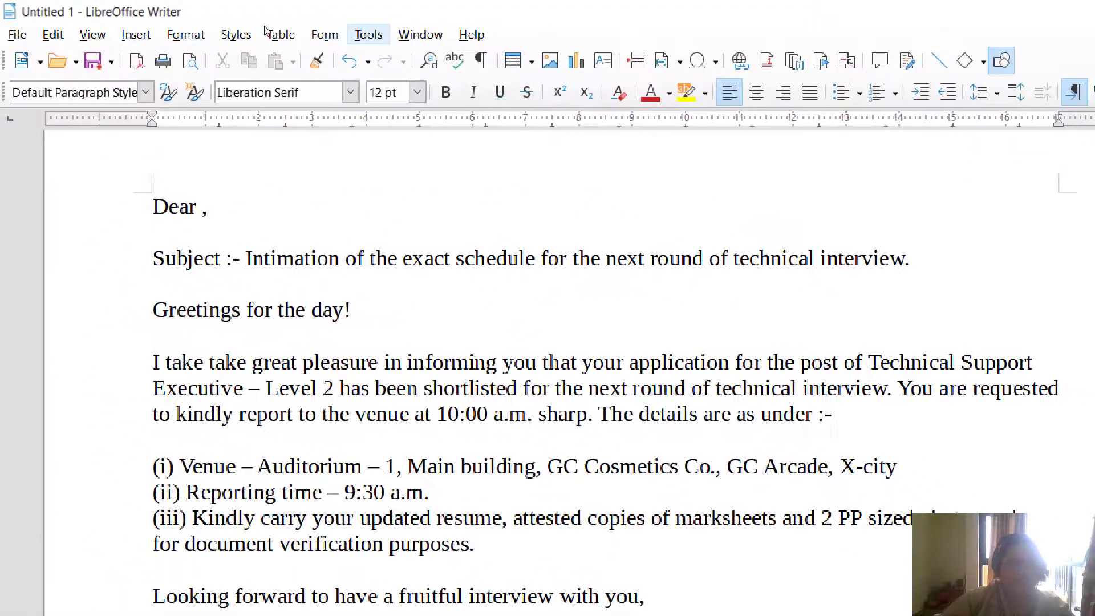
left_click(368, 35)
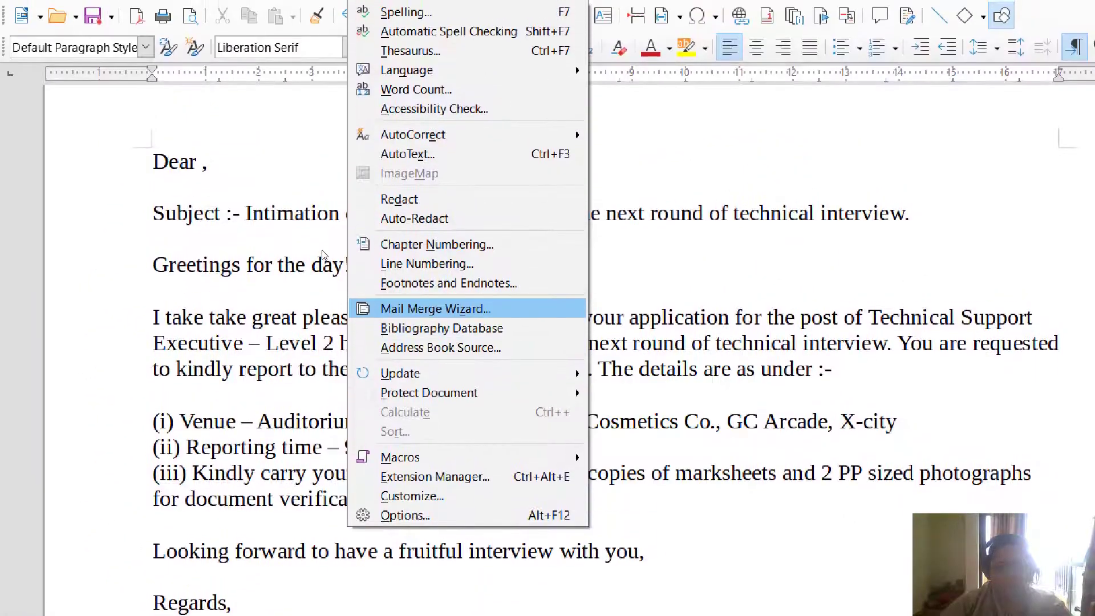
key("Return")
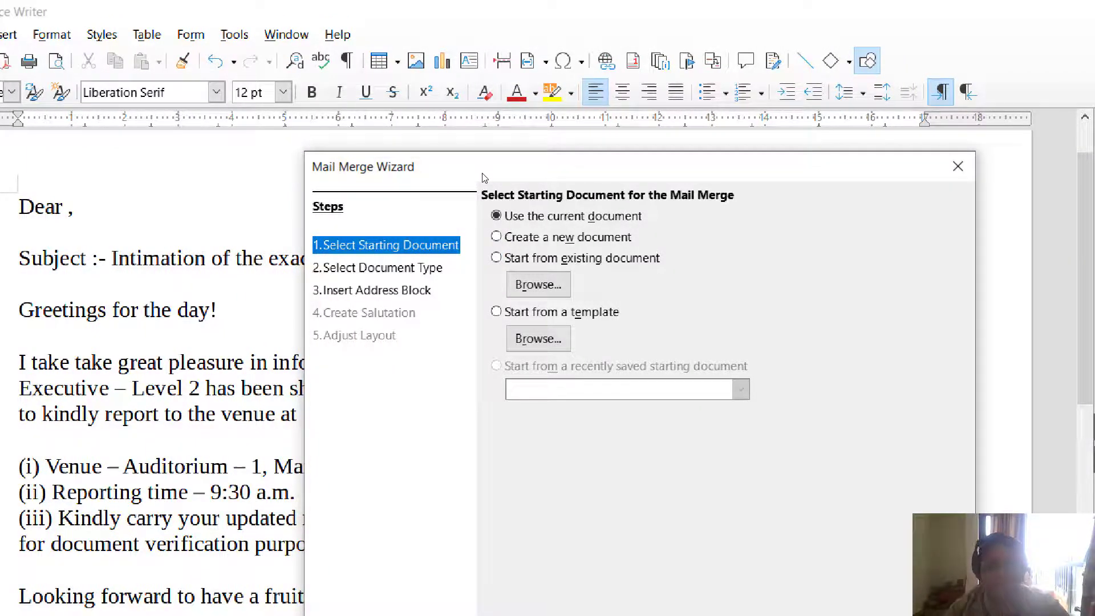
Try the new, existing and template starting document options, and return to using the current document
key("alt+w")
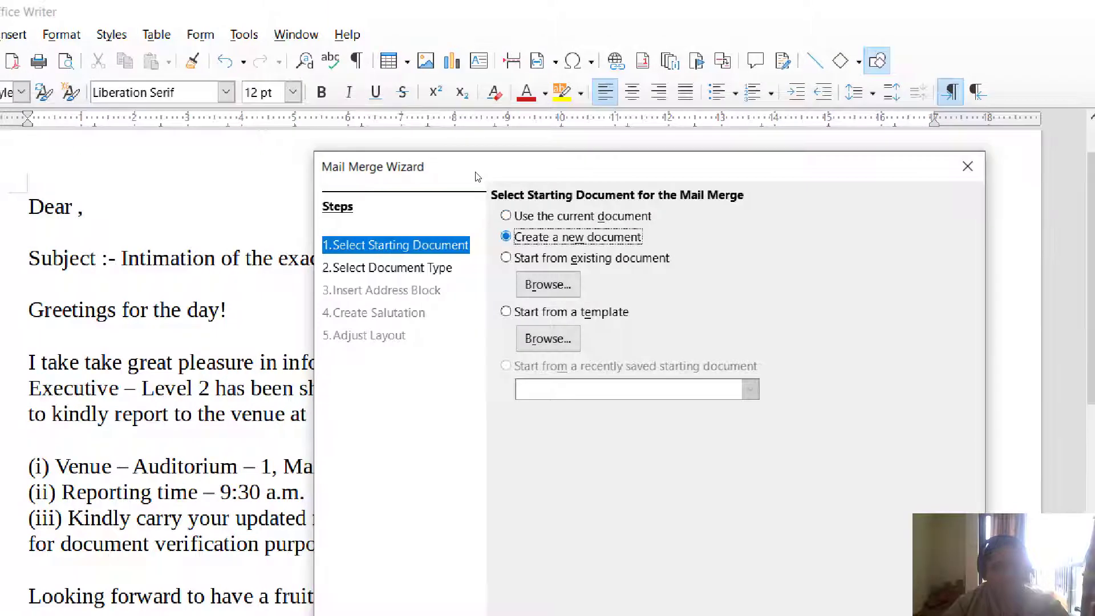
key("alt+d")
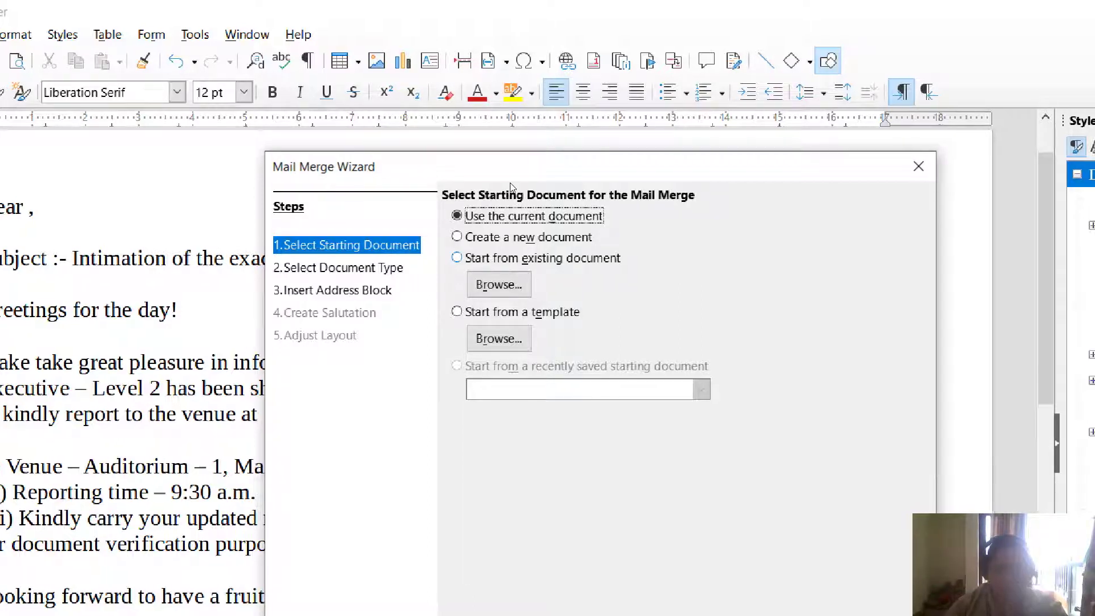
left_click(484, 258)
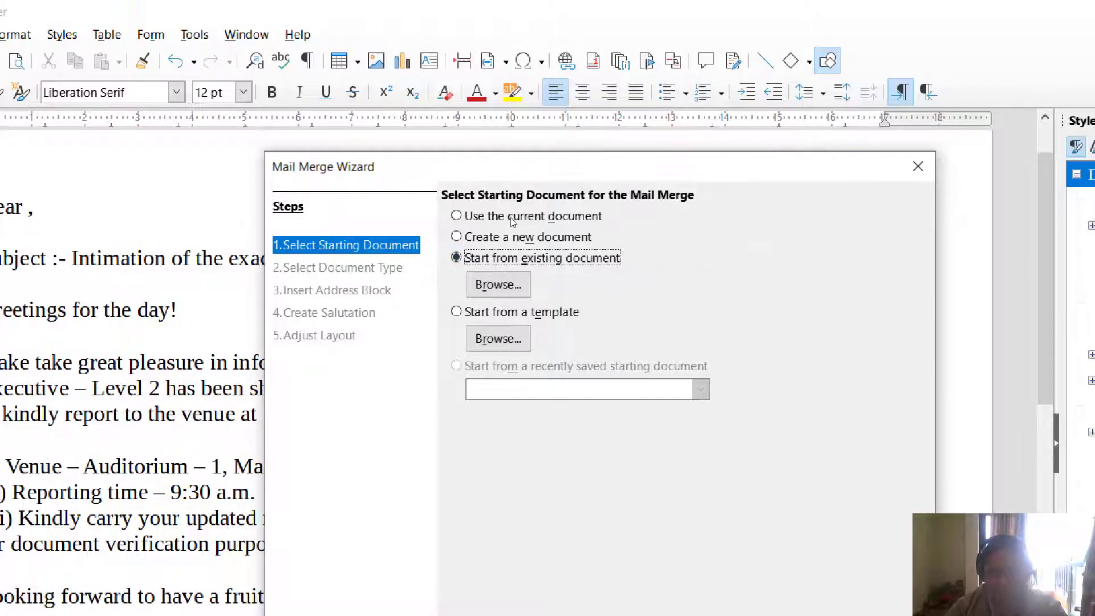
left_click(507, 311)
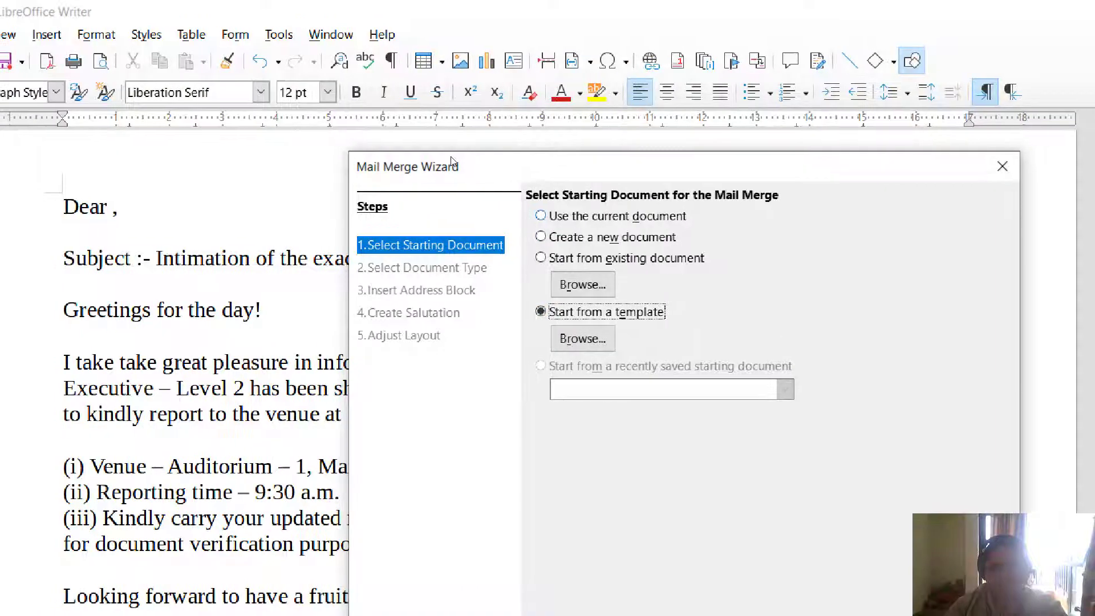
left_click(613, 217)
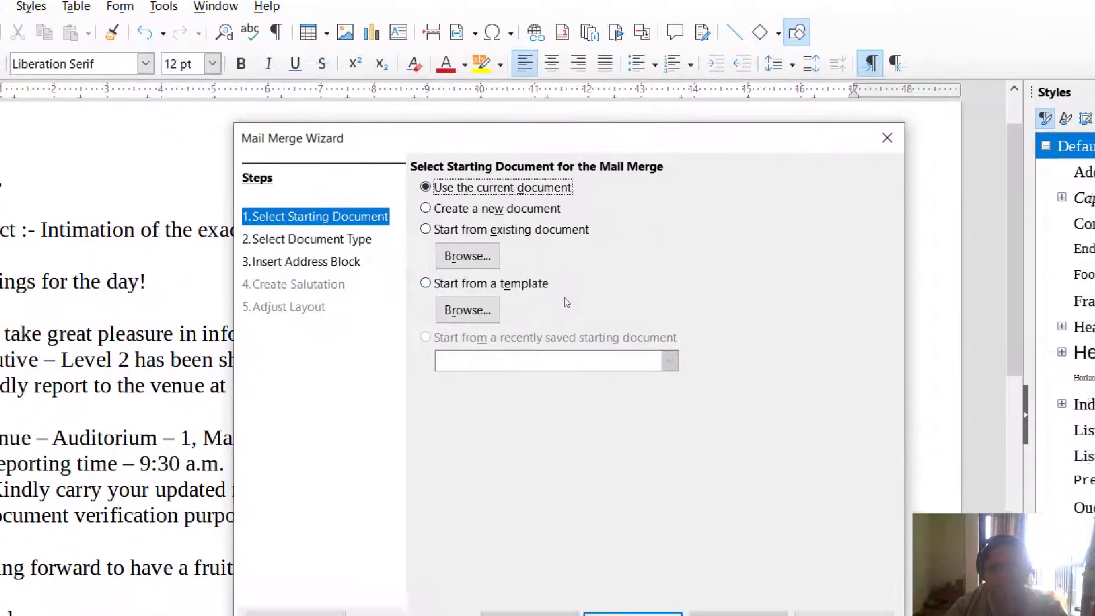
Accept the current document and the letter type in the wizard, and start creating a new address list
key("Return")
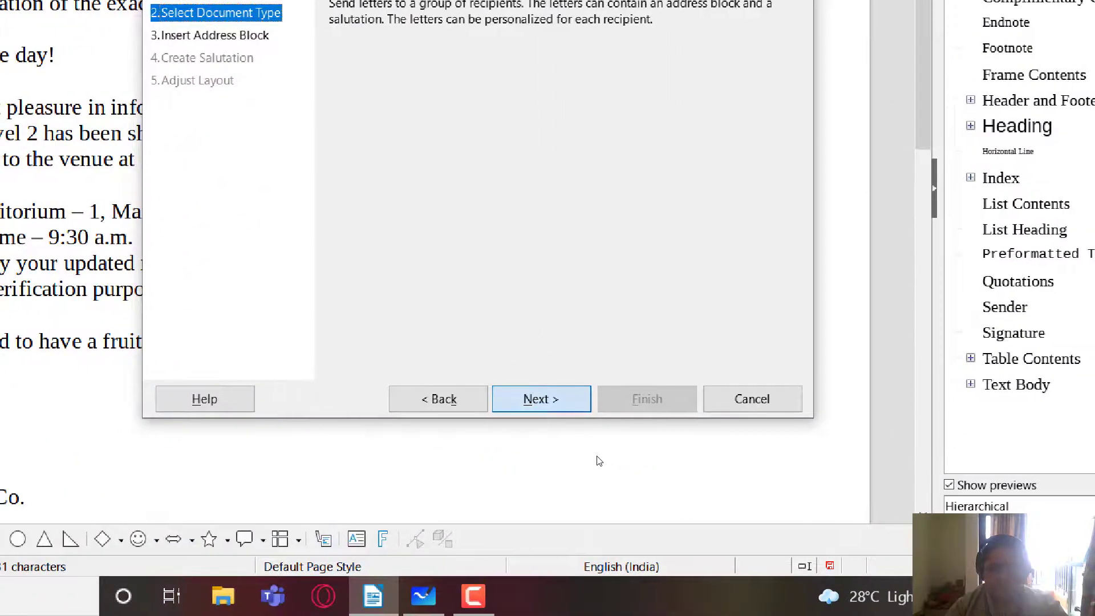
key("Return")
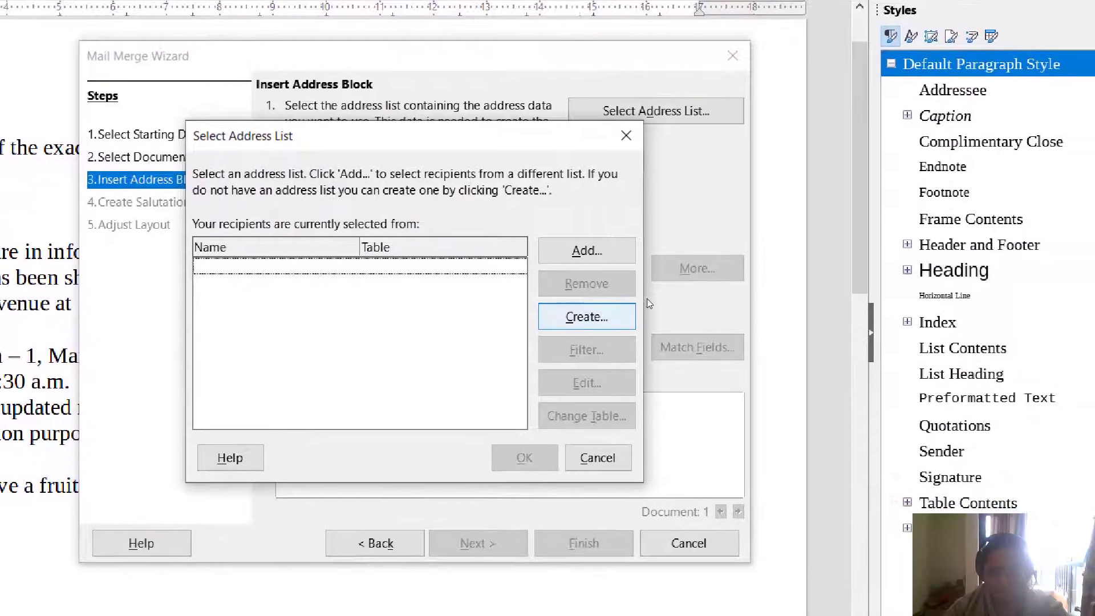
left_click(615, 315)
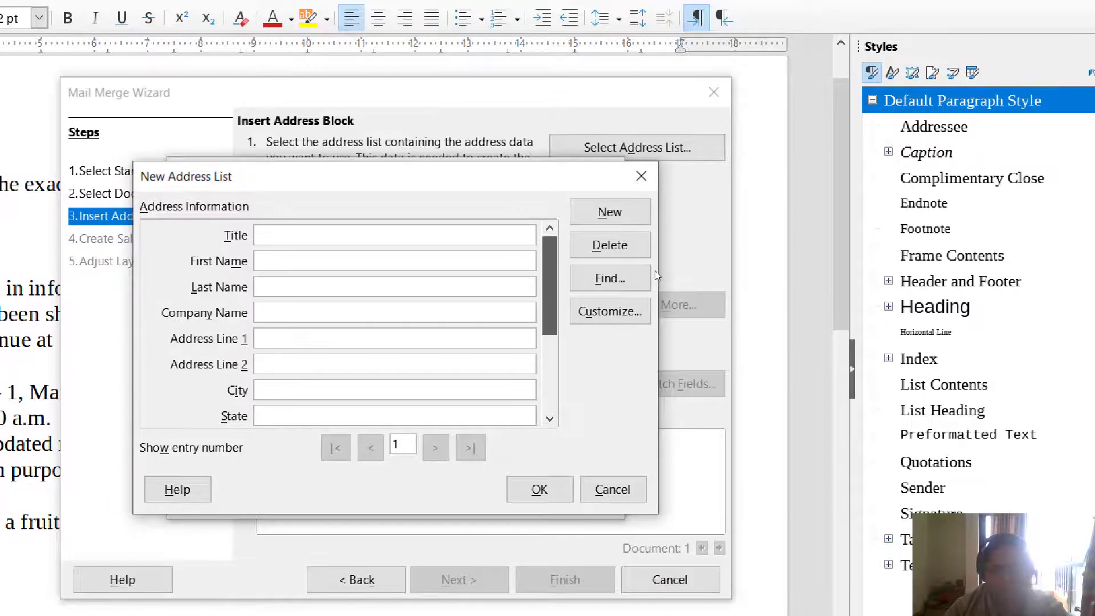
Open the customization of the new address list's fields and delete the Company Name element
left_click_drag(851, 242, 852, 284)
left_click_drag(651, 304, 675, 240)
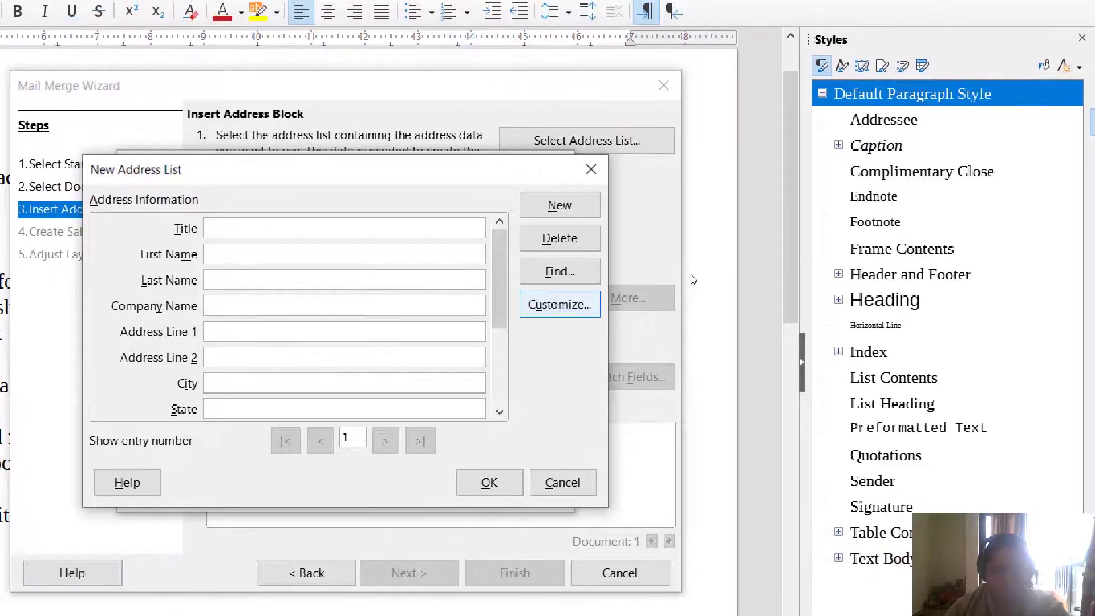
left_click(593, 271)
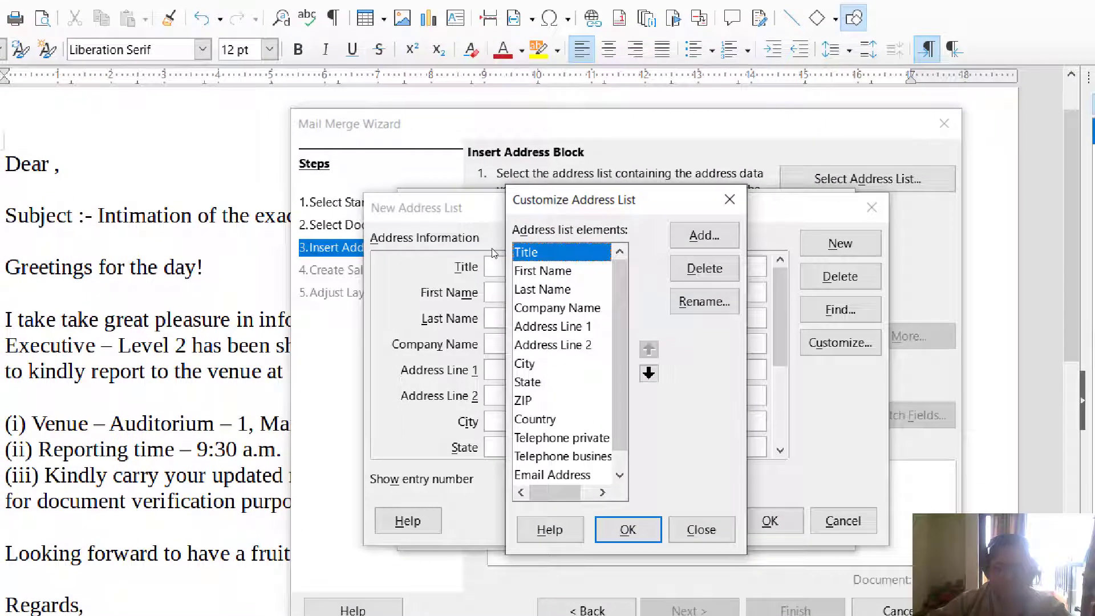
key("Down")
key("Down")
key("Down")
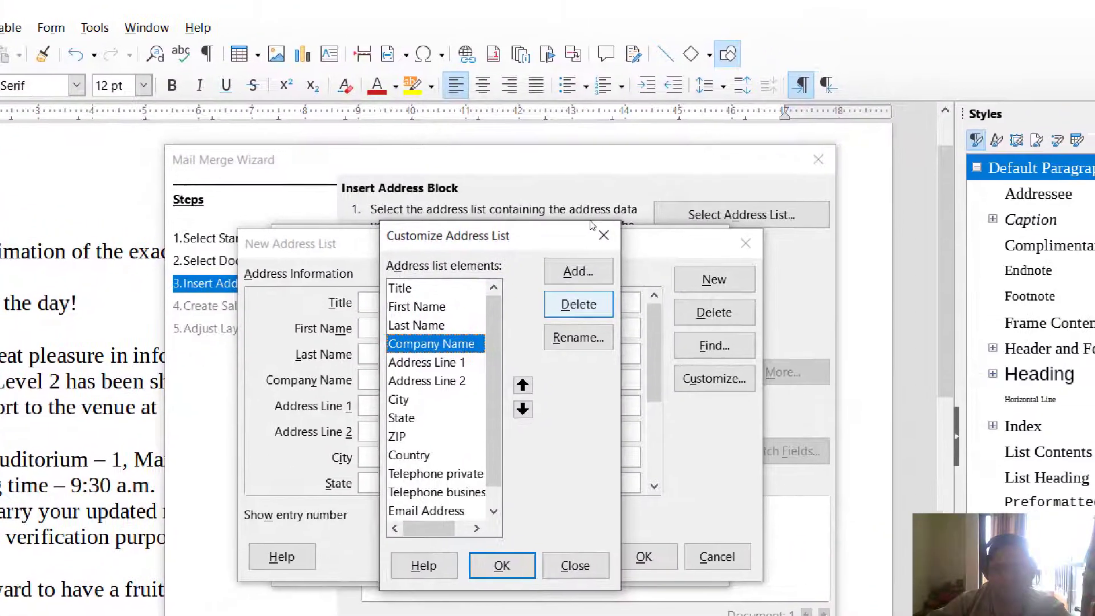
left_click(704, 269)
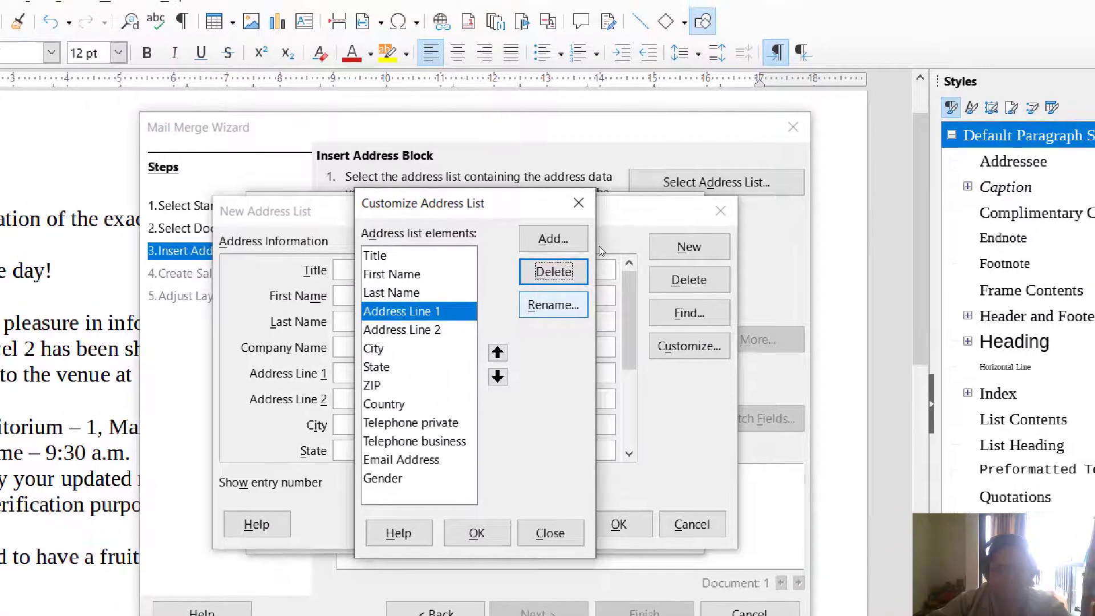
Rename the Address Line 1 element of the address list as "Address"
left_click(554, 304)
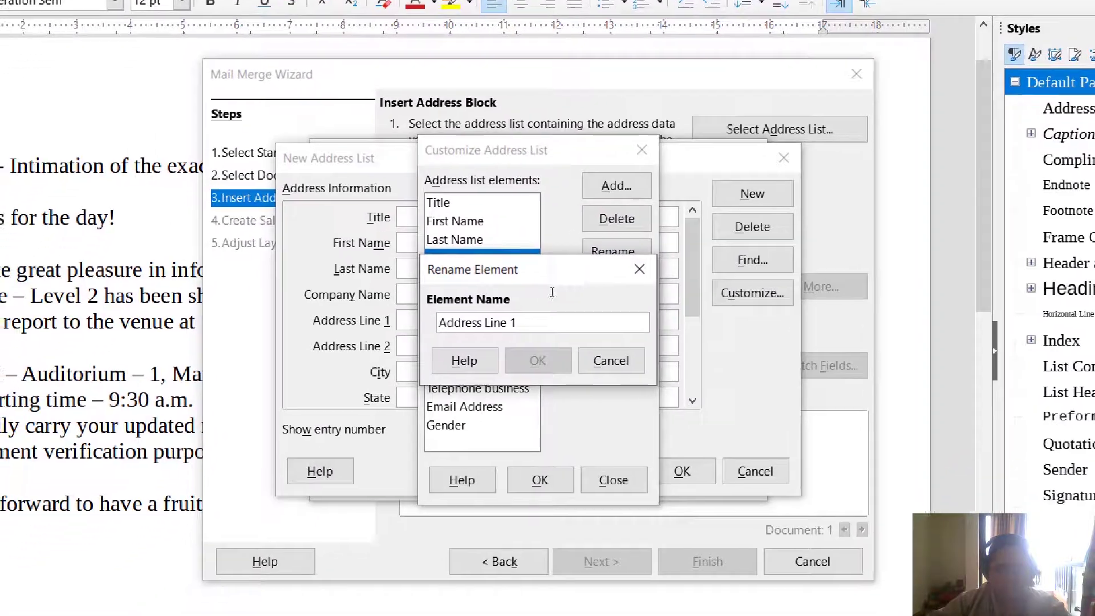
left_click(483, 374)
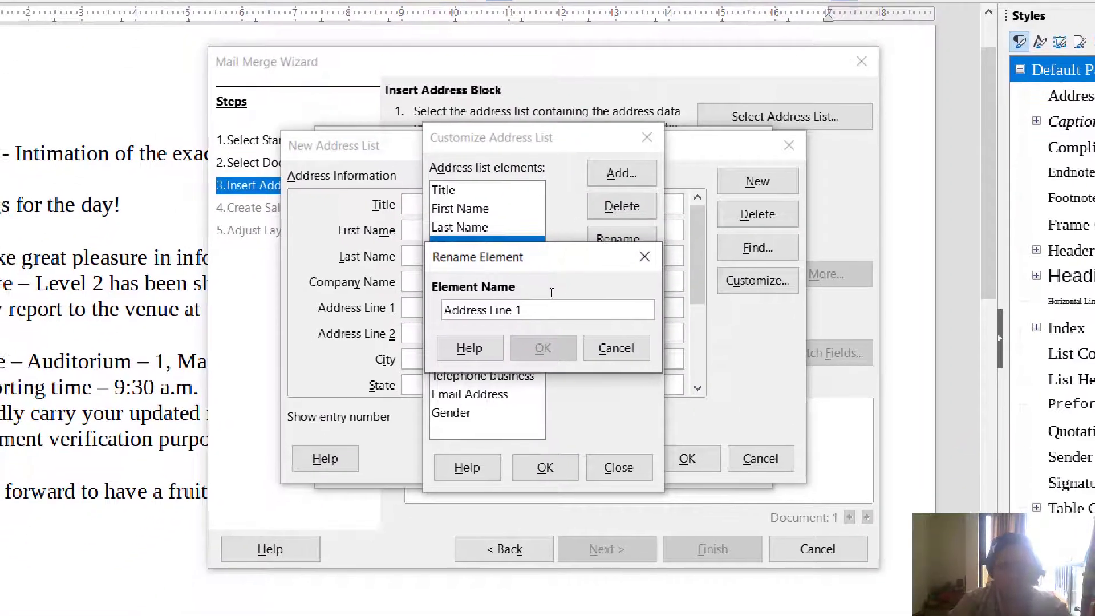
key("BackSpace")
key("BackSpace")
key("BackSpace")
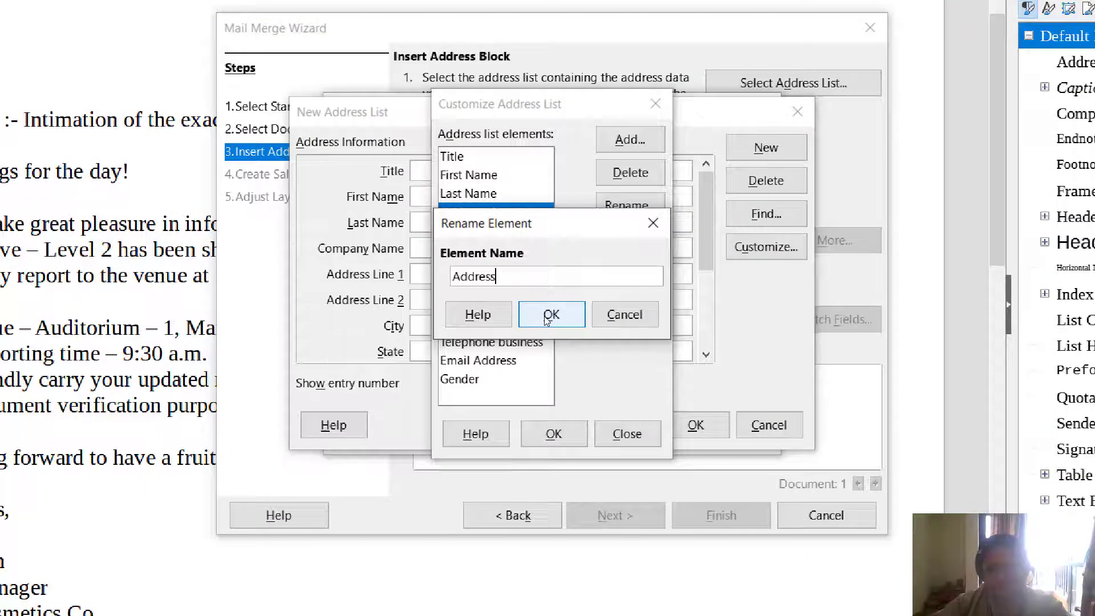
left_click(542, 350)
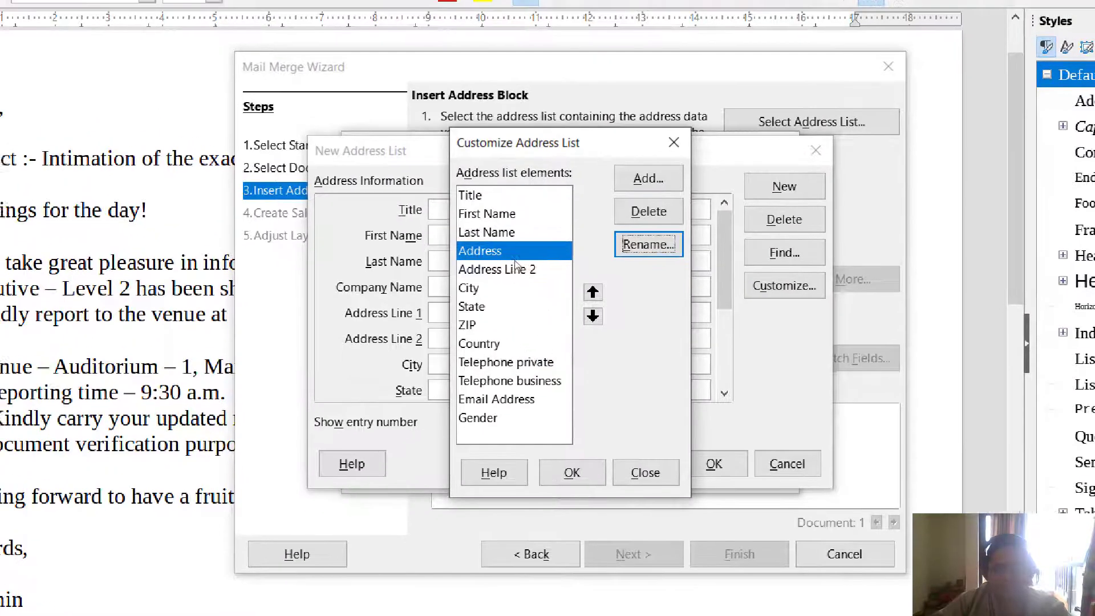
Delete the Address Line 2, ZIP, Country, Telephone private, Telephone business, Email Address and Gender elements from the address list
left_click(491, 230)
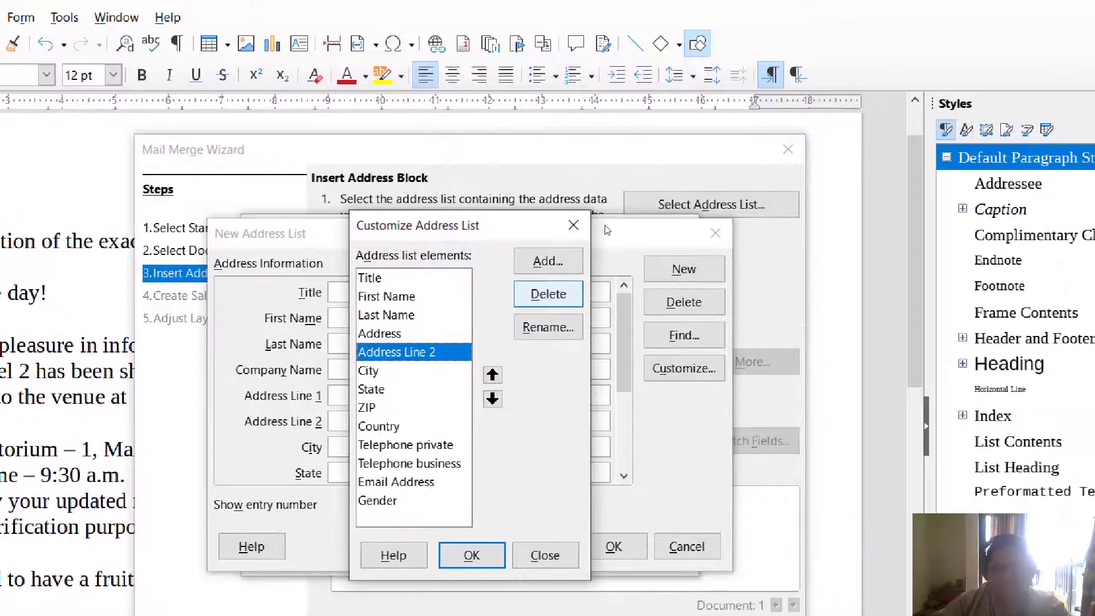
left_click(673, 256)
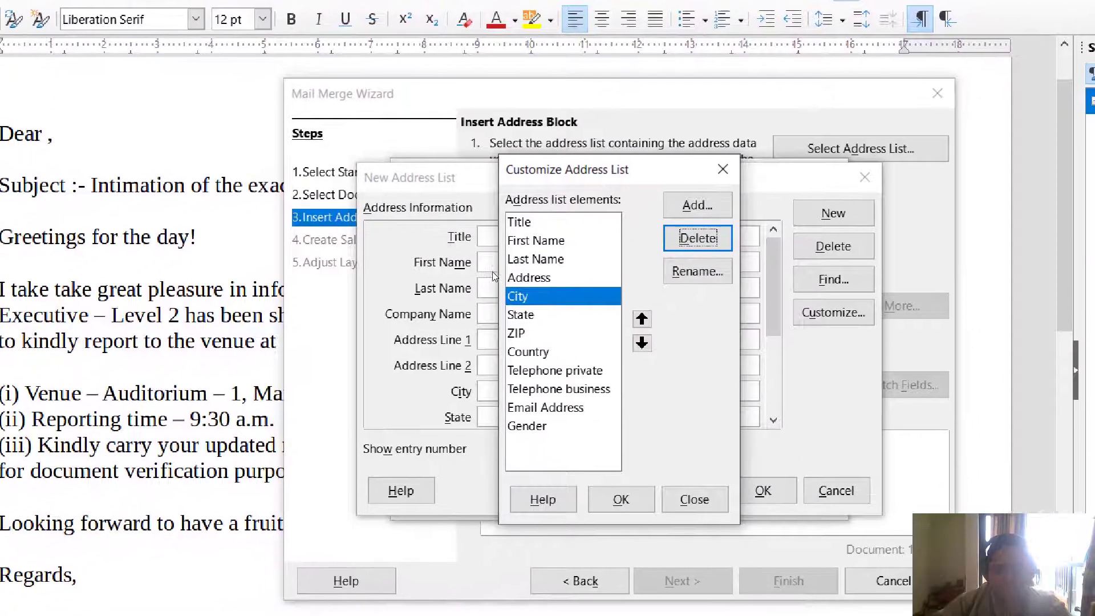
left_click(500, 333)
key("Down")
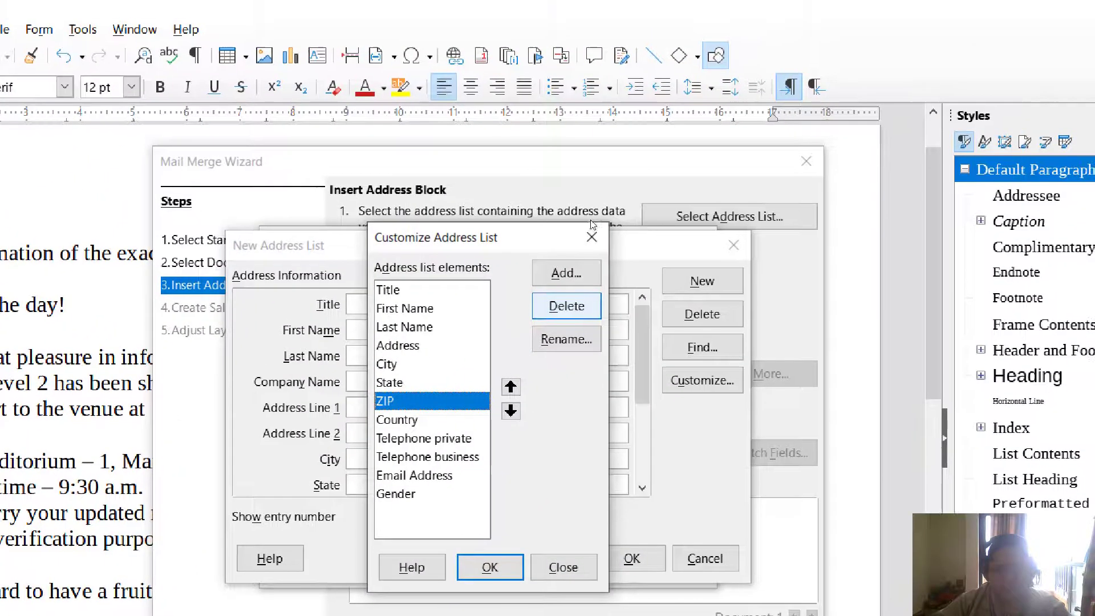
left_click(600, 265)
left_click(600, 265)
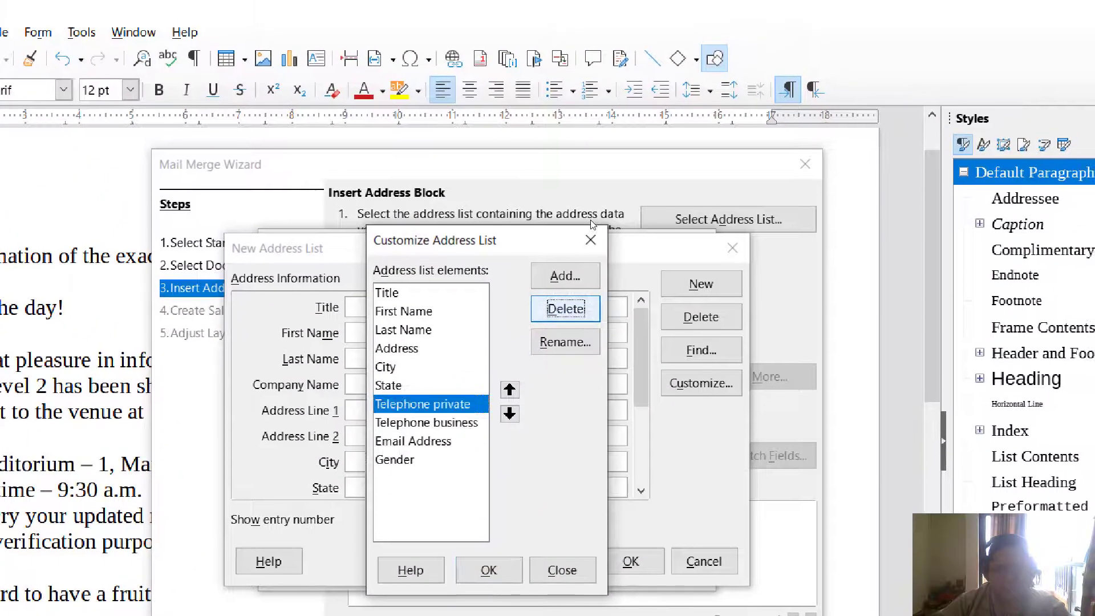
left_click(601, 265)
left_click(565, 308)
left_click(565, 308)
left_click(565, 308)
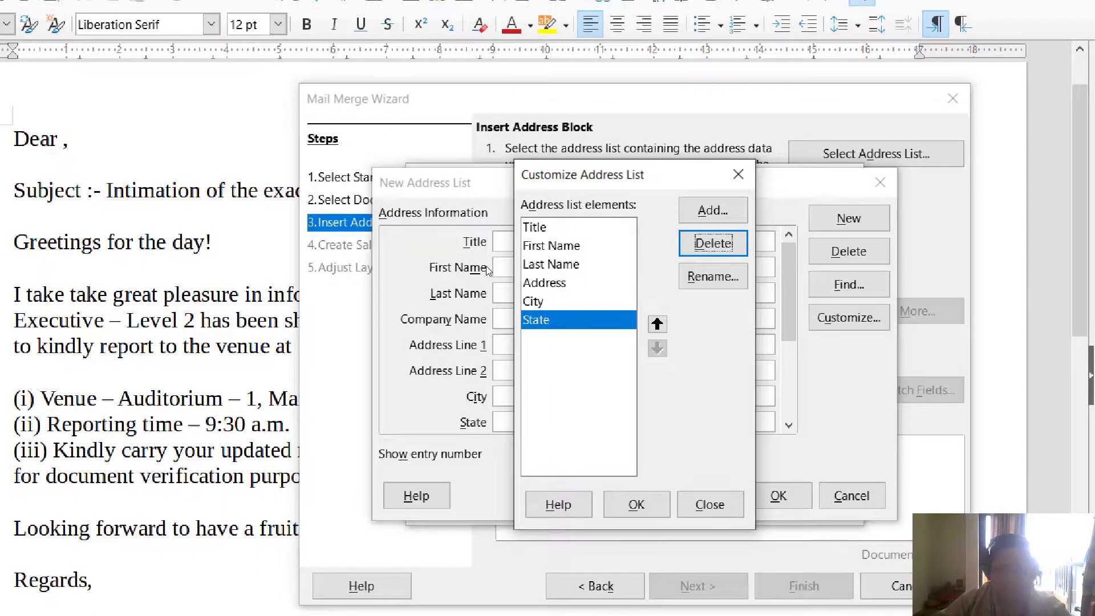
Add a new address list element named "Pincode" directly after City
left_click(536, 301)
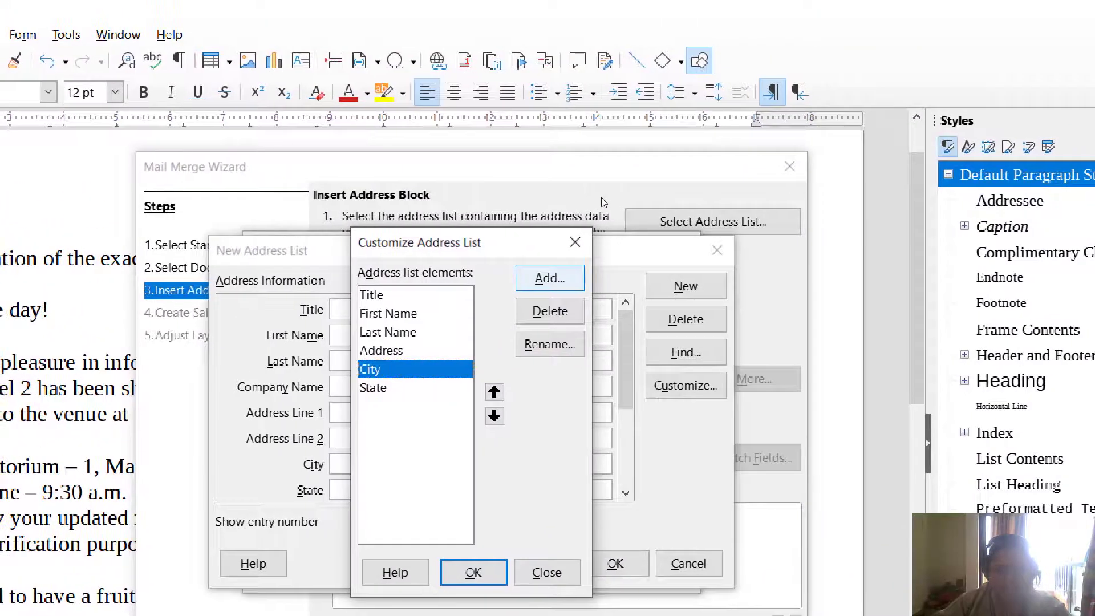
left_click(550, 278)
type("P")
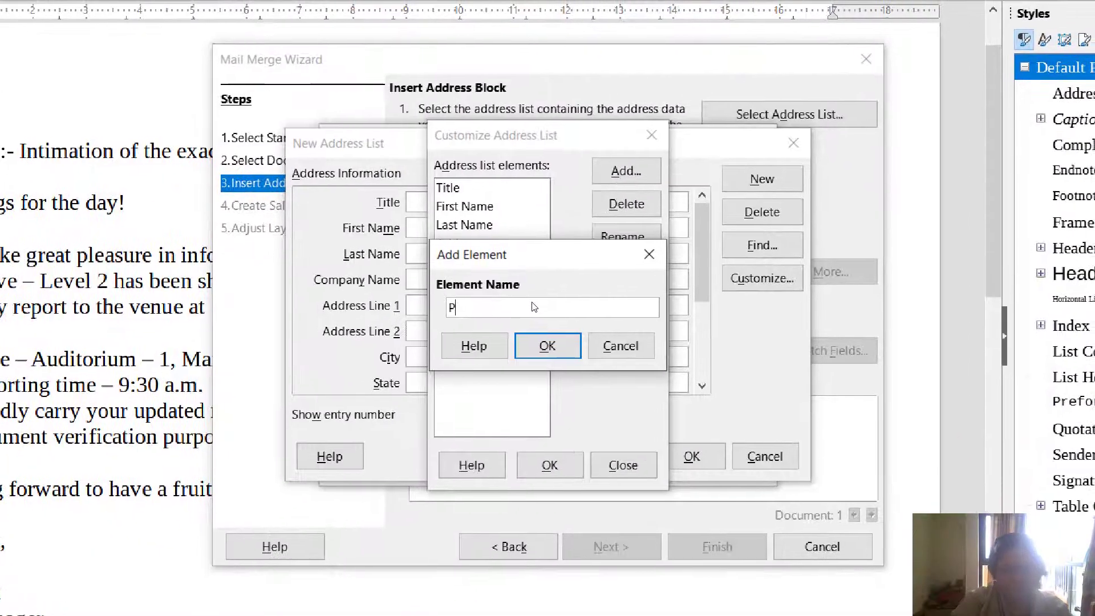
type("incode")
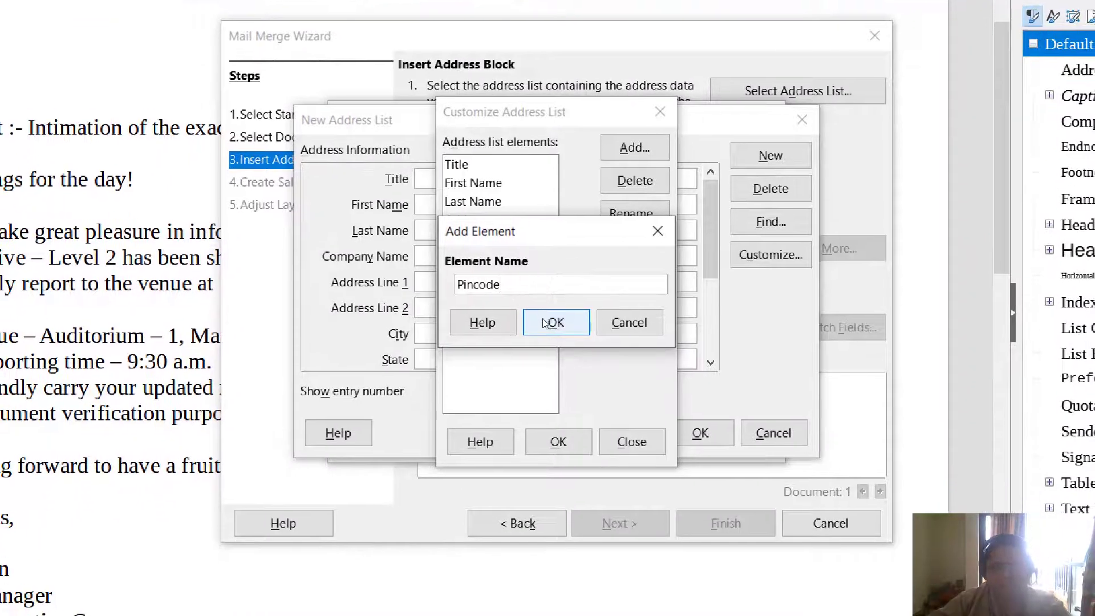
left_click(540, 352)
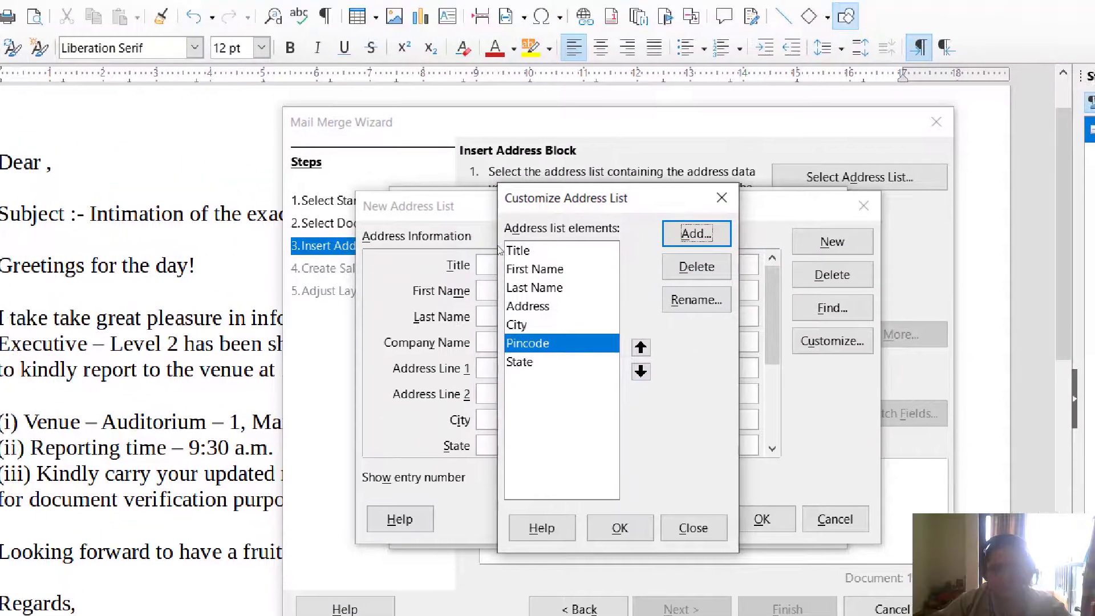
Try moving the State element up above City, and return it to the end of the element list
left_click(505, 259)
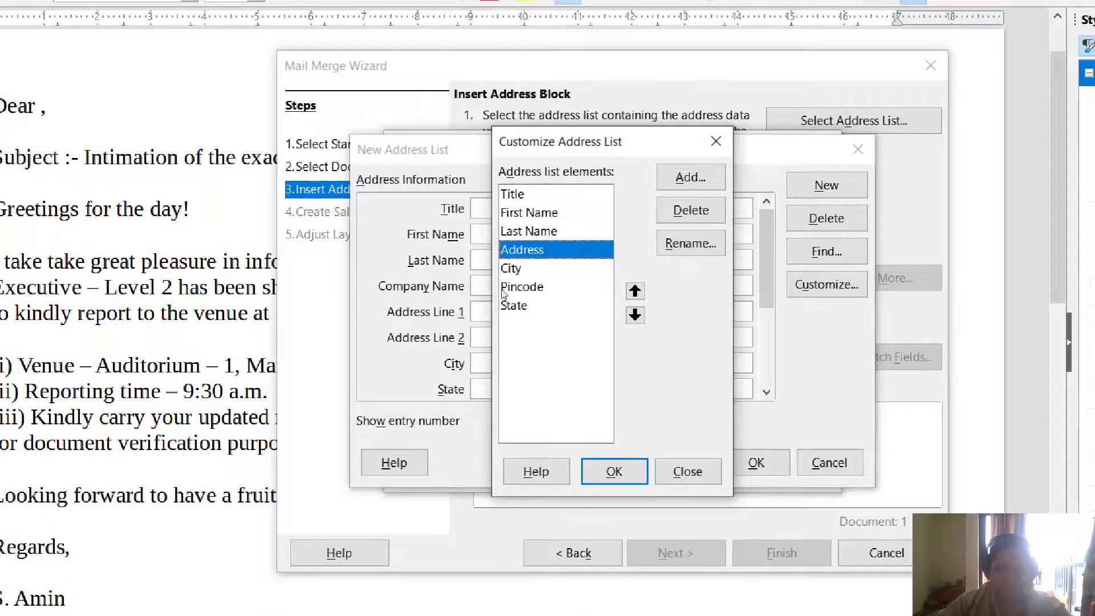
key("End")
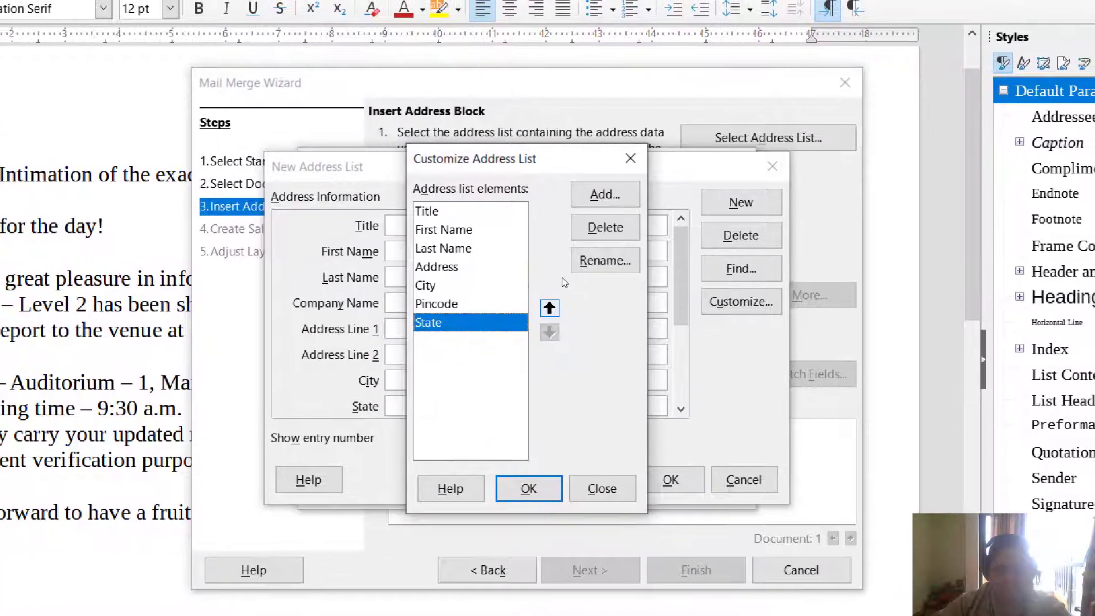
left_click(610, 299)
key("space")
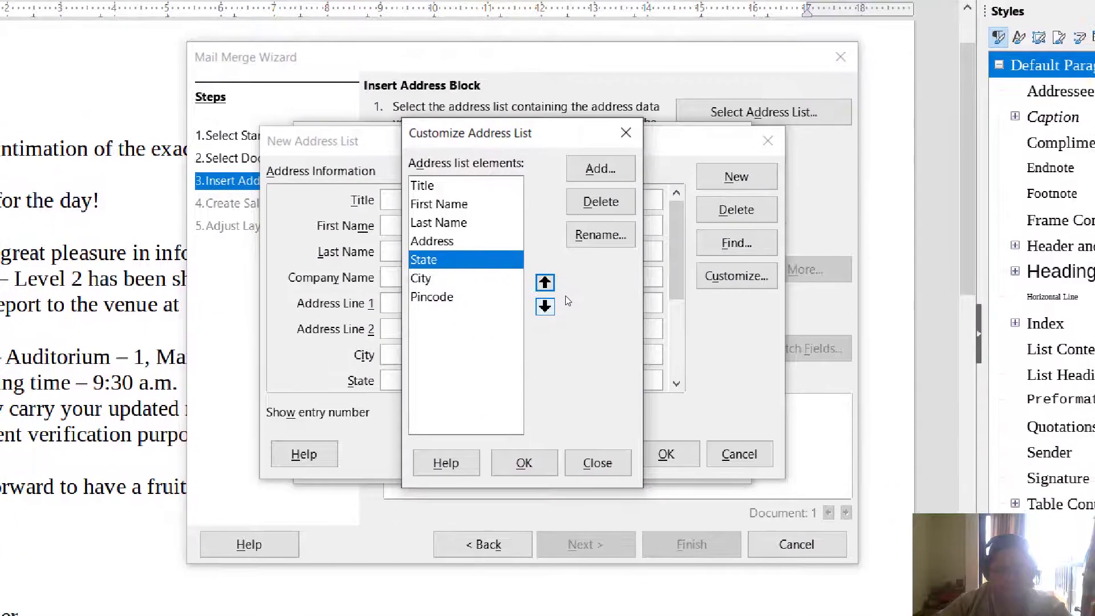
key("Tab")
key("space")
key("space")
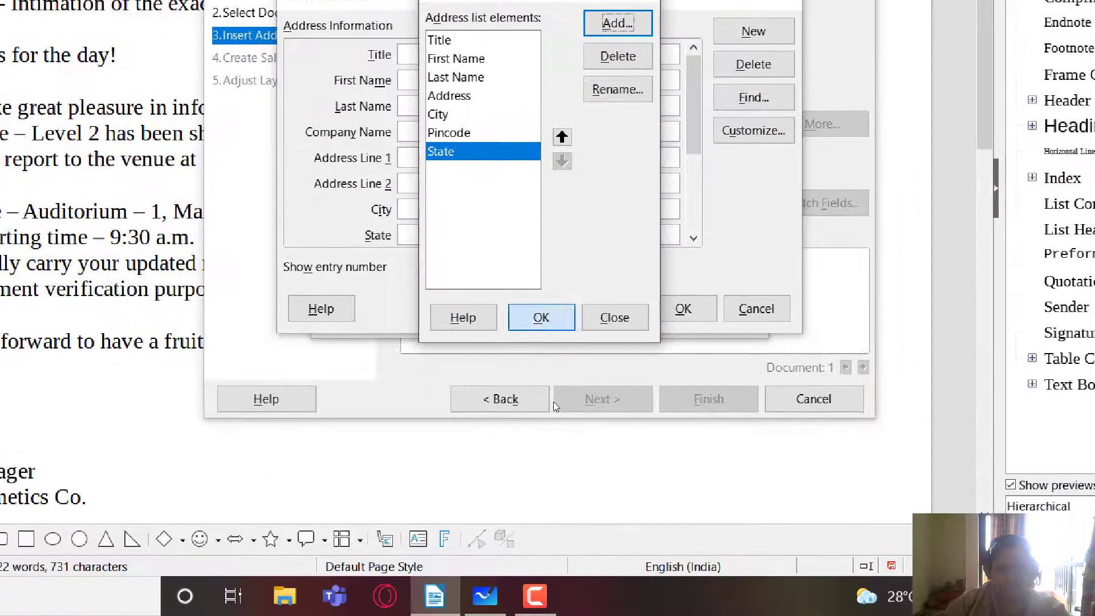
Accept the customized elements and enter the title "Mr." and the recipient's first and last names in the first entry
left_click(592, 461)
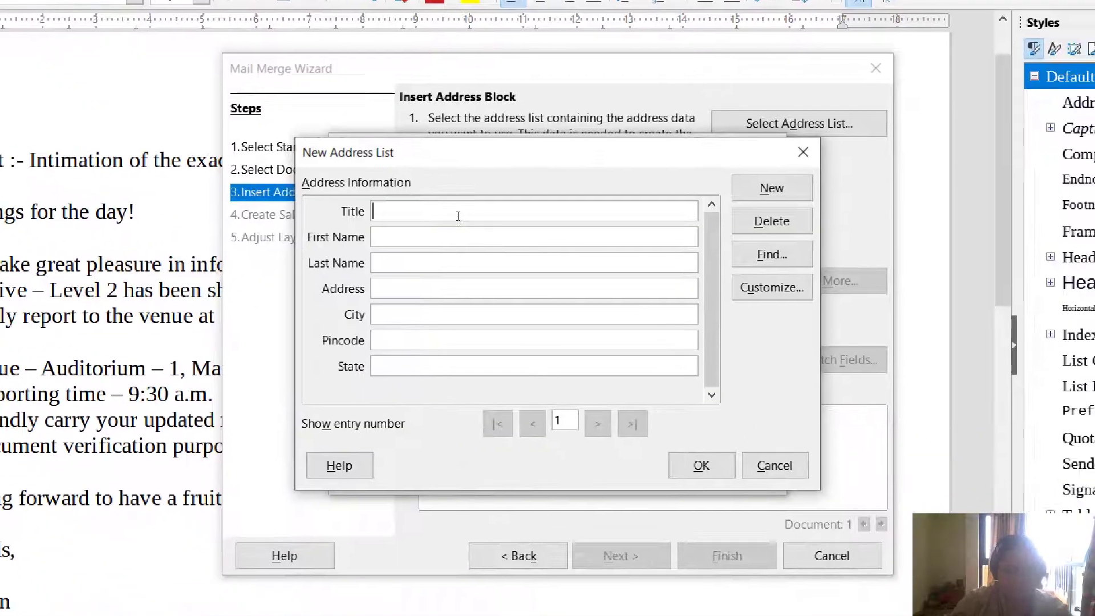
type("Mr.")
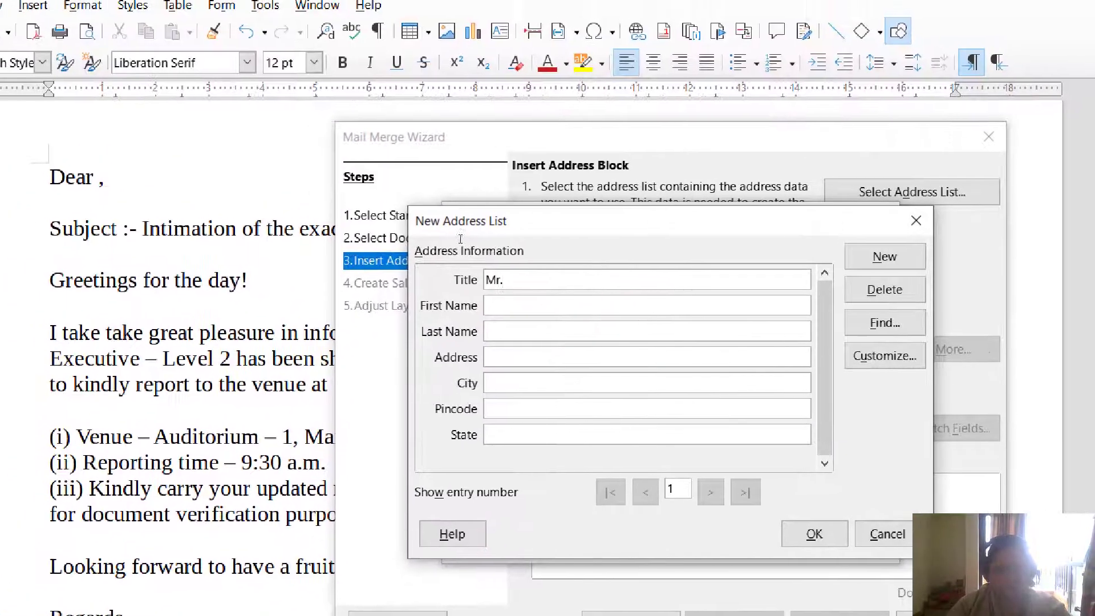
key("Tab")
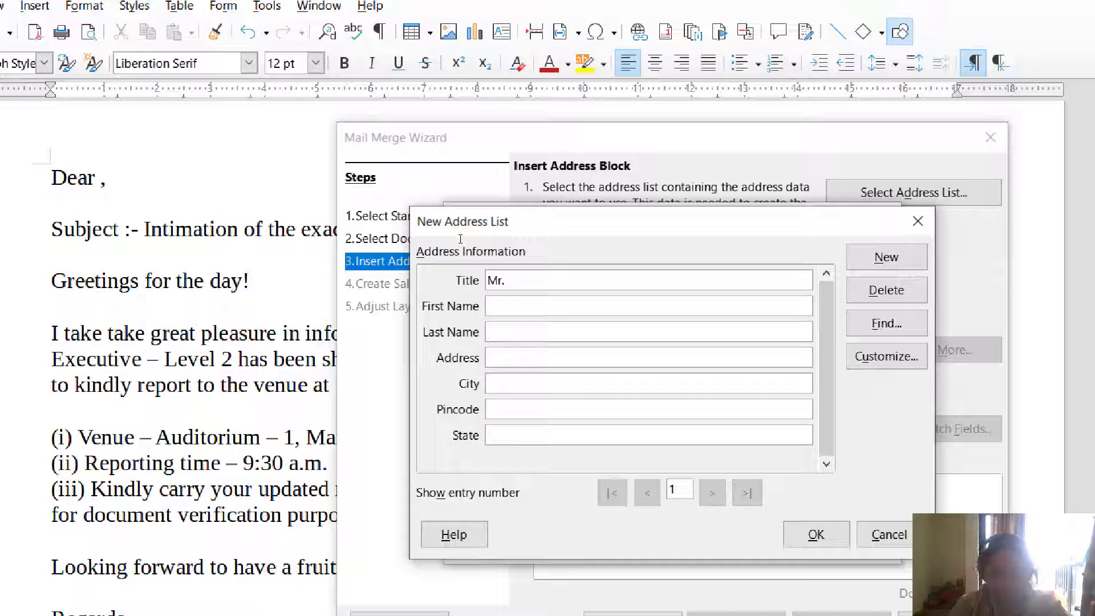
type("Amit Sh")
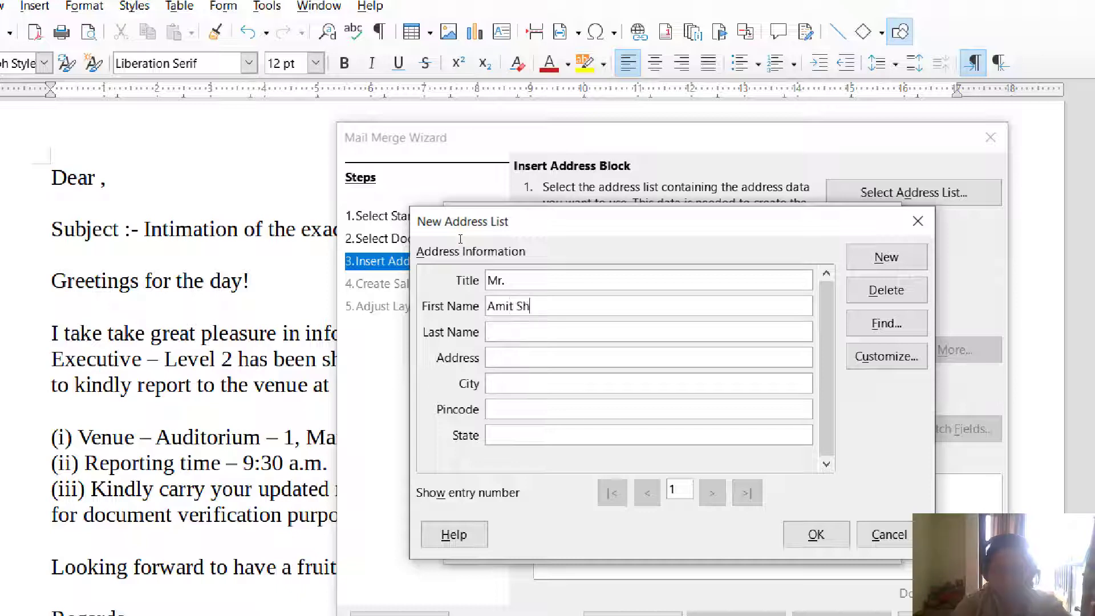
key("BackSpace")
key("BackSpace")
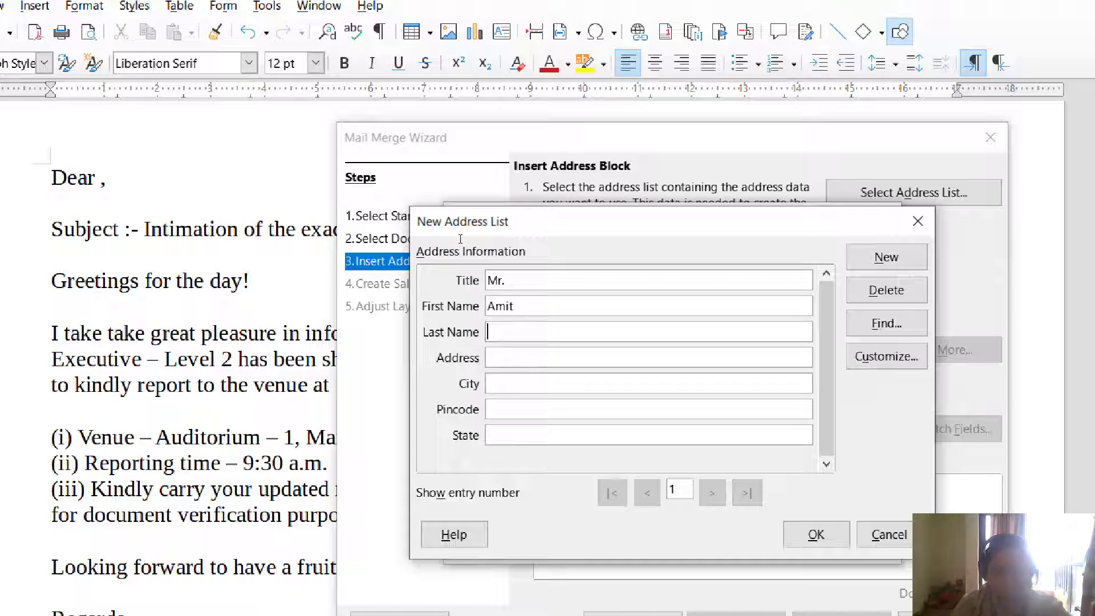
key("BackSpace")
type("Sharma")
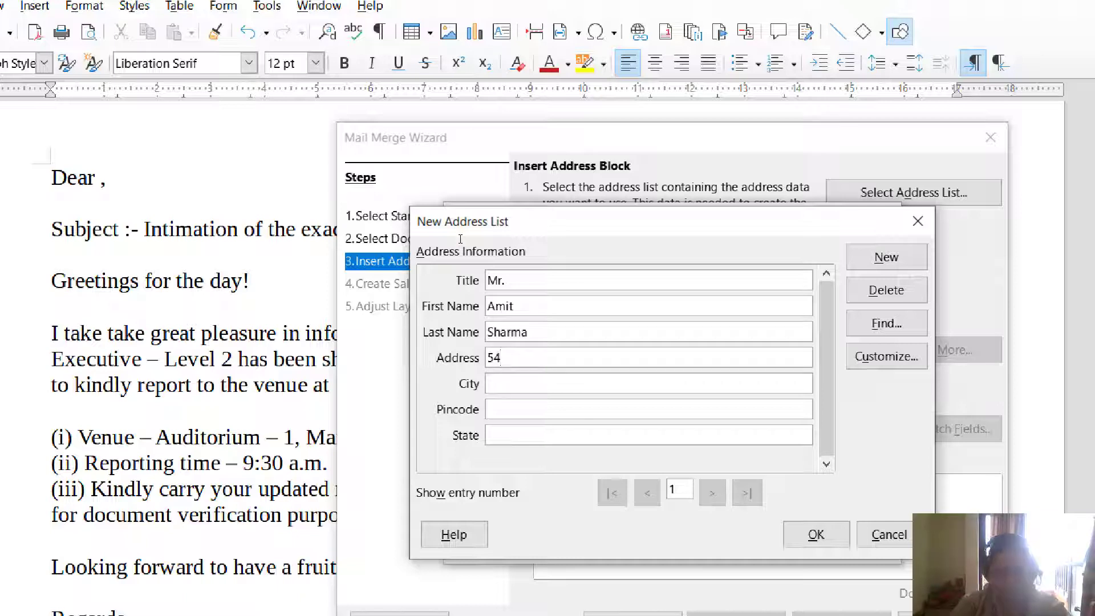
type("Jagta")
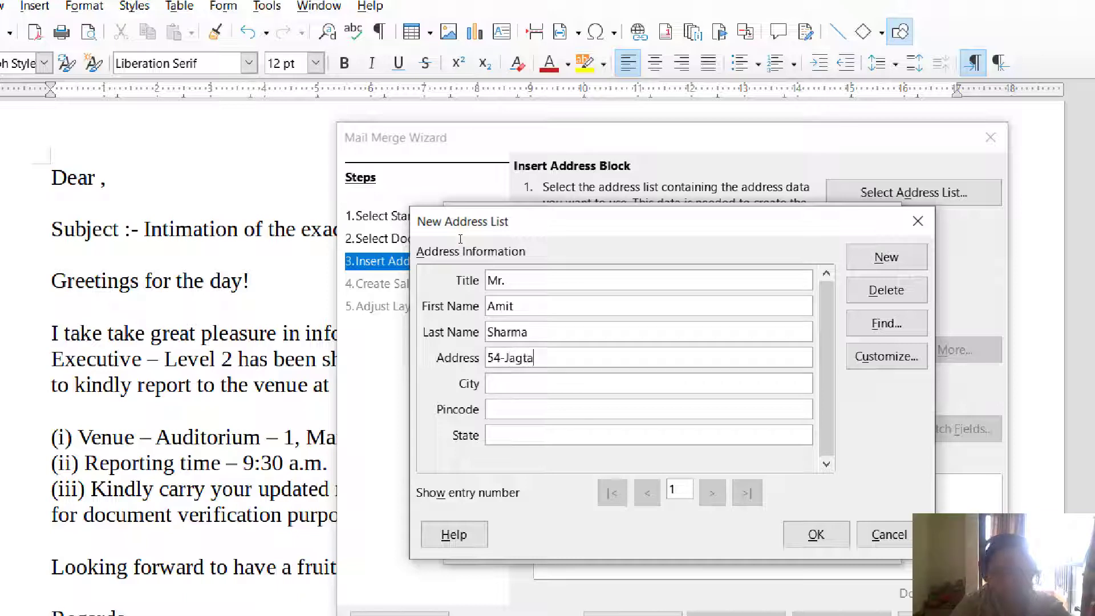
type("bh Nagar,")
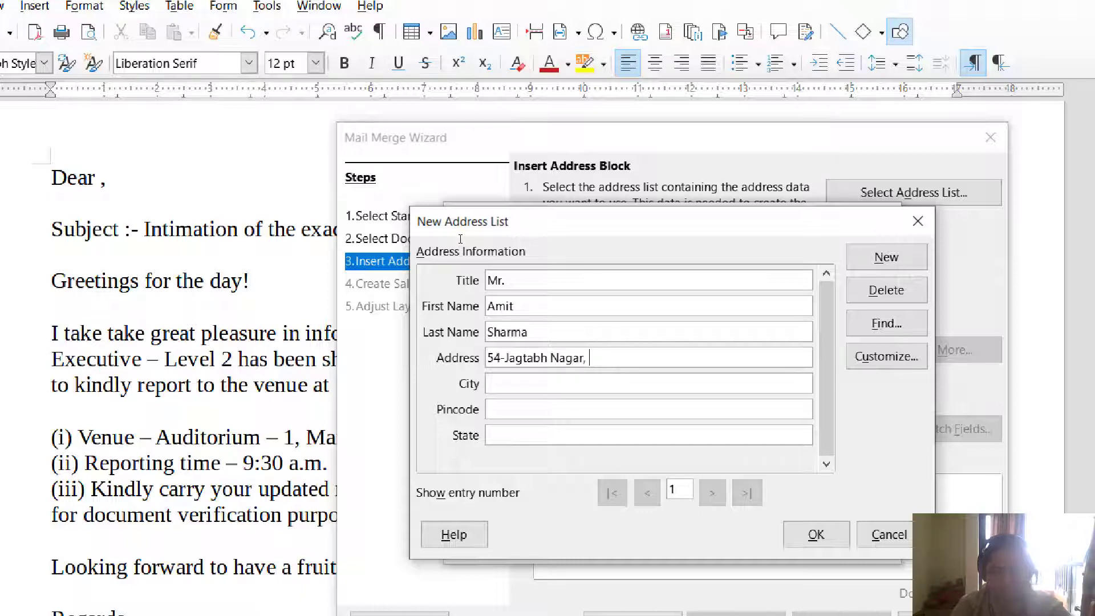
type(" X-city")
key("BackSpace")
key("BackSpace")
key("BackSpace")
key("BackSpace")
key("BackSpace")
key("BackSpace")
key("BackSpace")
key("BackSpace")
key("BackSpace")
key("BackSpace")
key("BackSpace")
key("BackSpace")
key("BackSpace")
key("BackSpace")
key("BackSpace")
key("BackSpace")
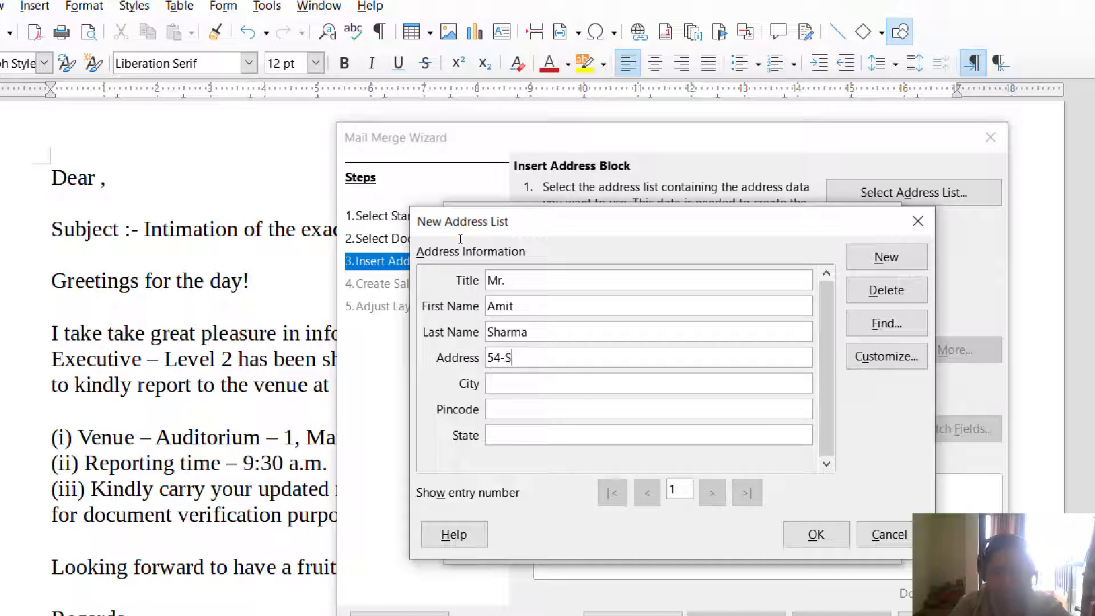
Complete the first entry with the recipient's street address, city, pincode and state
type("ector-1,J")
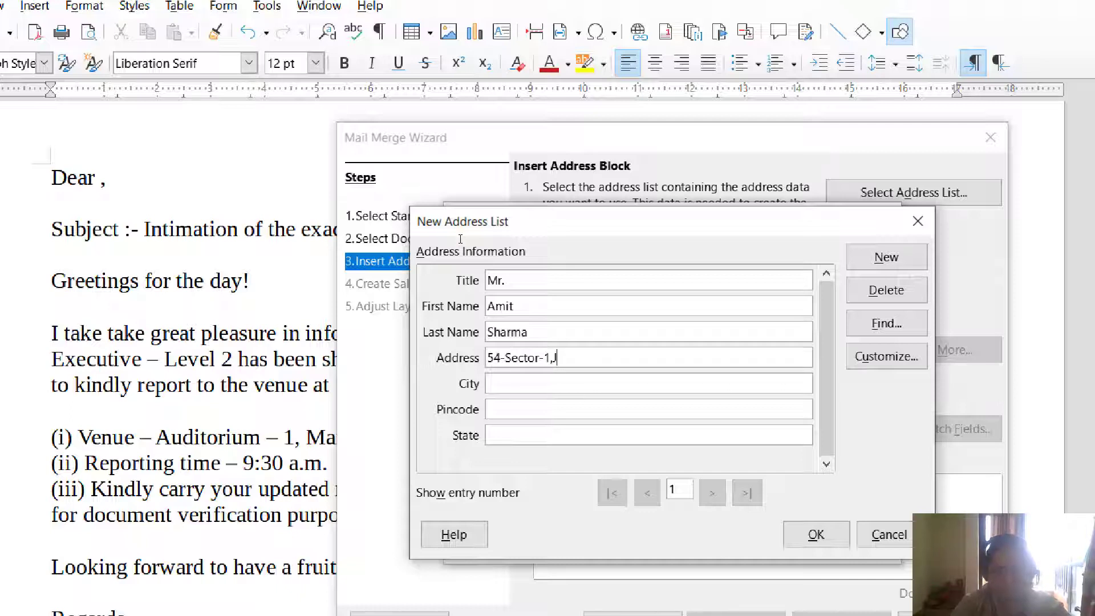
type("agtabh Nagar")
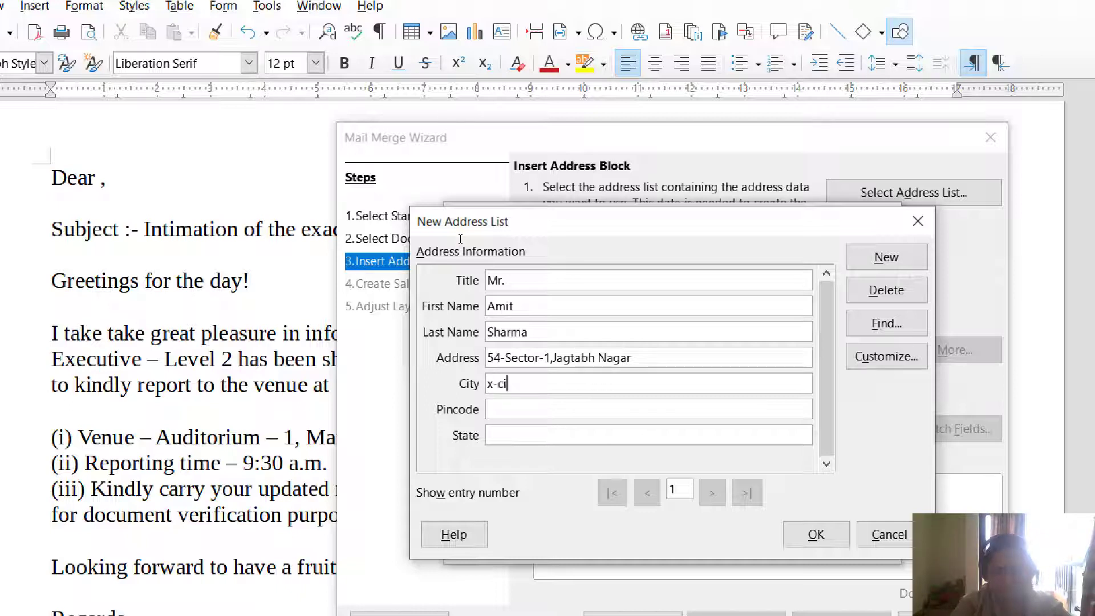
key("BackSpace")
type("X-city")
key("Tab")
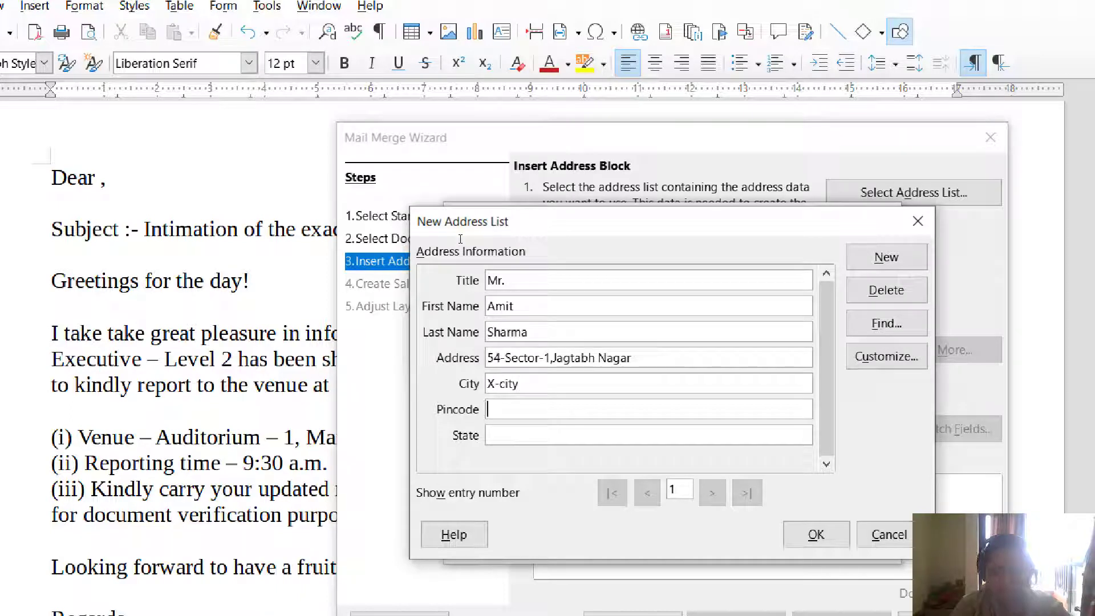
type("12345")
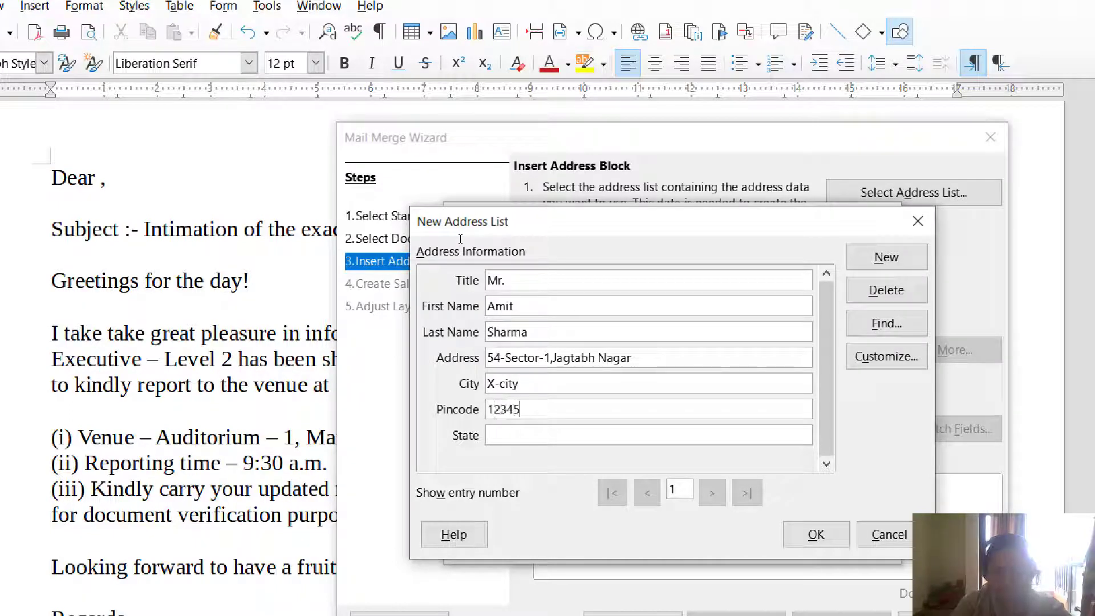
key("Tab")
key("BackSpace")
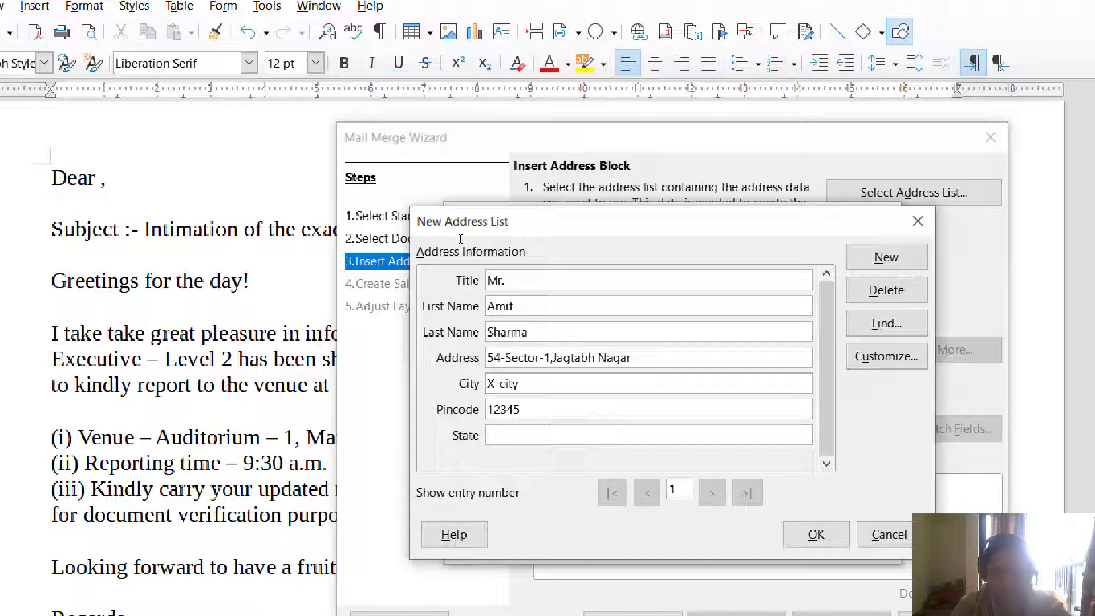
type("XY")
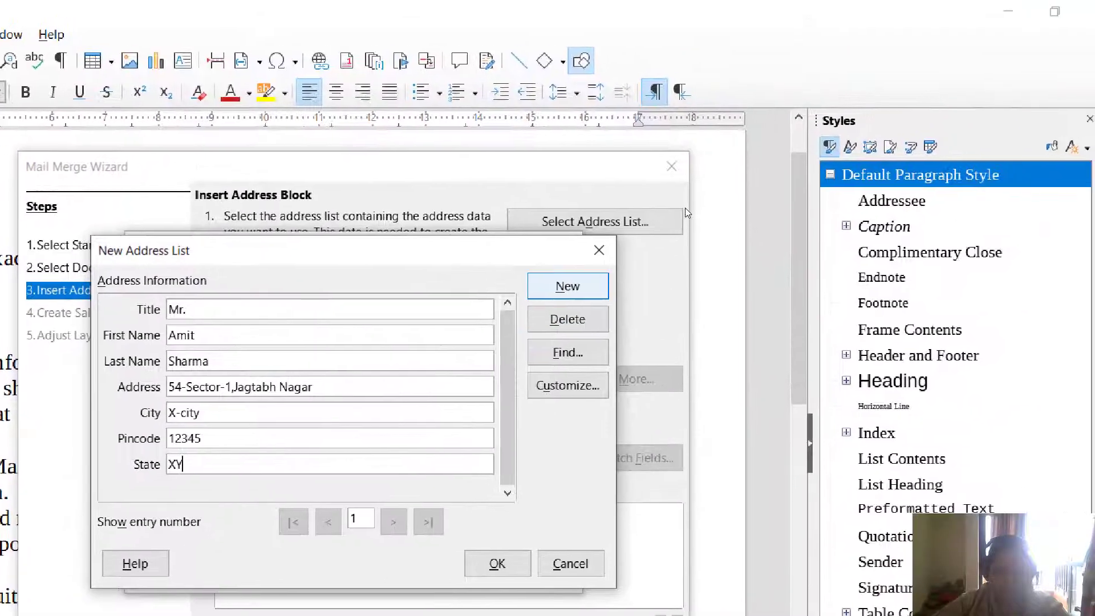
Add a second and a third entry to the address list, reviewing the first entry in between
left_click(593, 268)
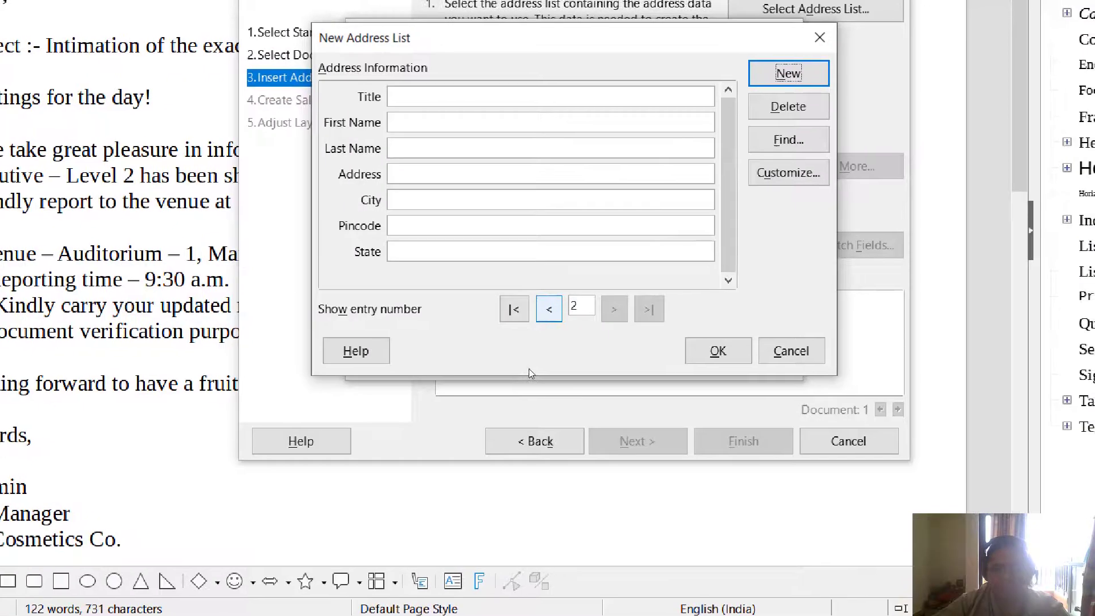
left_click(562, 308)
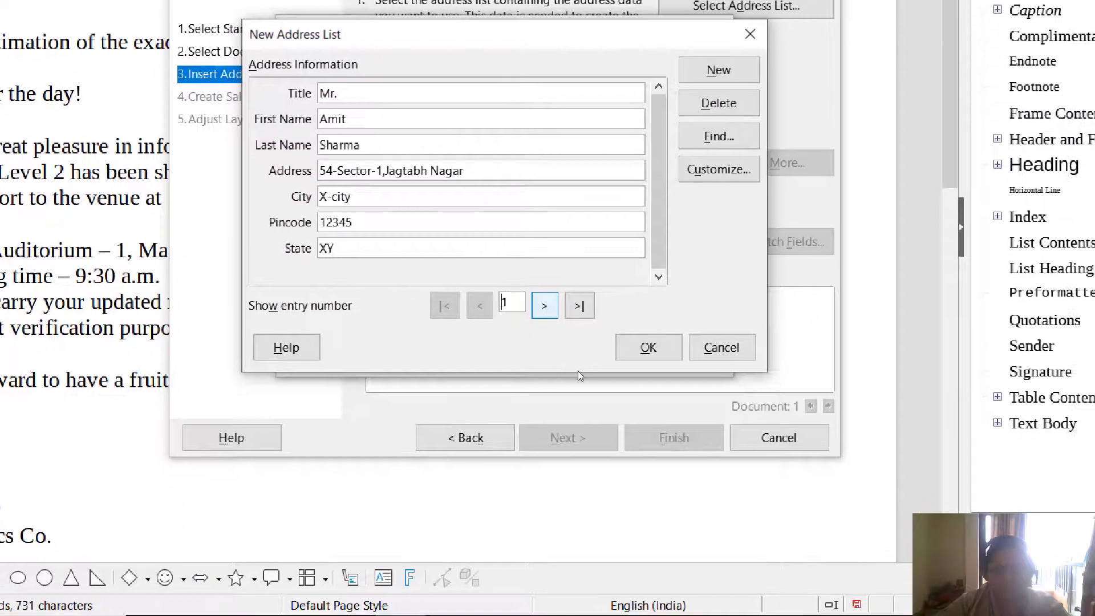
left_click(545, 306)
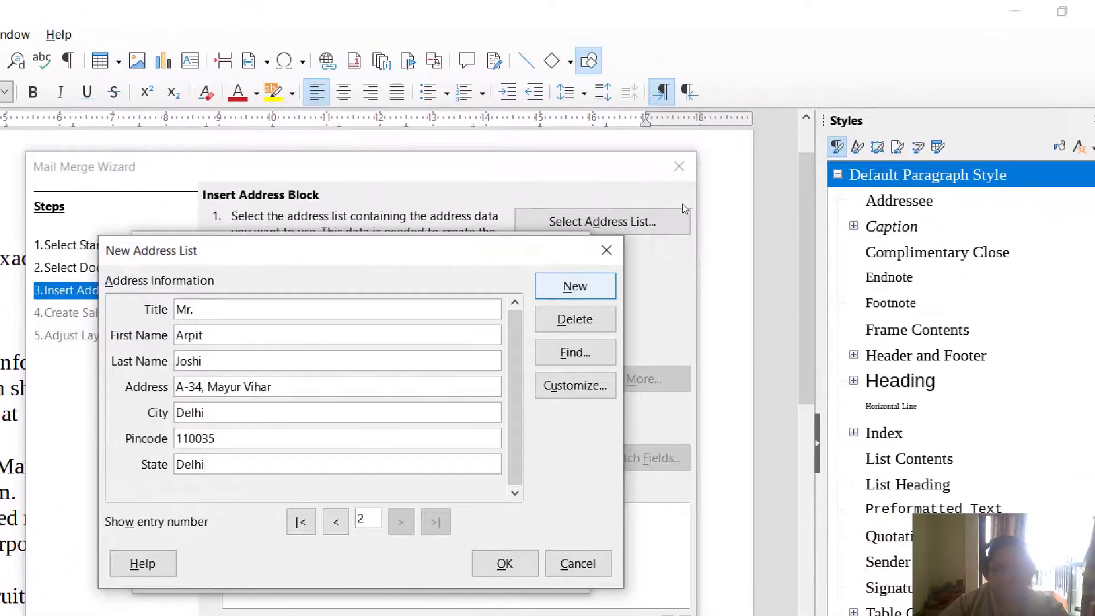
left_click(823, 101)
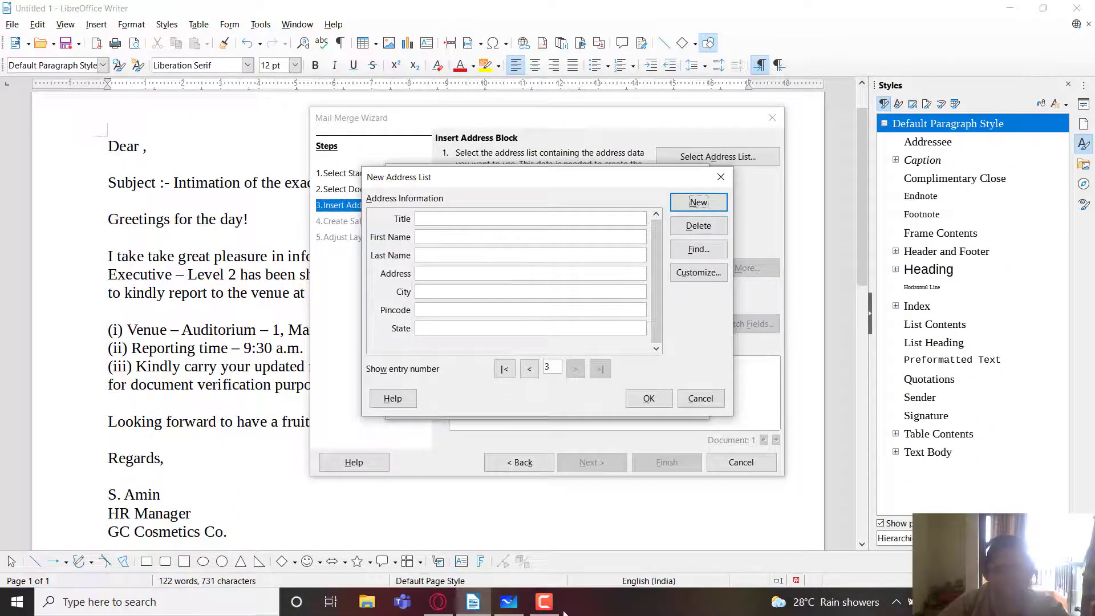
left_click(545, 601)
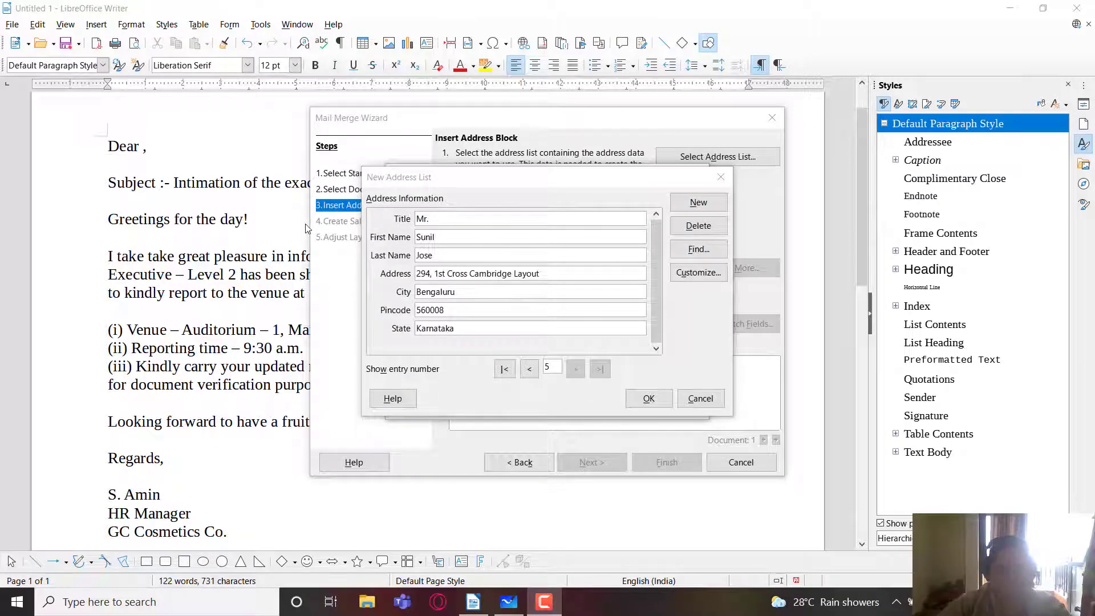
left_click(306, 224)
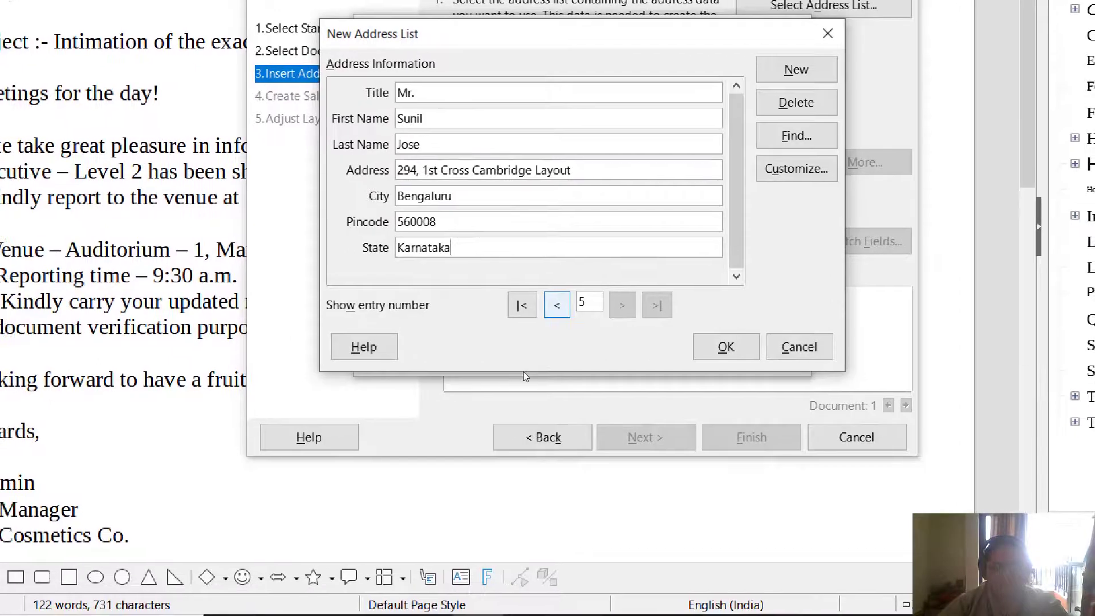
Go back through the address list entries from the fifth to the first to review them
left_click(554, 307)
key("space")
key("space")
key("space")
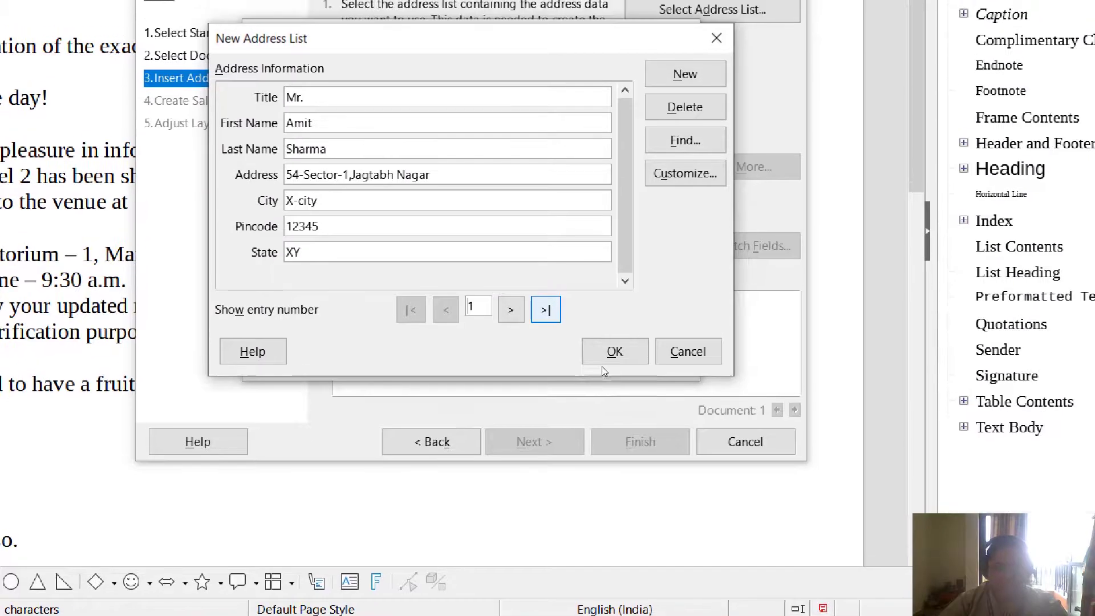
Check the last and first entries of the address list and go forward through all records to the fifth
left_click(546, 309)
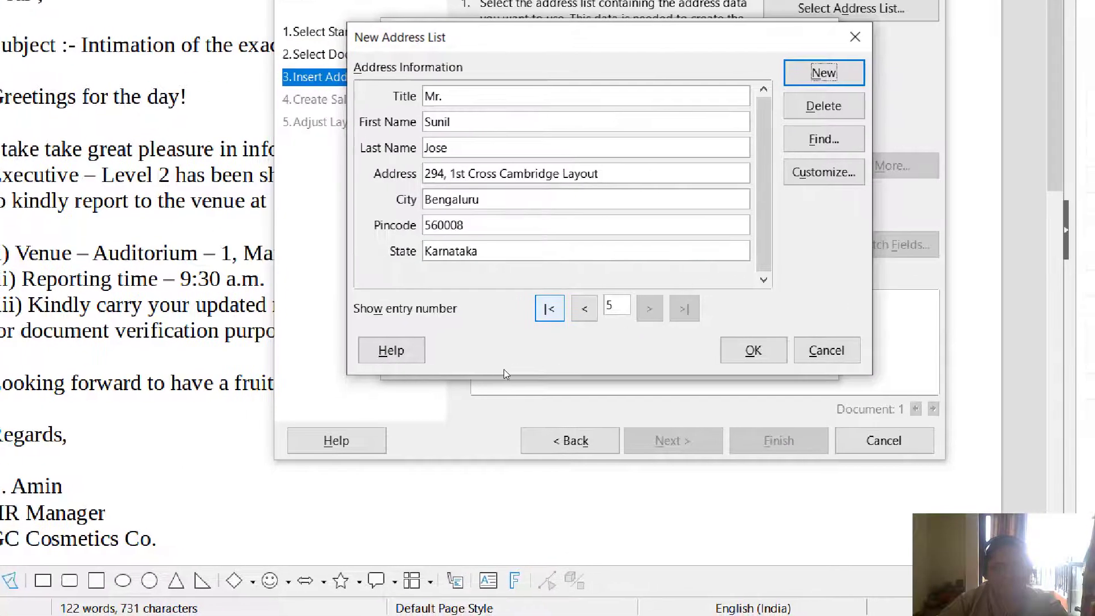
left_click(411, 307)
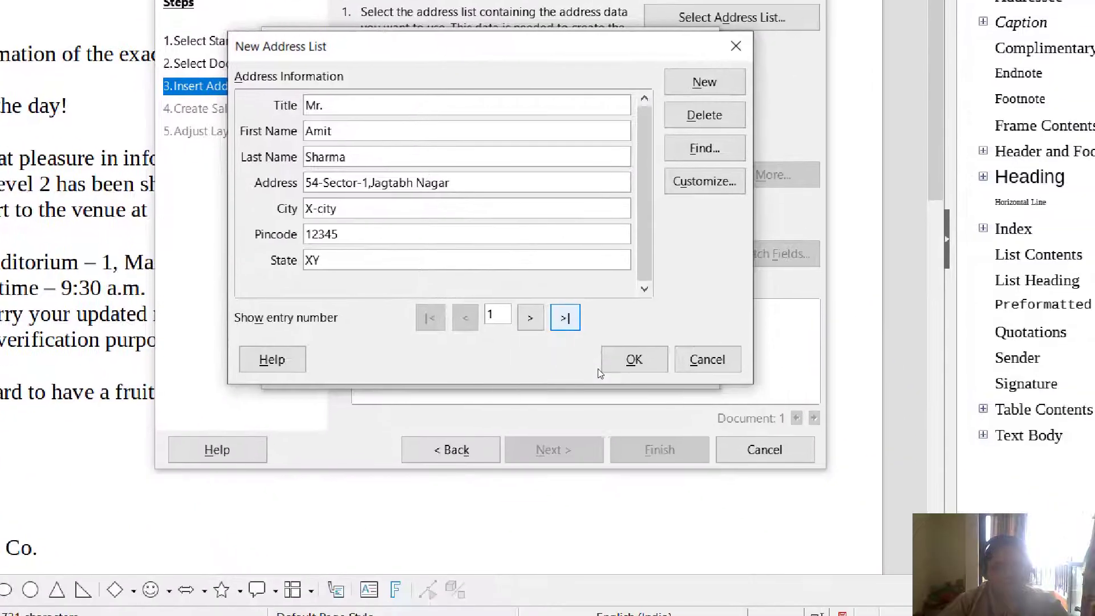
key("space")
key("space")
key("space")
key("space")
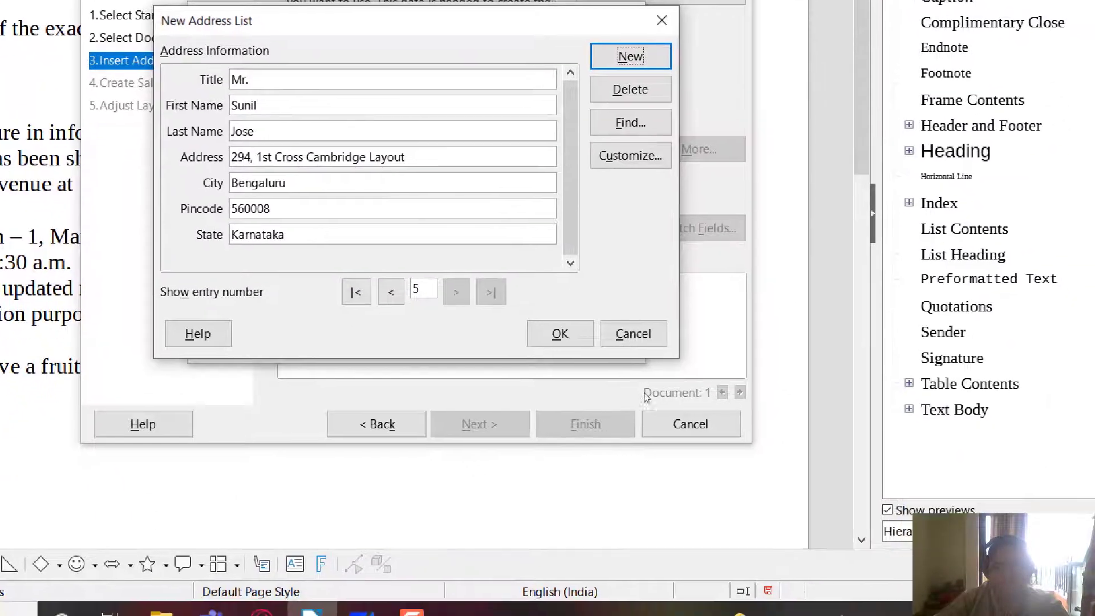
Accept the new address list and save it as MailingList in the database folder
left_click(560, 334)
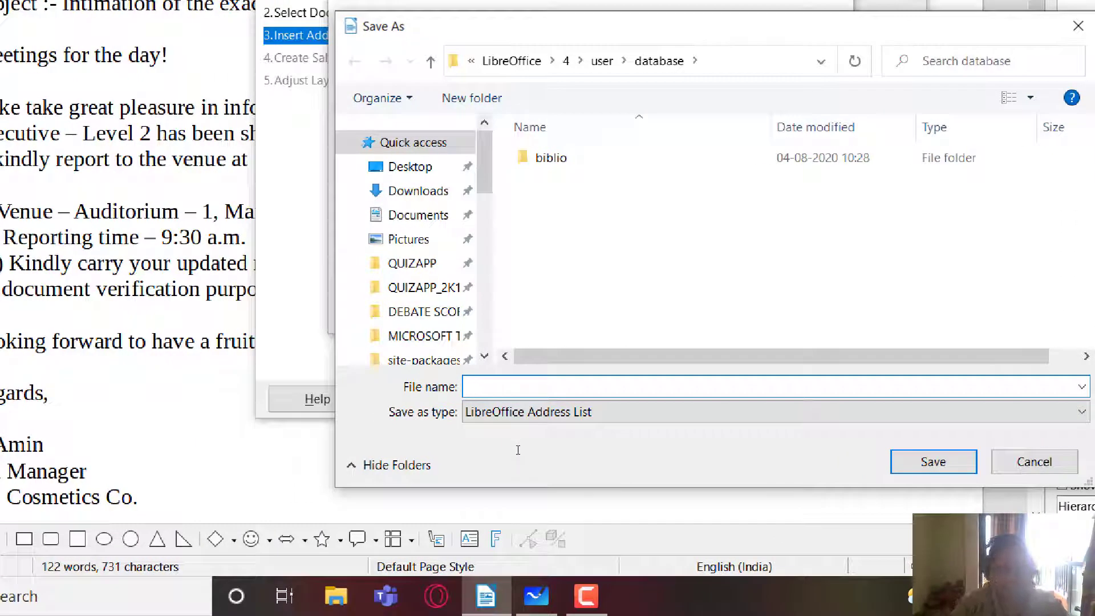
type("MailingL")
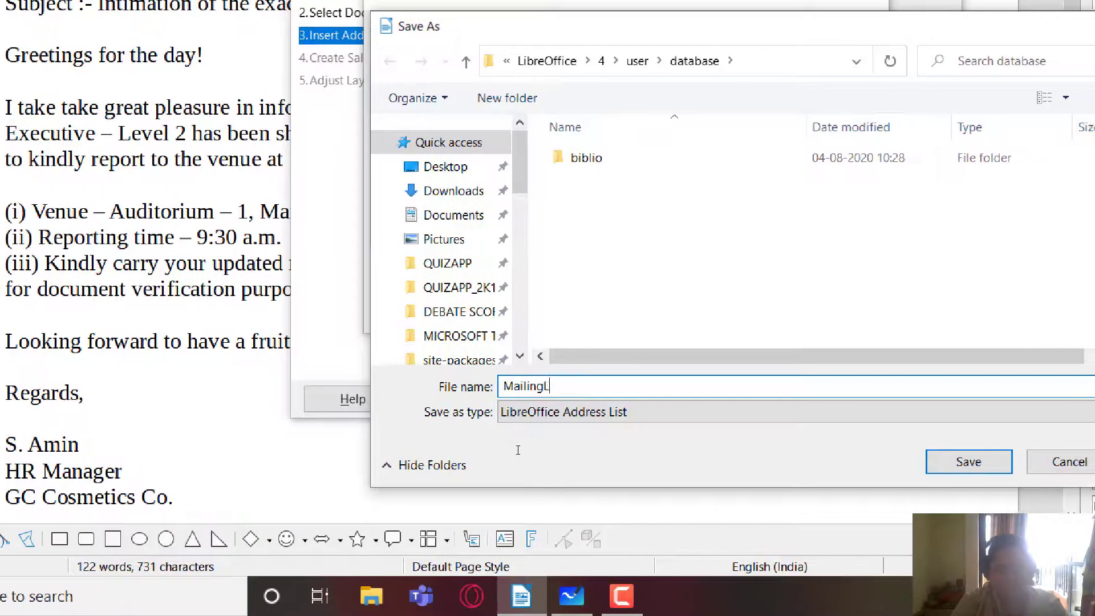
type("ist")
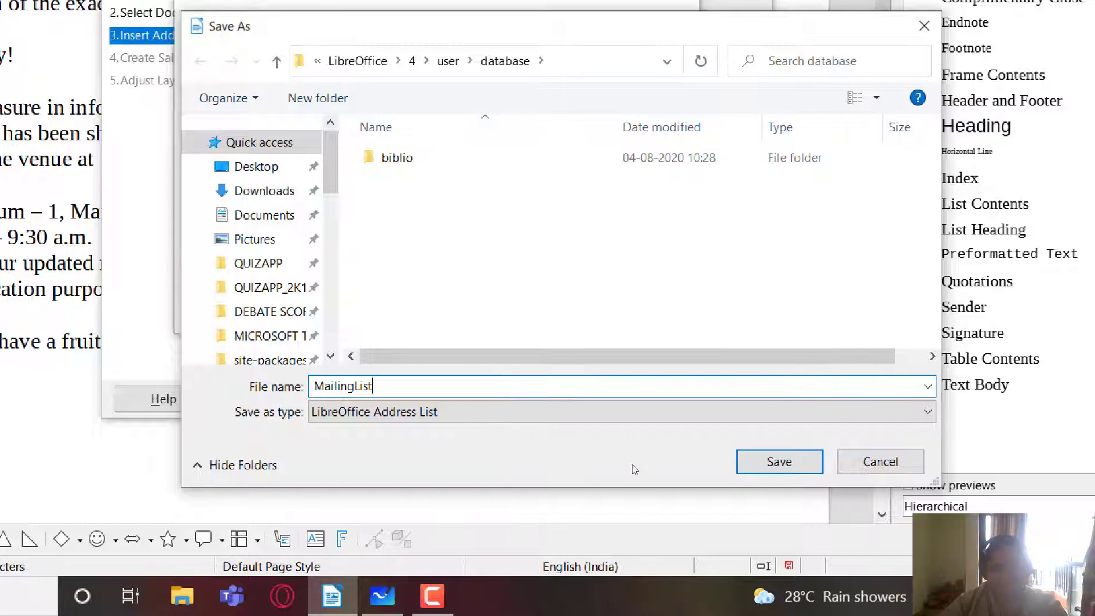
left_click(786, 461)
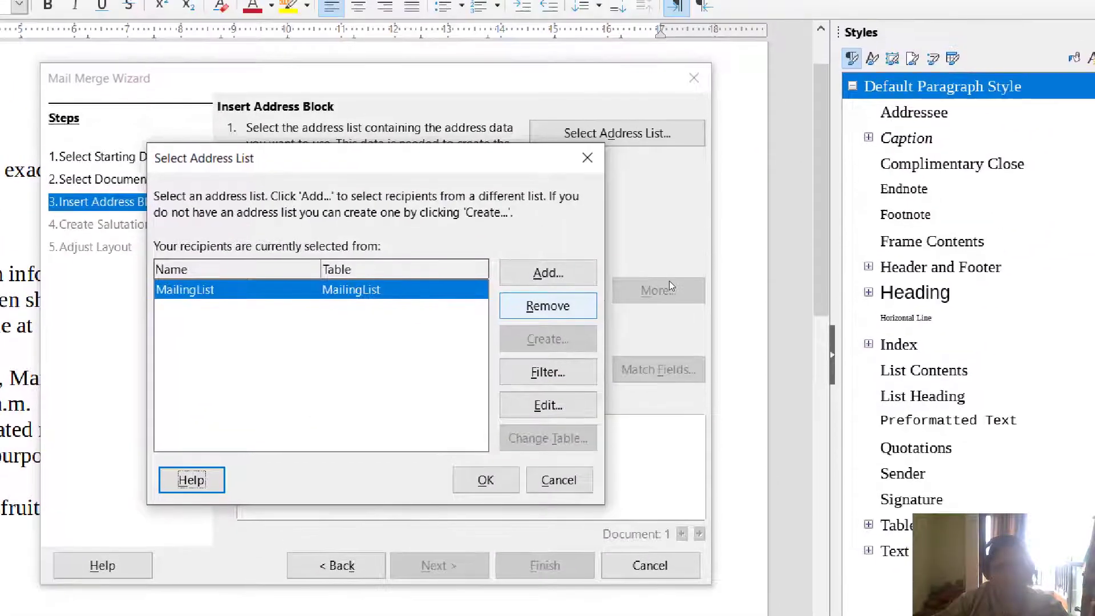
Remove the MailingList data source from the recipient sources and add MailingList0 from the Documents folder instead
left_click(548, 307)
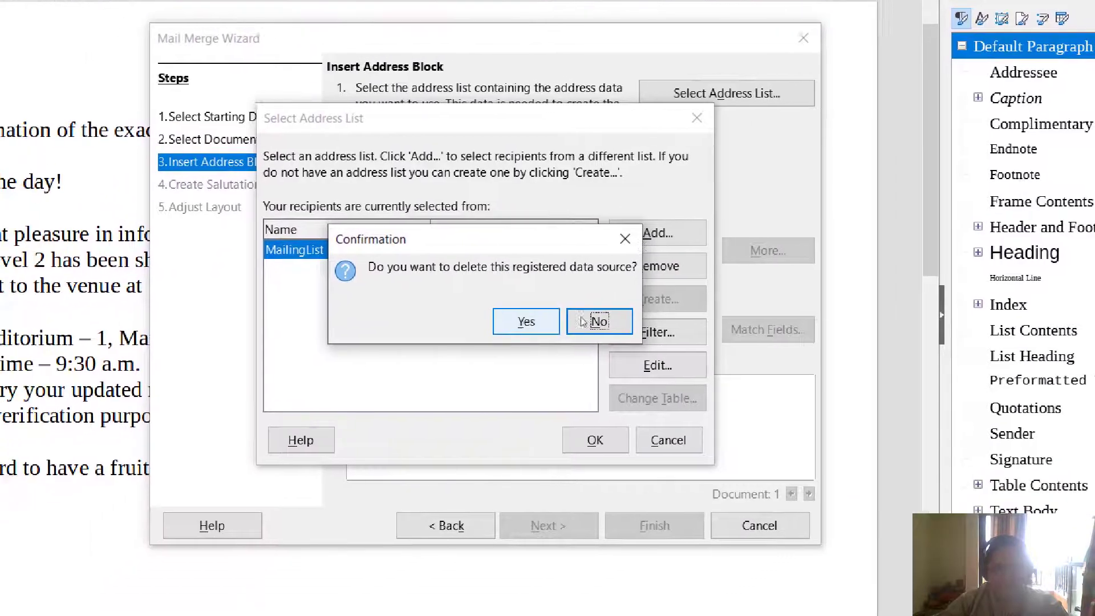
left_click(531, 322)
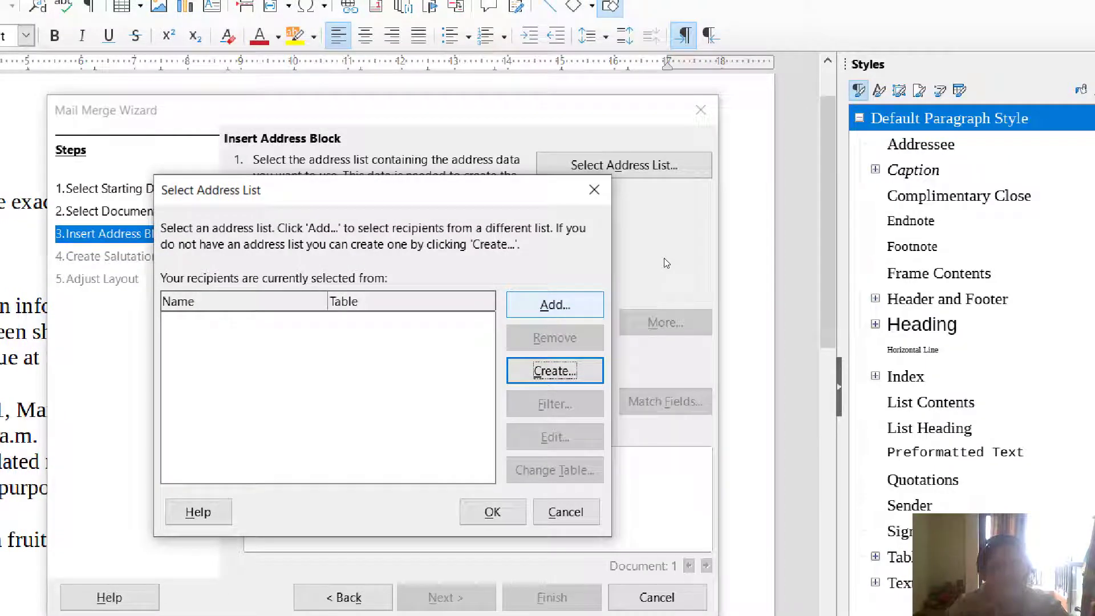
left_click(555, 305)
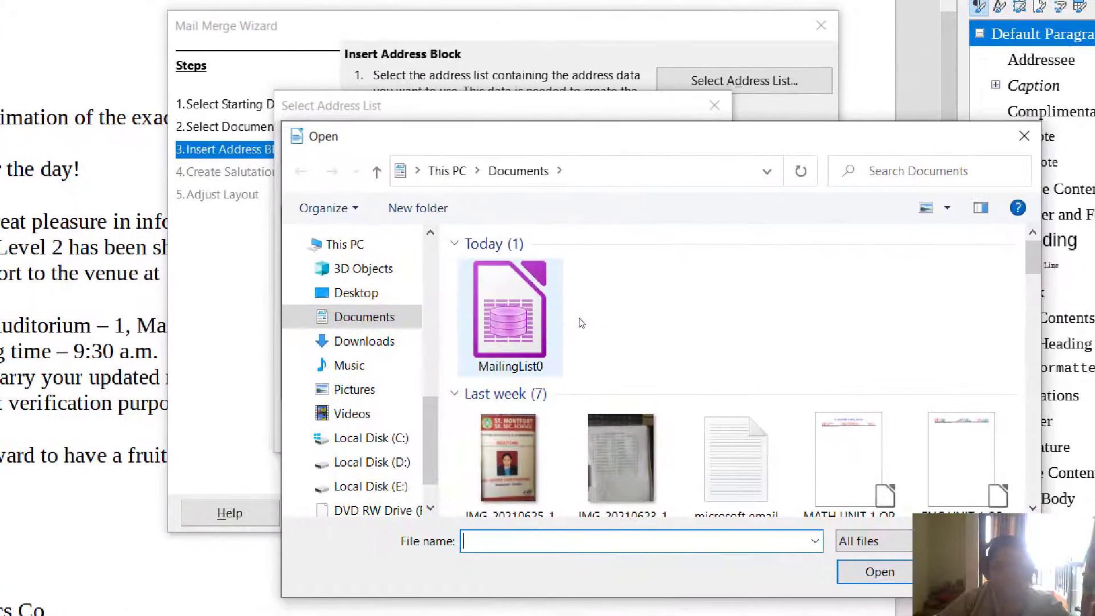
left_click(561, 323)
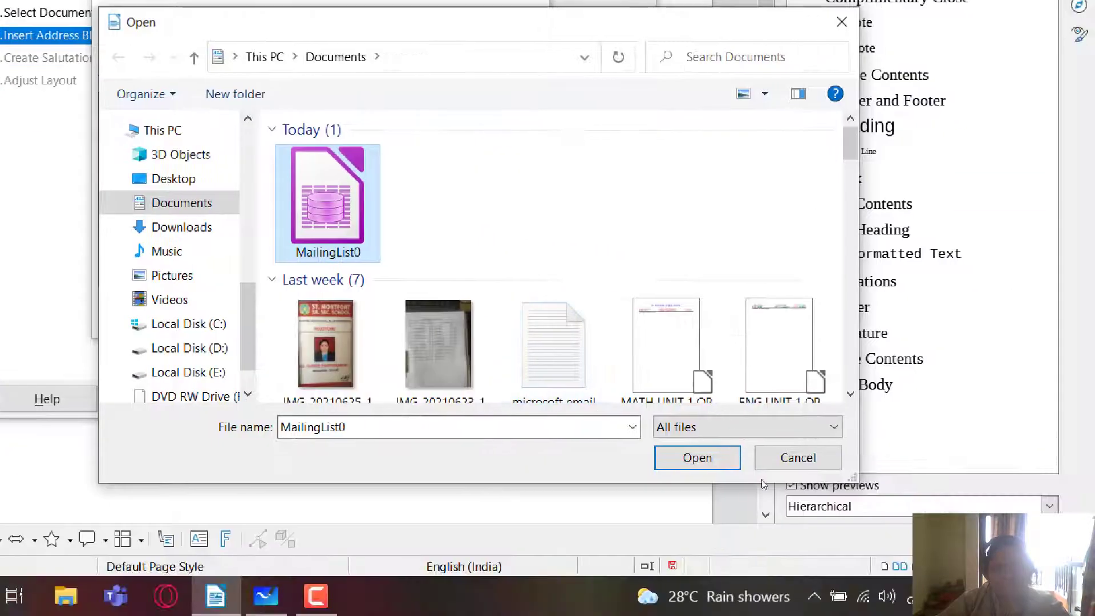
left_click(697, 458)
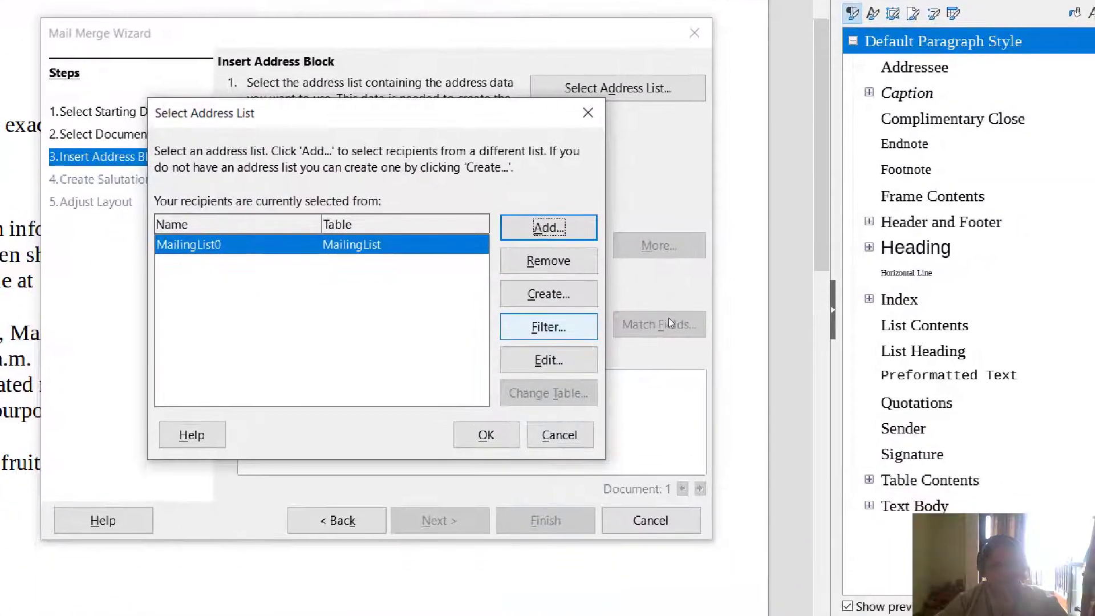
Open the MailingList0 address list for editing, review its entries up to the fifth and leave without changes
left_click(548, 312)
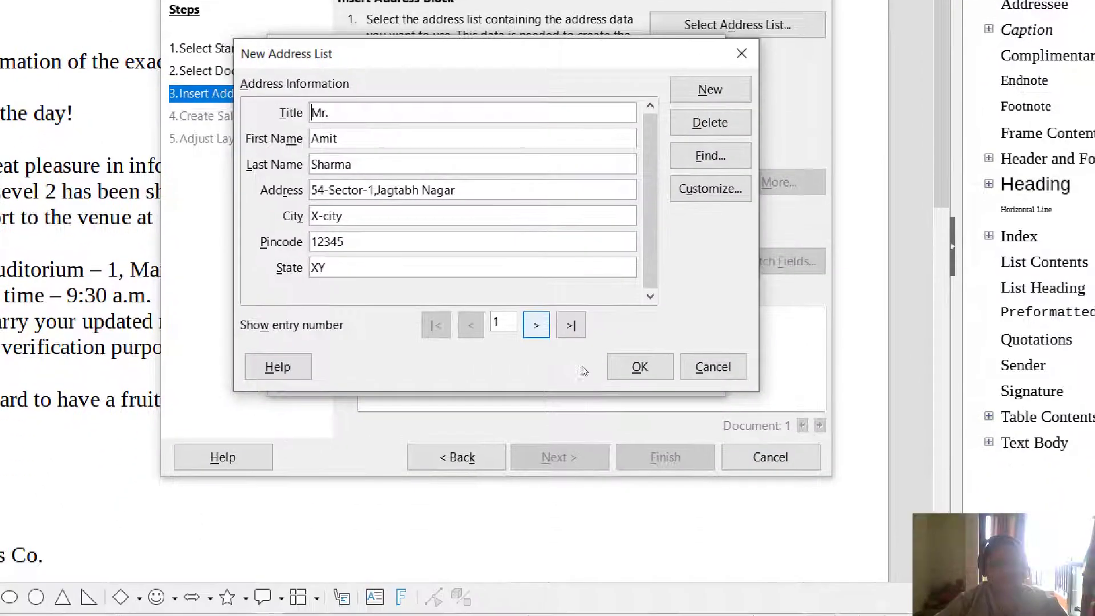
left_click(539, 313)
left_click(542, 309)
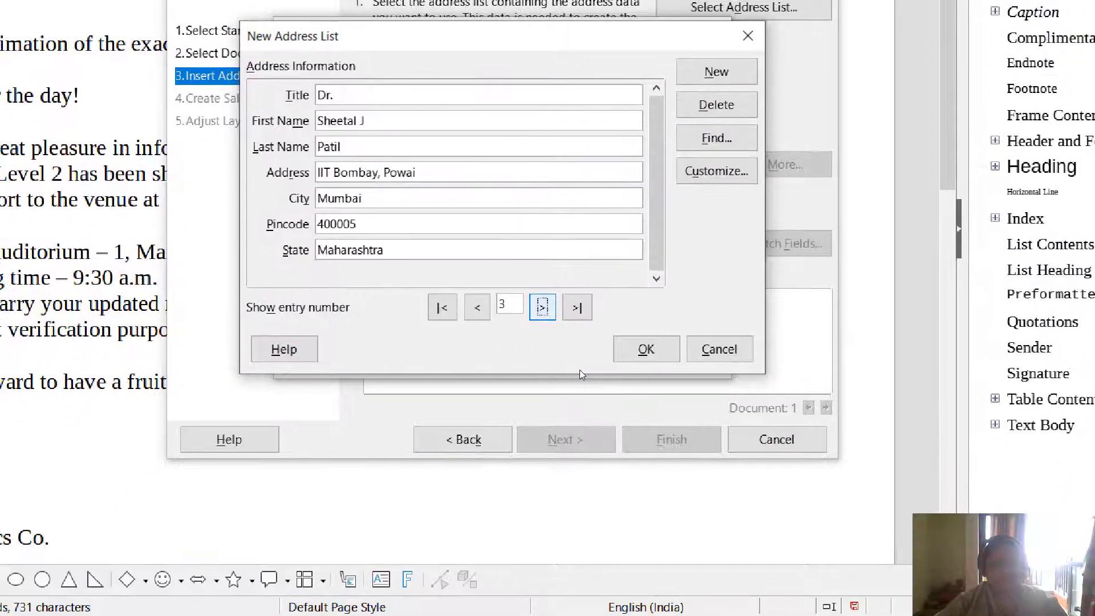
left_click(542, 309)
left_click(542, 309)
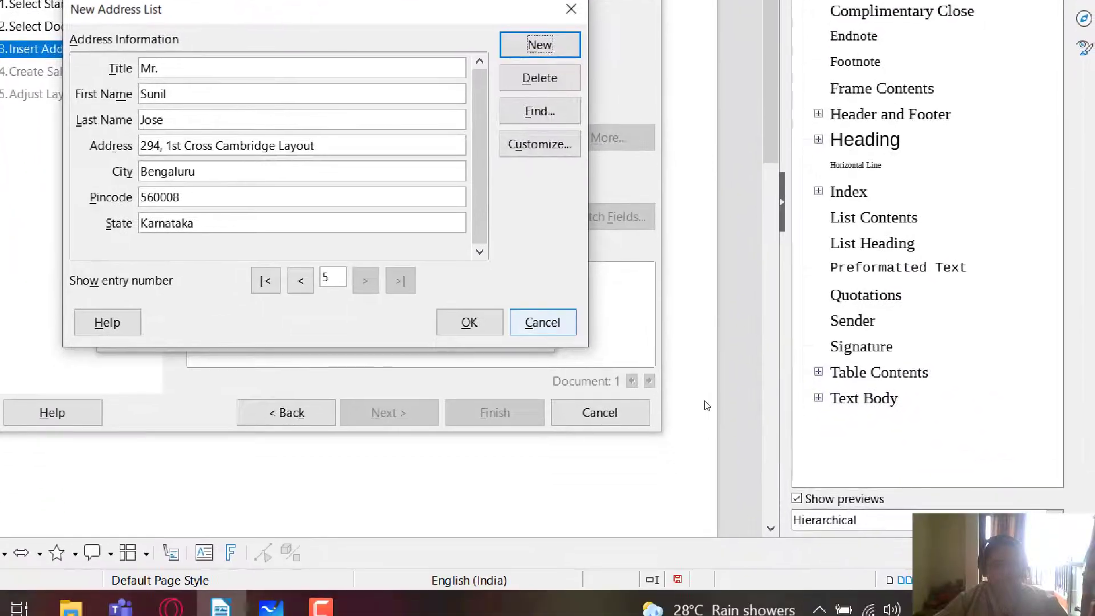
left_click(542, 322)
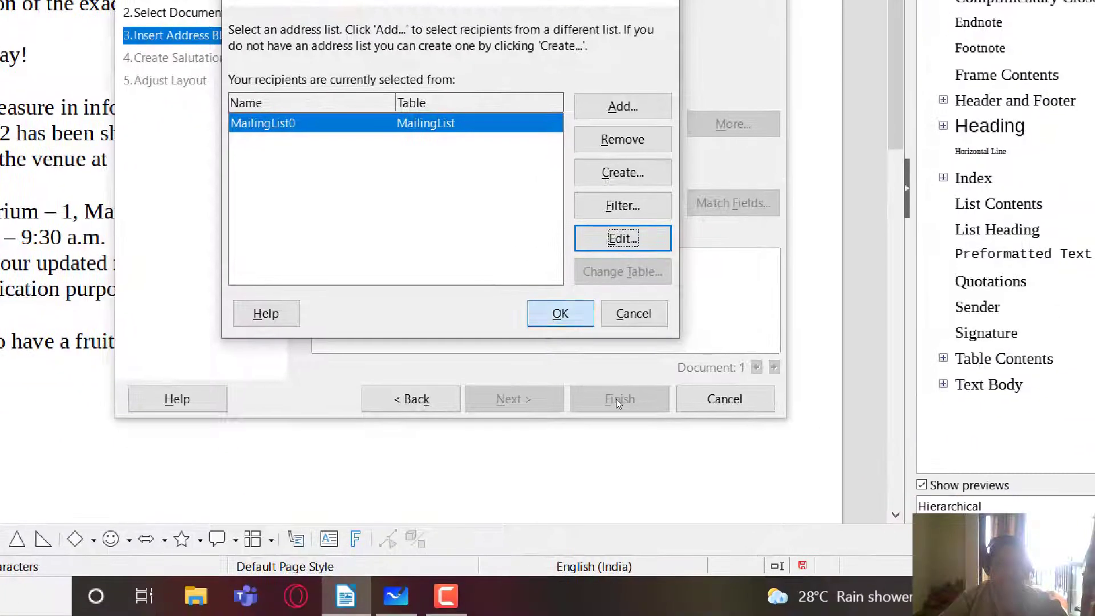
Accept MailingList0 as the address list and finish the wizard with the address block and the salutation both turned off
left_click(628, 432)
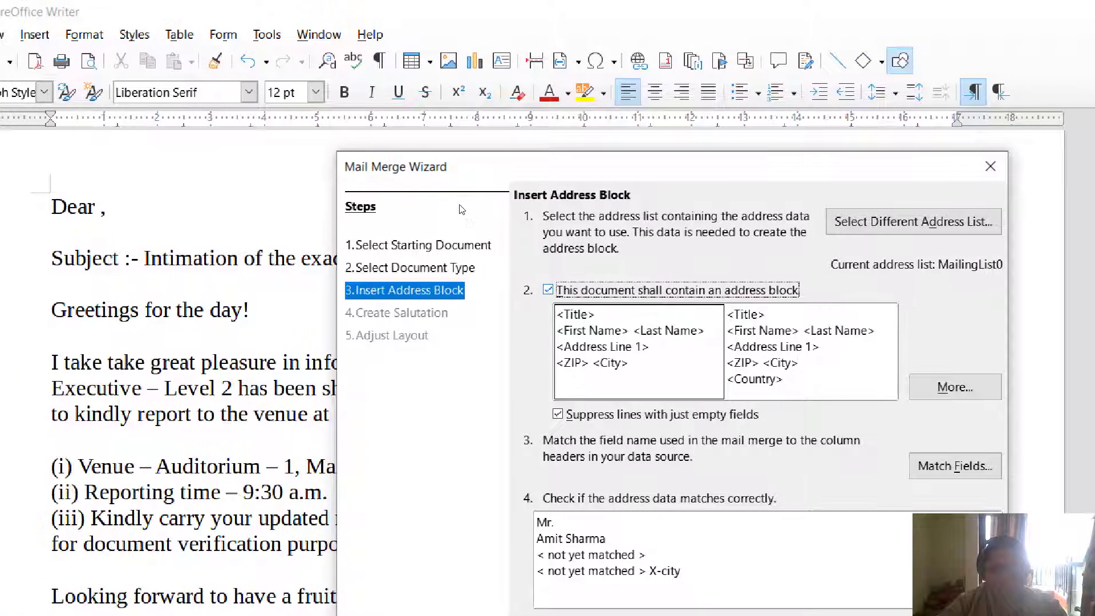
left_click(547, 290)
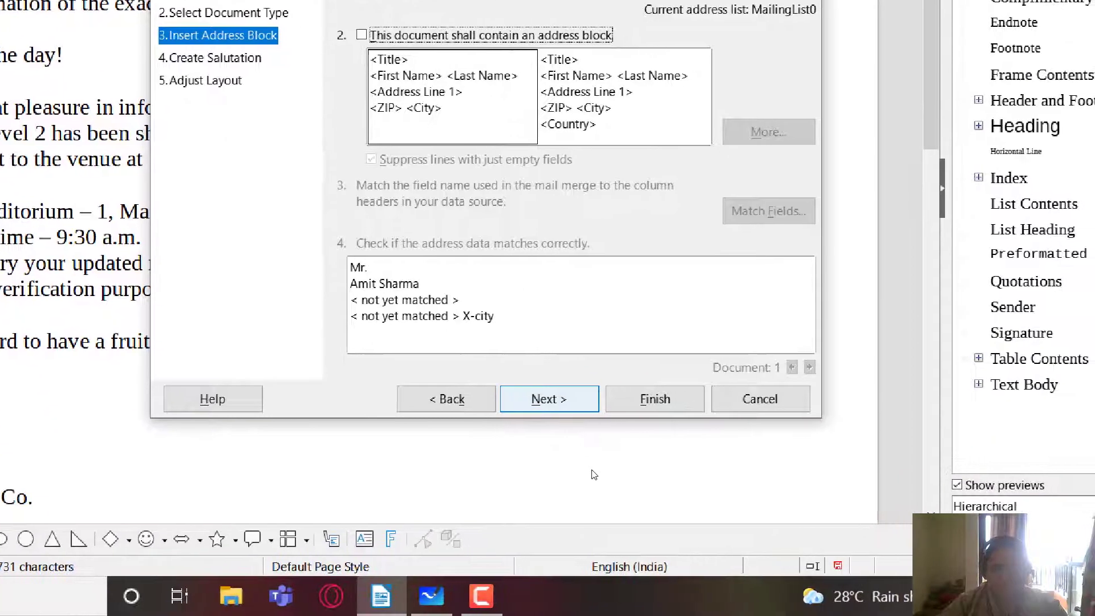
key("Return")
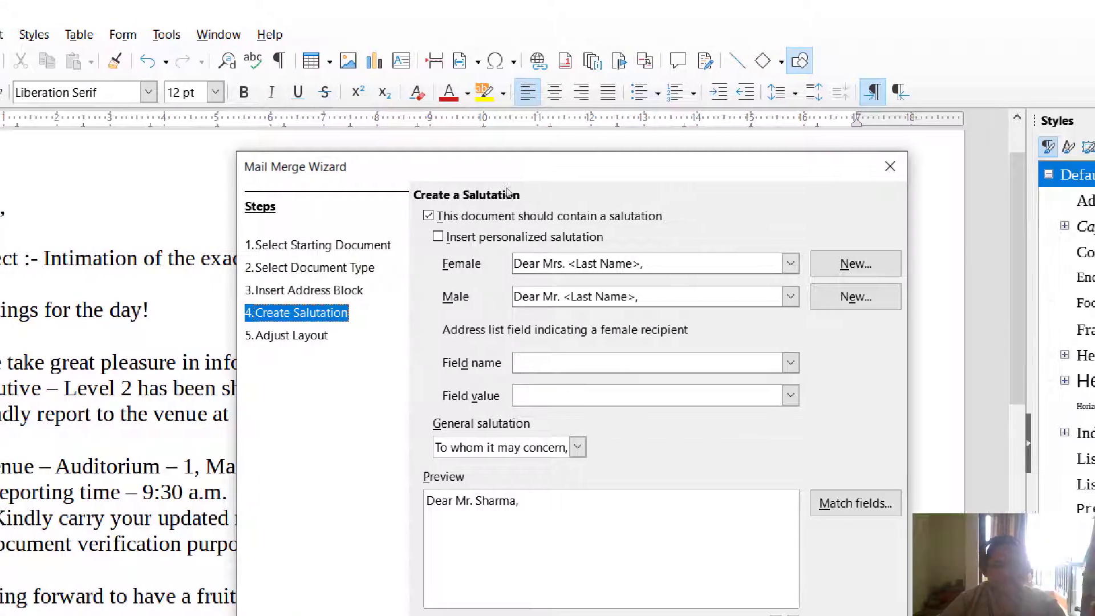
left_click(550, 216)
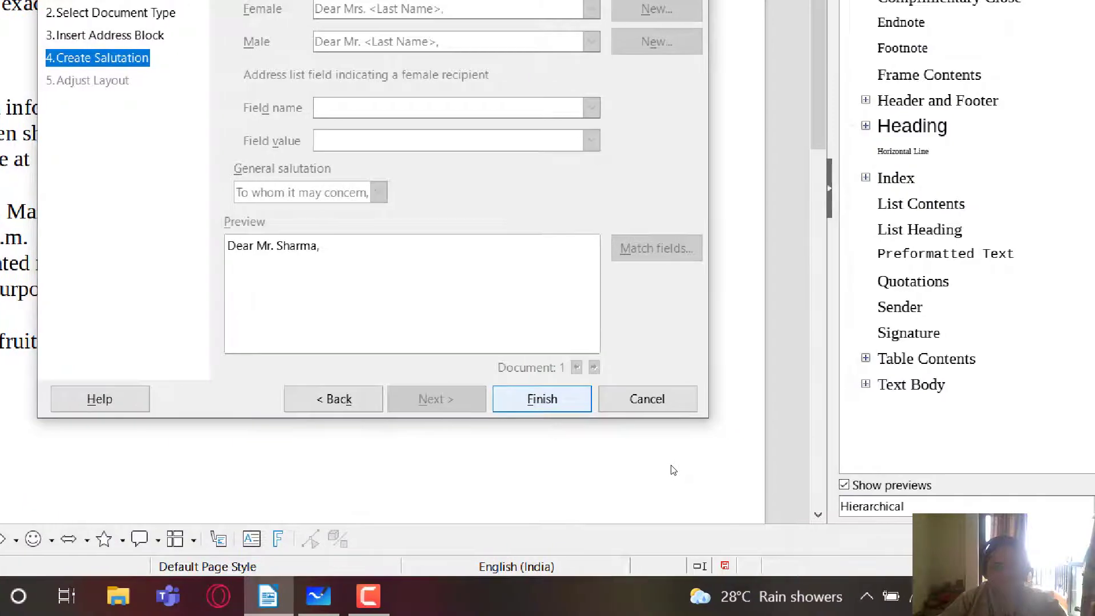
left_click(721, 404)
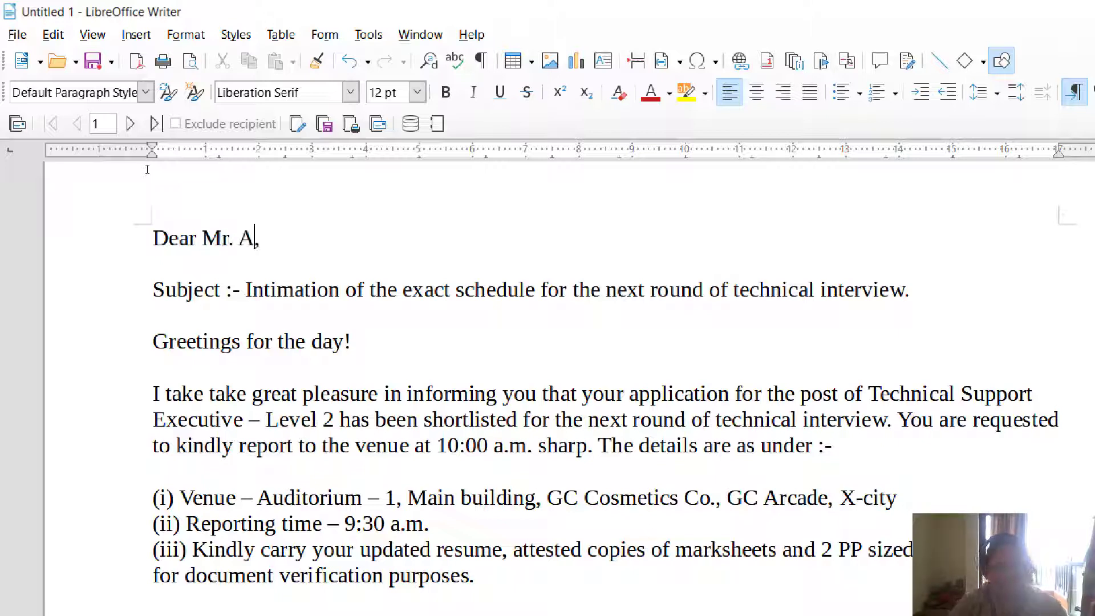
type("mit Joshi")
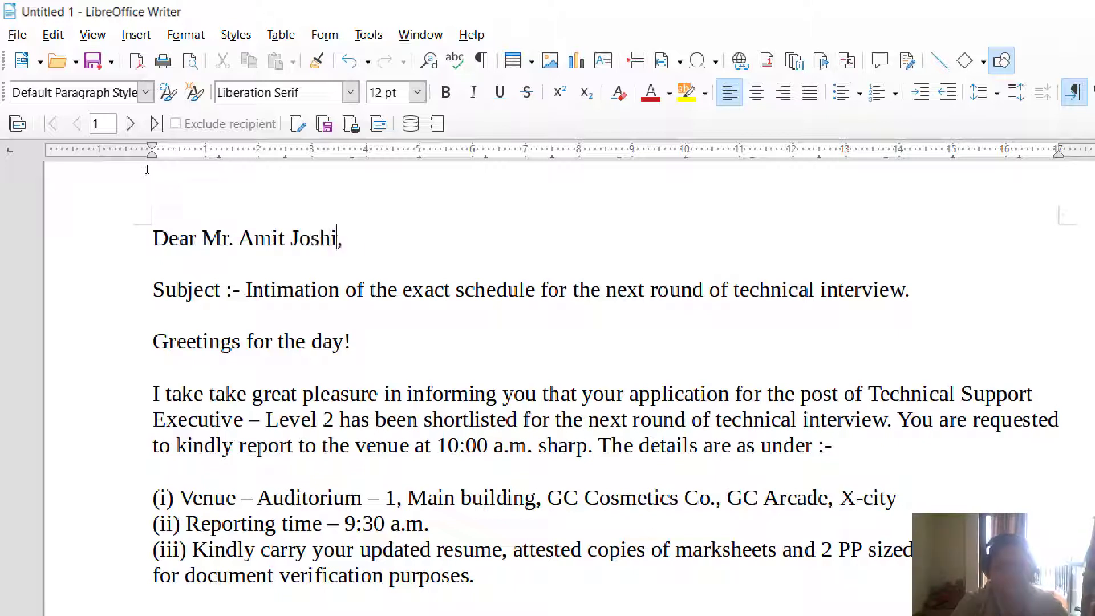
key("BackSpace")
key("BackSpace")
key("BackSpace")
key("BackSpace")
key("BackSpace")
key("BackSpace")
key("BackSpace")
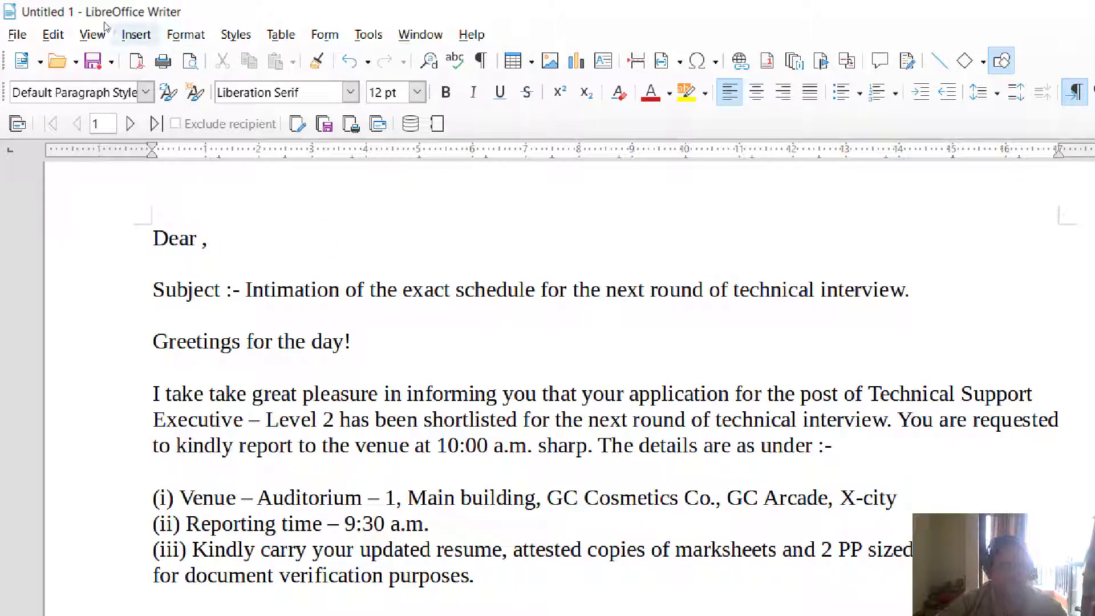
Insert the Title mail merge field from the MailingList0 database after "Dear" in the letter's greeting
left_click(133, 32)
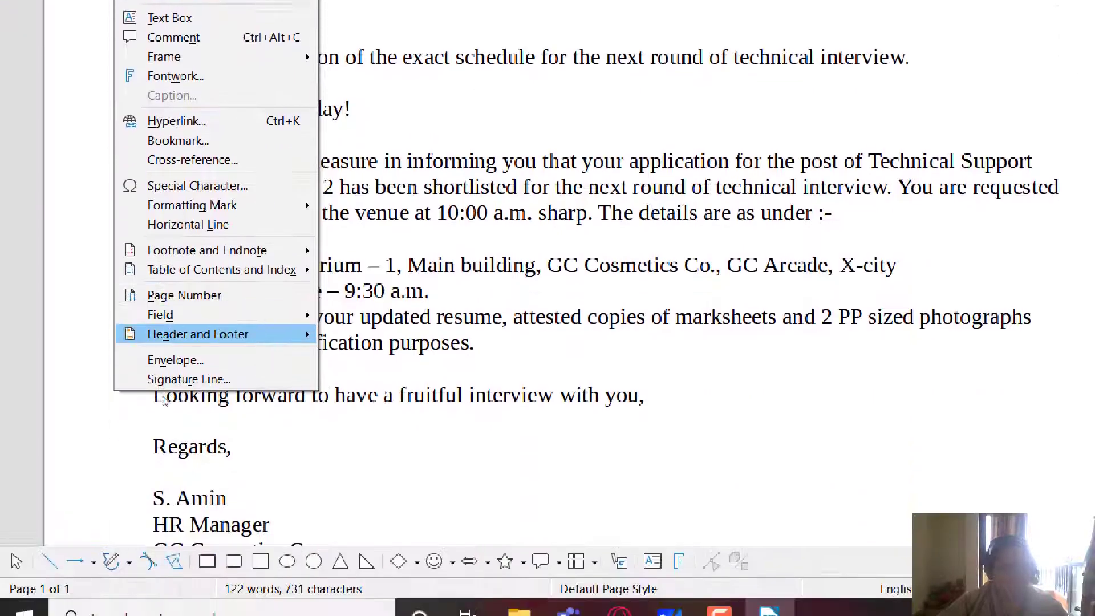
mouse_move(160, 312)
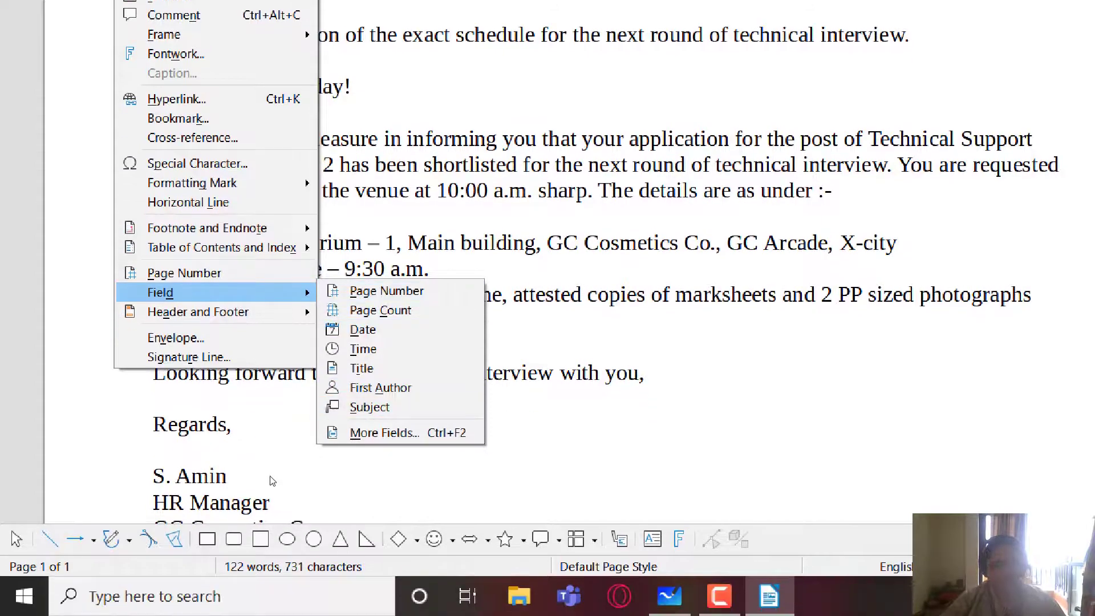
left_click(384, 432)
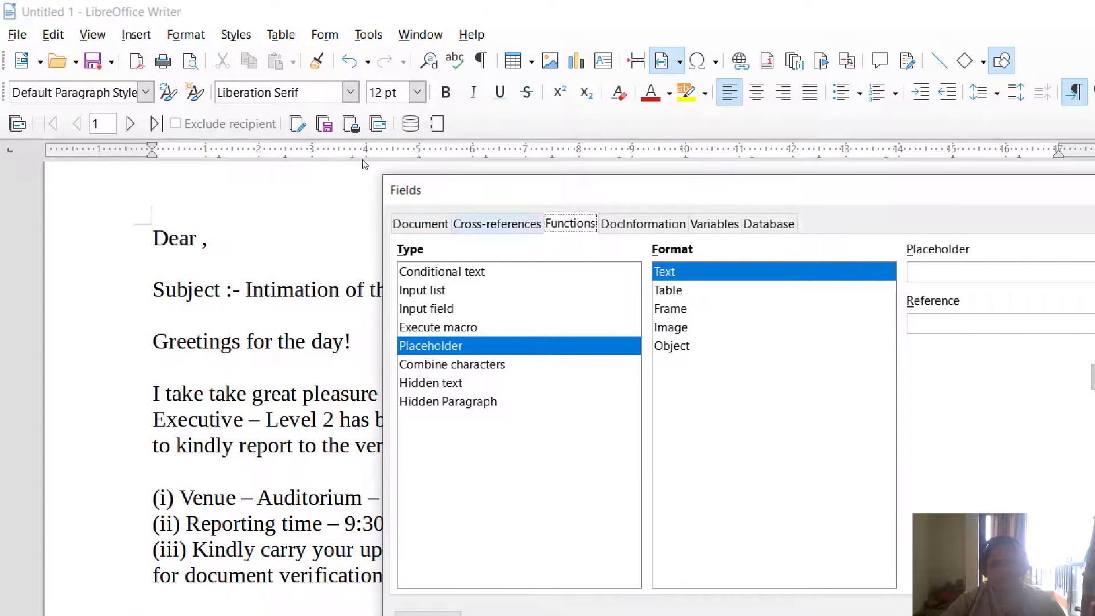
left_click(420, 224)
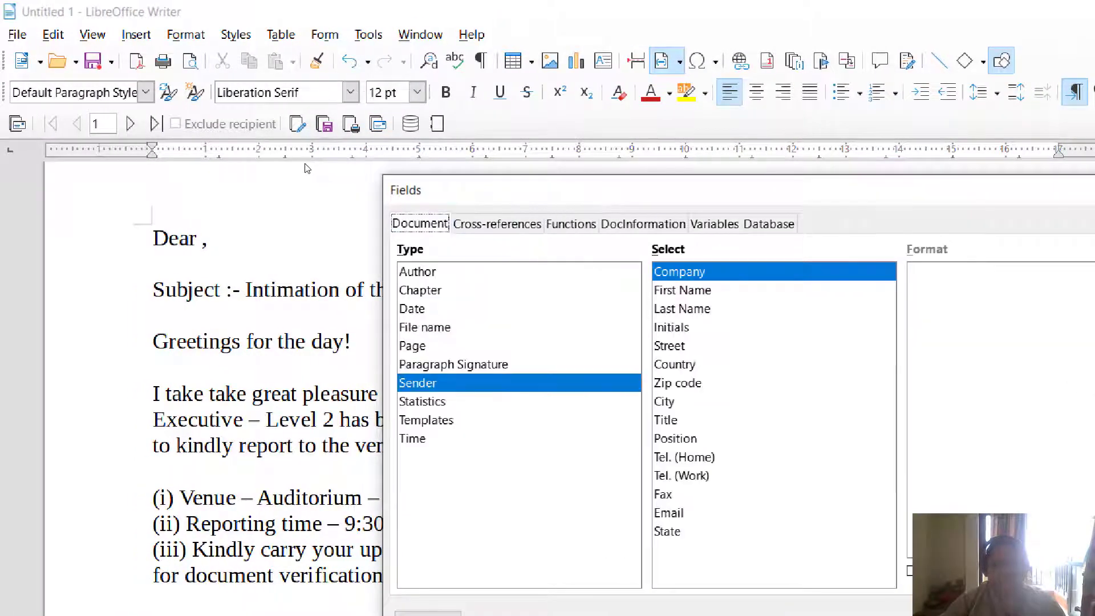
left_click(571, 224)
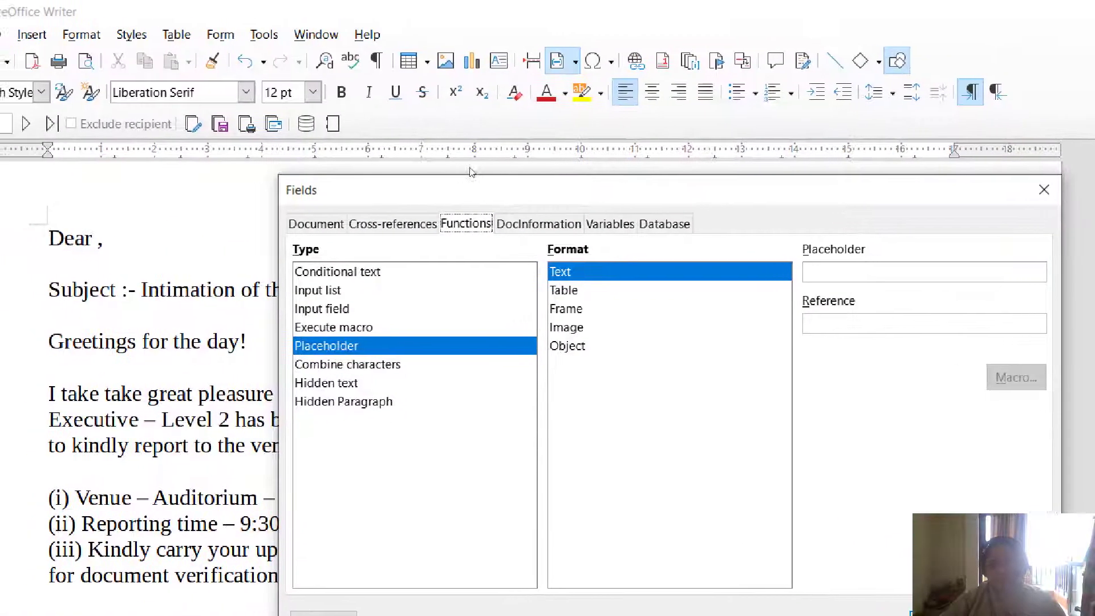
left_click(605, 224)
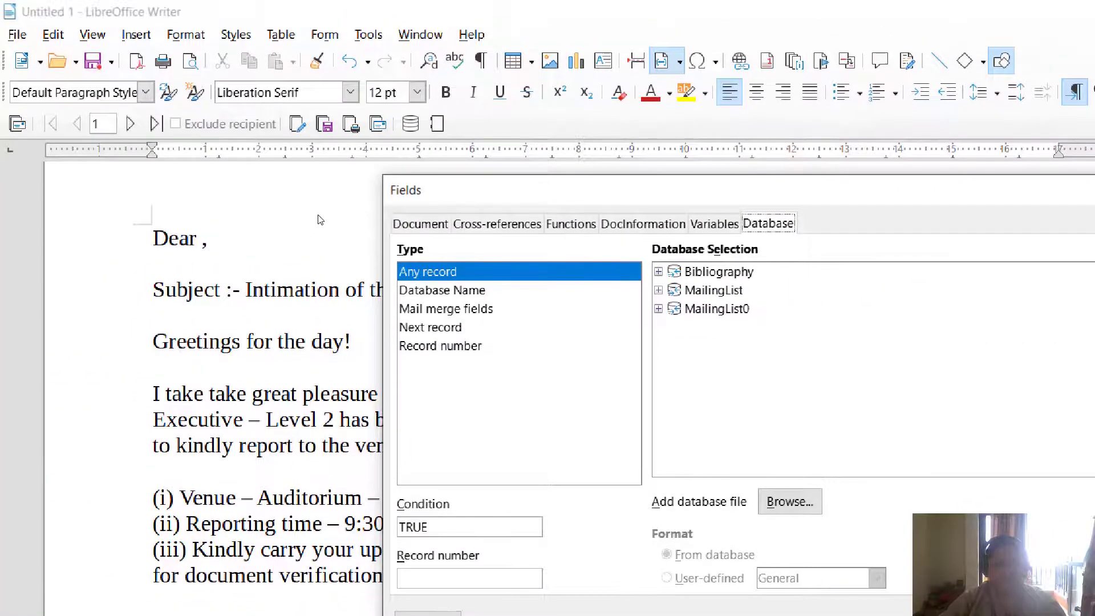
key("Down")
key("Down")
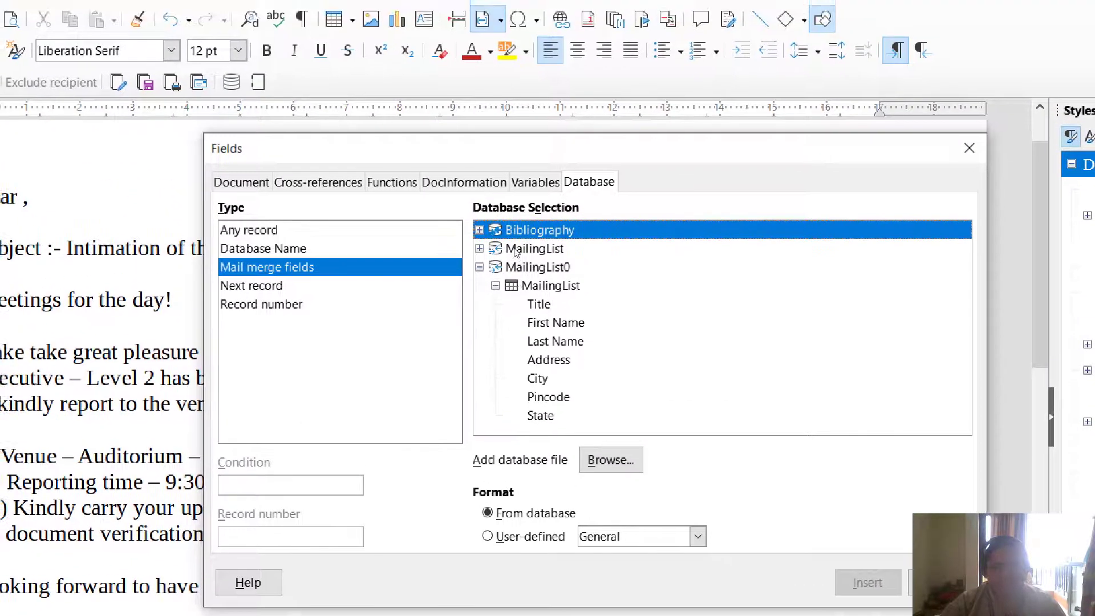
left_click(539, 303)
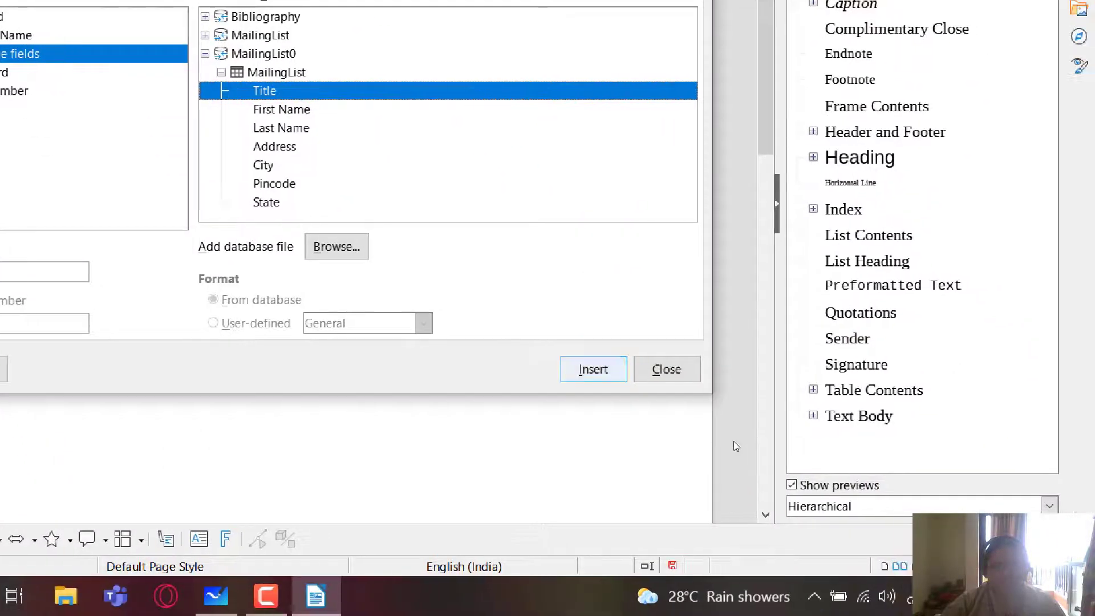
left_click(593, 369)
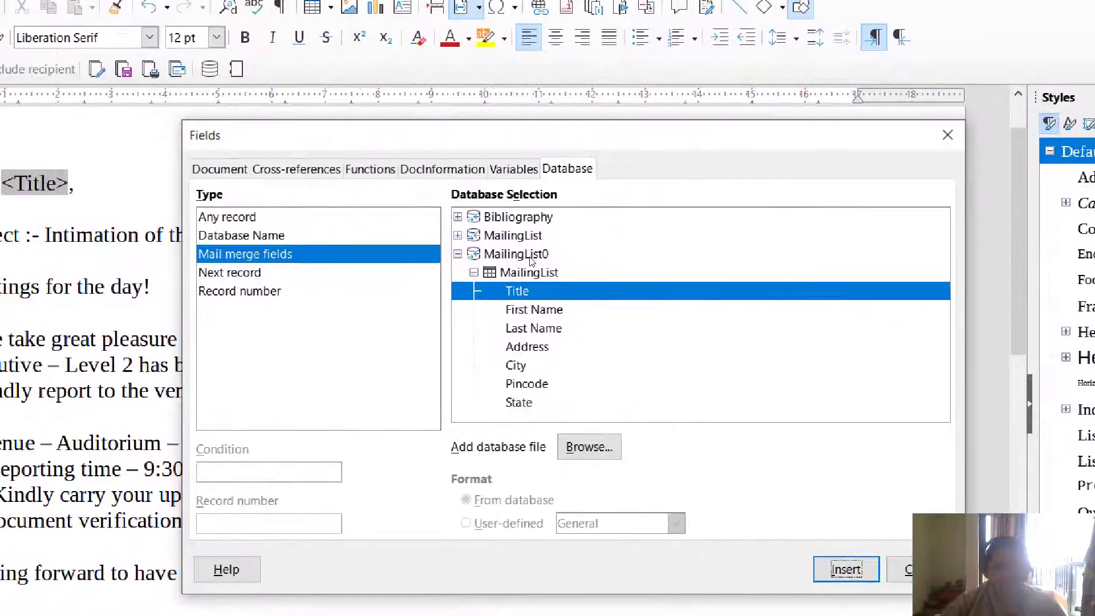
Insert the First Name and Last Name mail merge fields after the Title field in the greeting
left_click(734, 364)
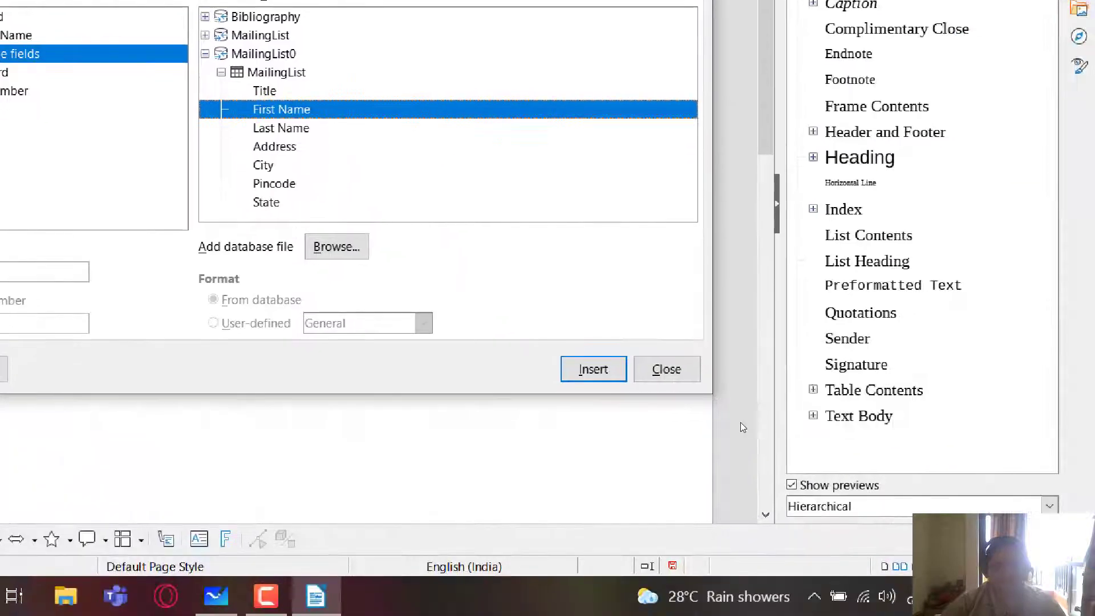
left_click(728, 473)
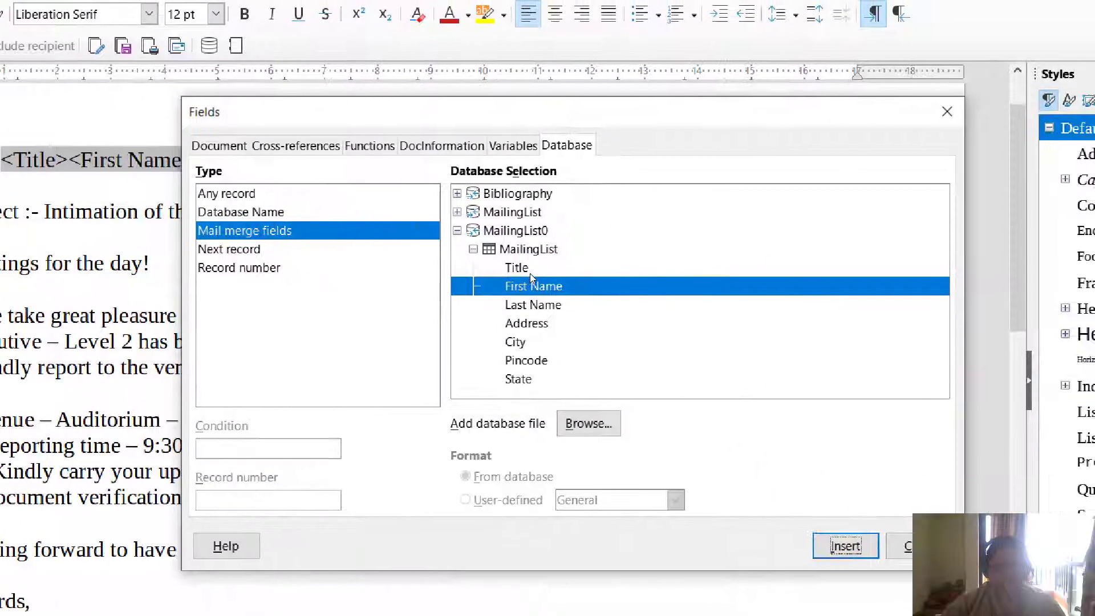
left_click(735, 382)
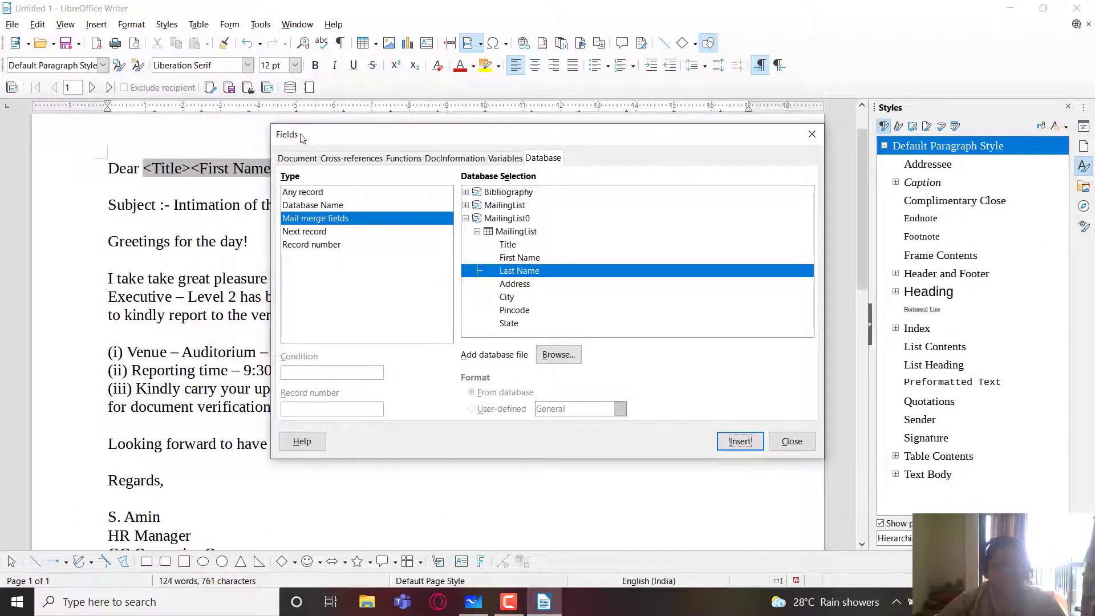
Insert the Address mail merge field on a new line below the greeting and follow it with a comma
left_click_drag(306, 139, 506, 165)
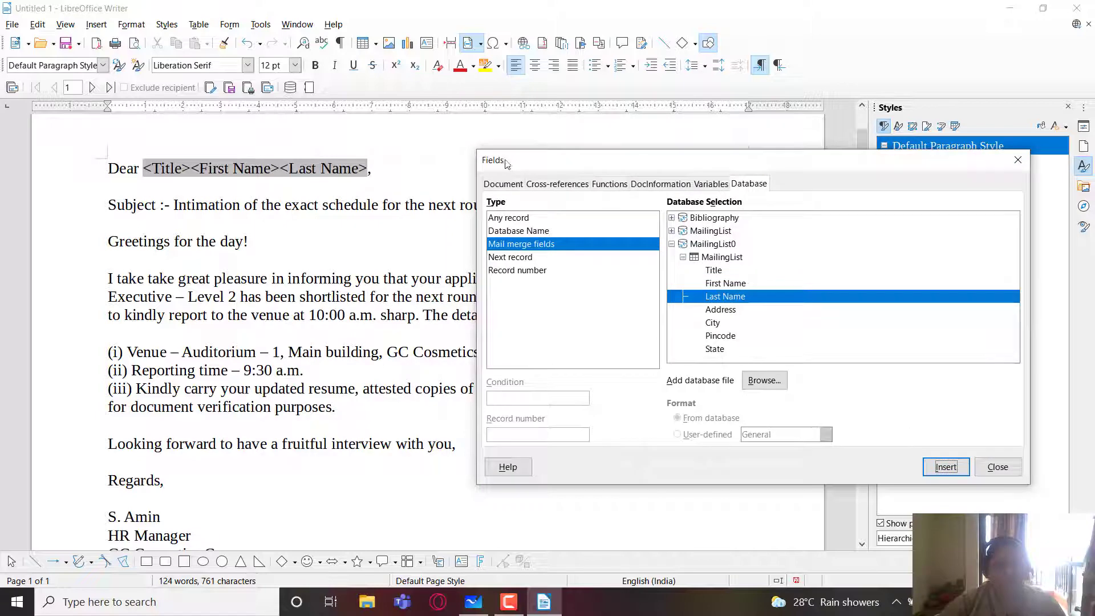
left_click(195, 167)
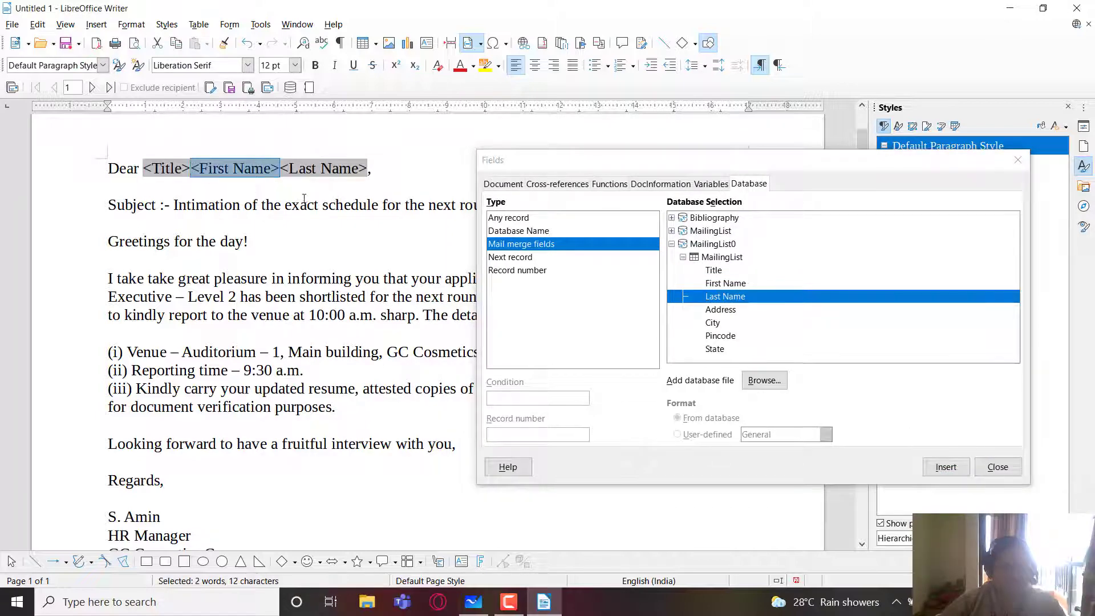
left_click(305, 193)
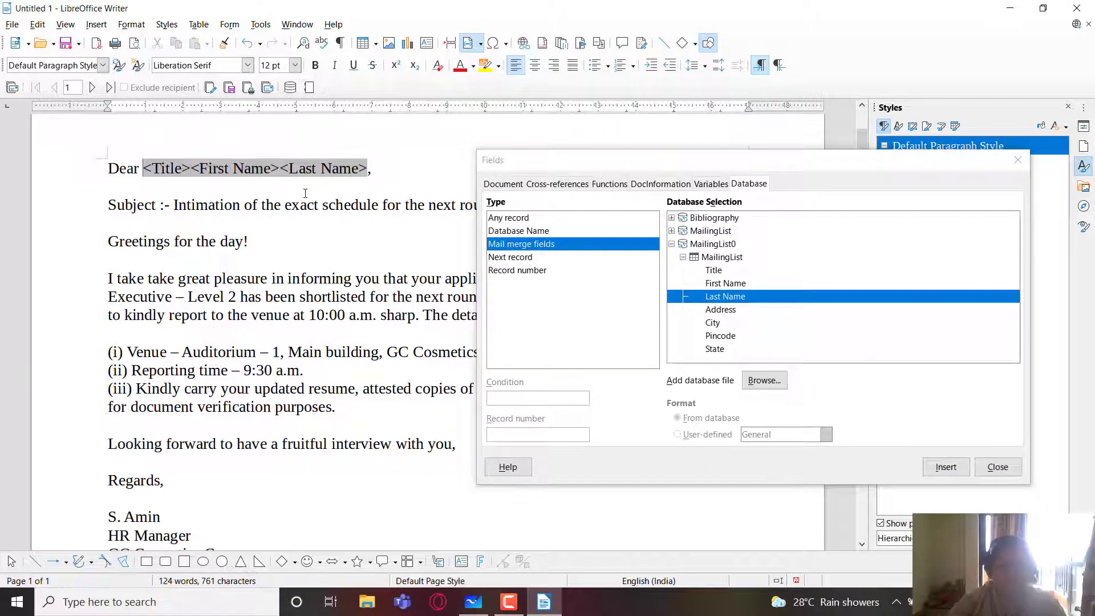
key("Return")
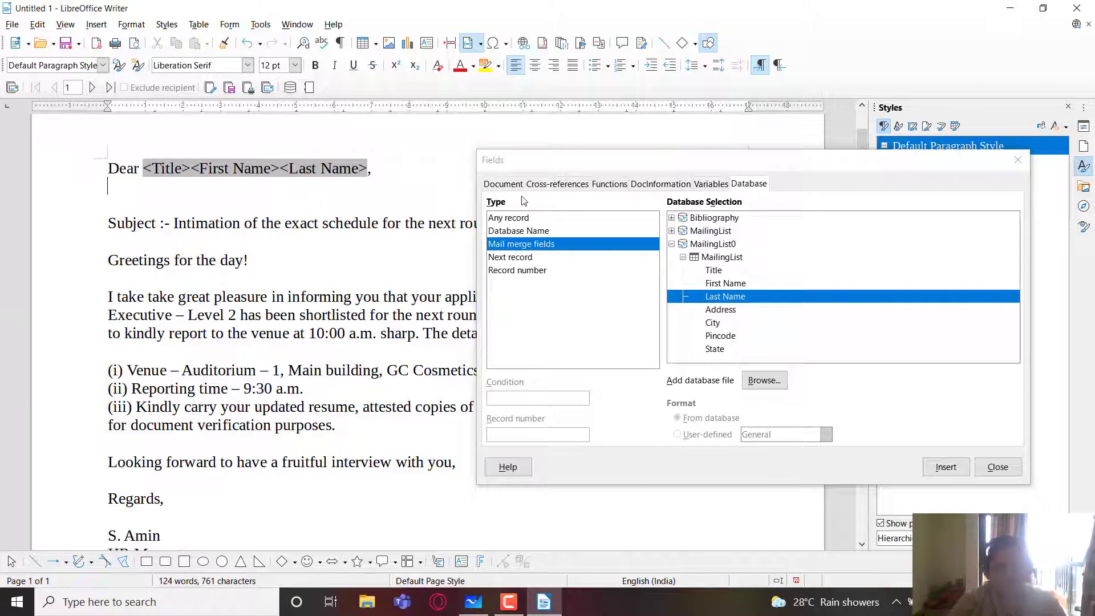
left_click(711, 310)
left_click(944, 466)
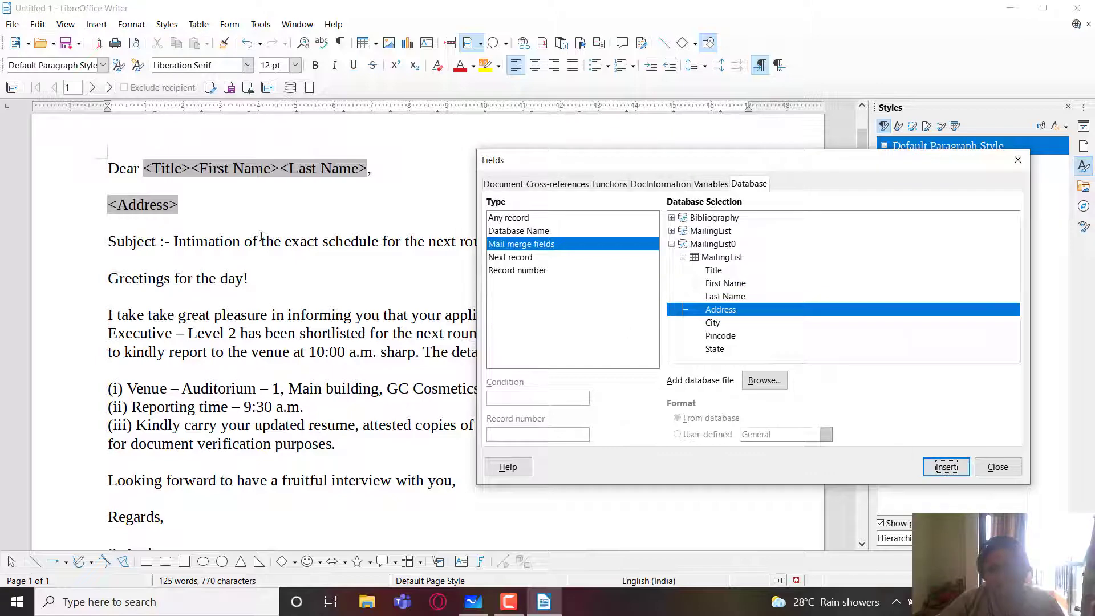
left_click(185, 201)
type(",")
Insert the City and Pincode mail merge fields on a new line below the Address field, separated by a spaced hyphen
key("Return")
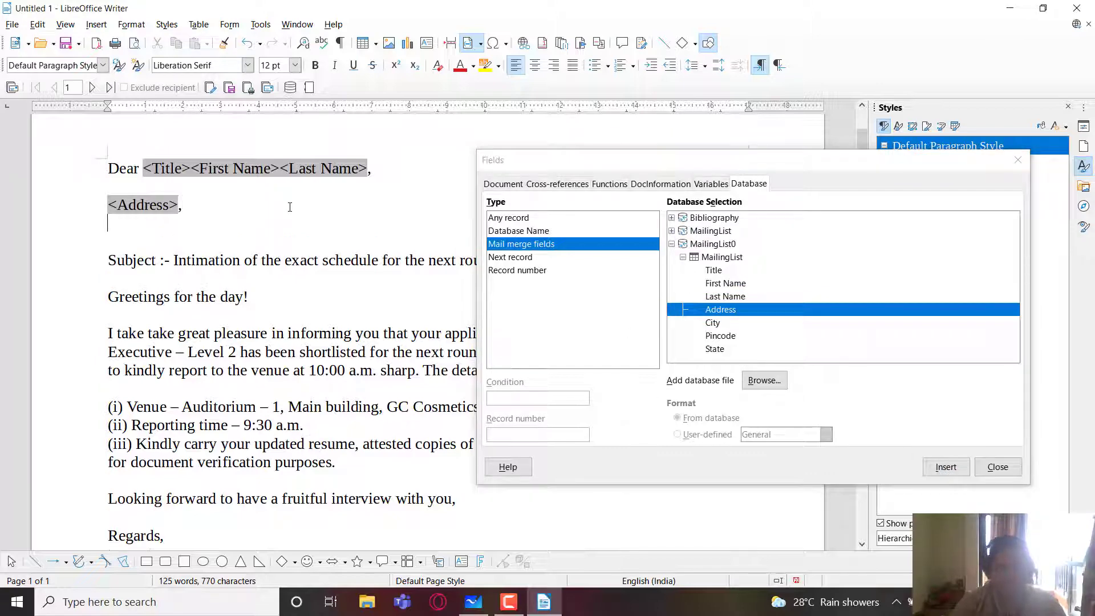
left_click(673, 324)
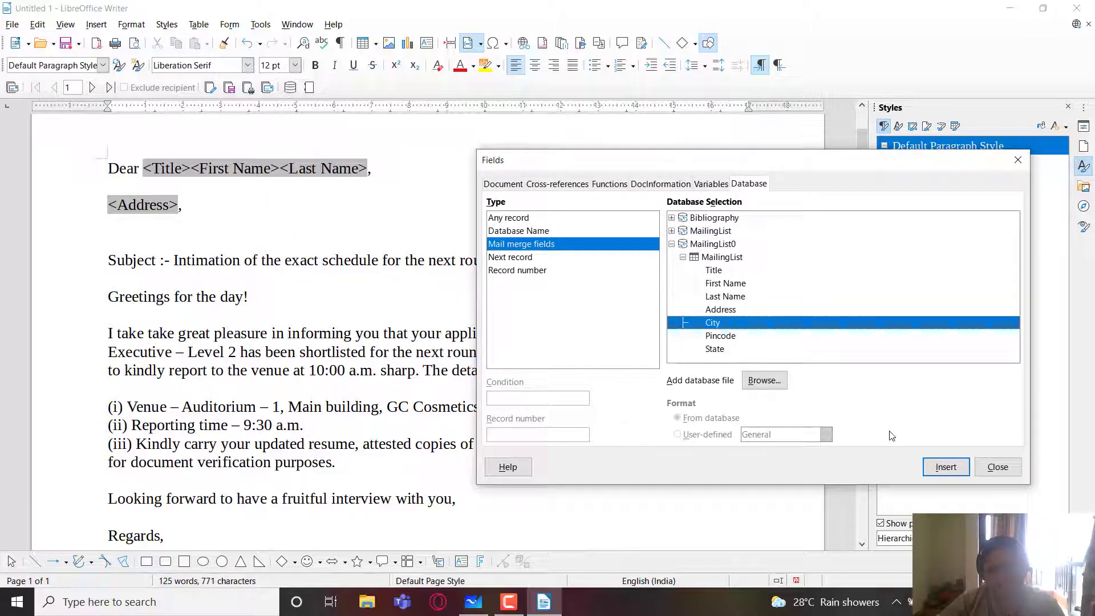
left_click(945, 467)
left_click(283, 227)
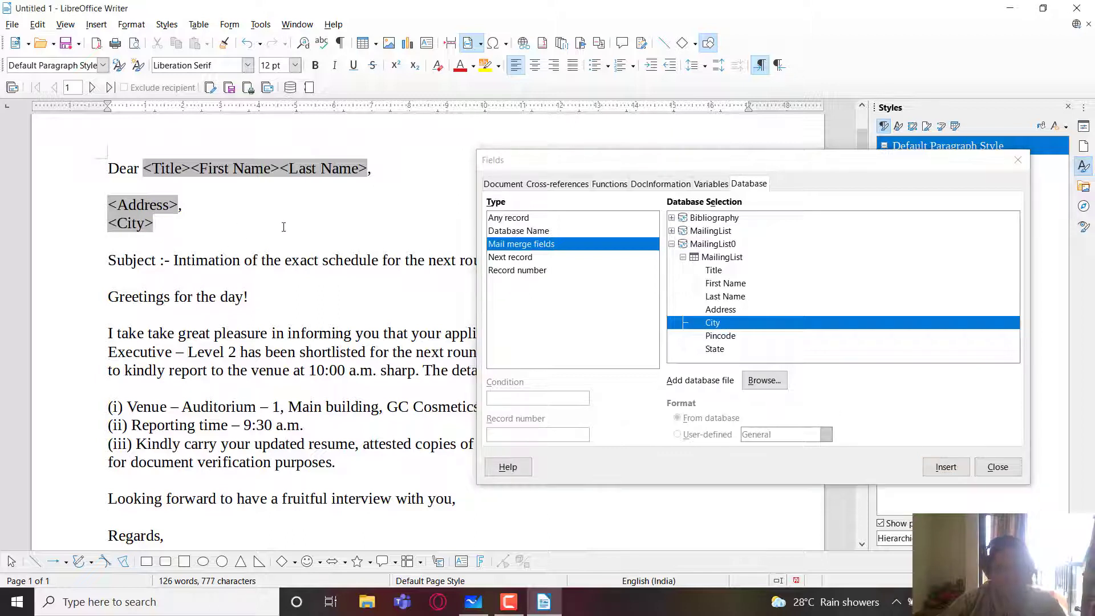
left_click(730, 336)
left_click(945, 467)
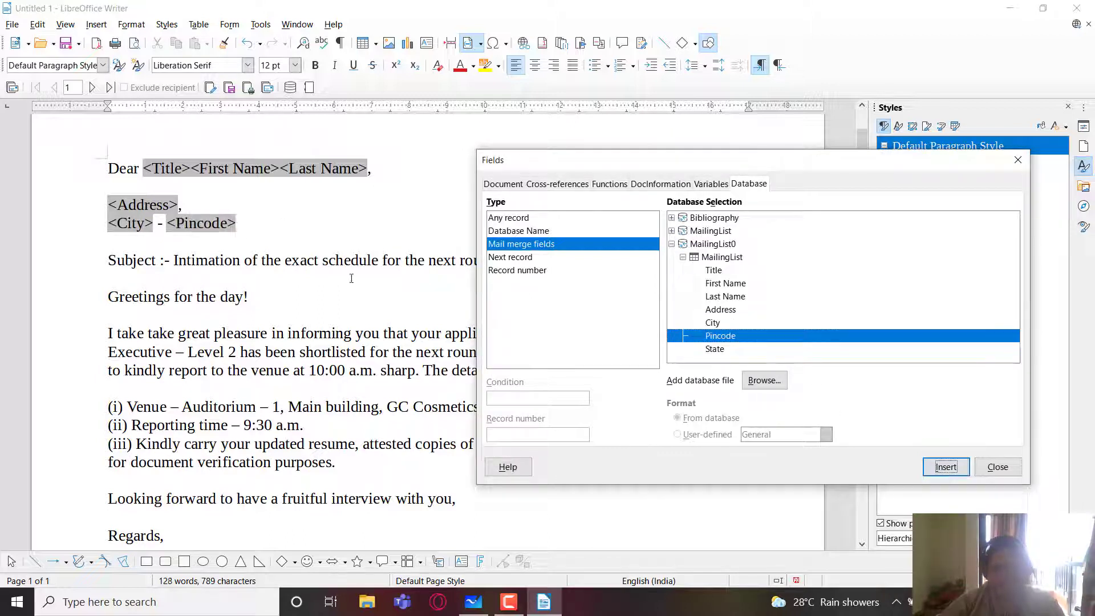
Add a comma after the Pincode field, insert the State mail merge field on a new line and finish inserting fields
left_click(271, 227)
key("Return")
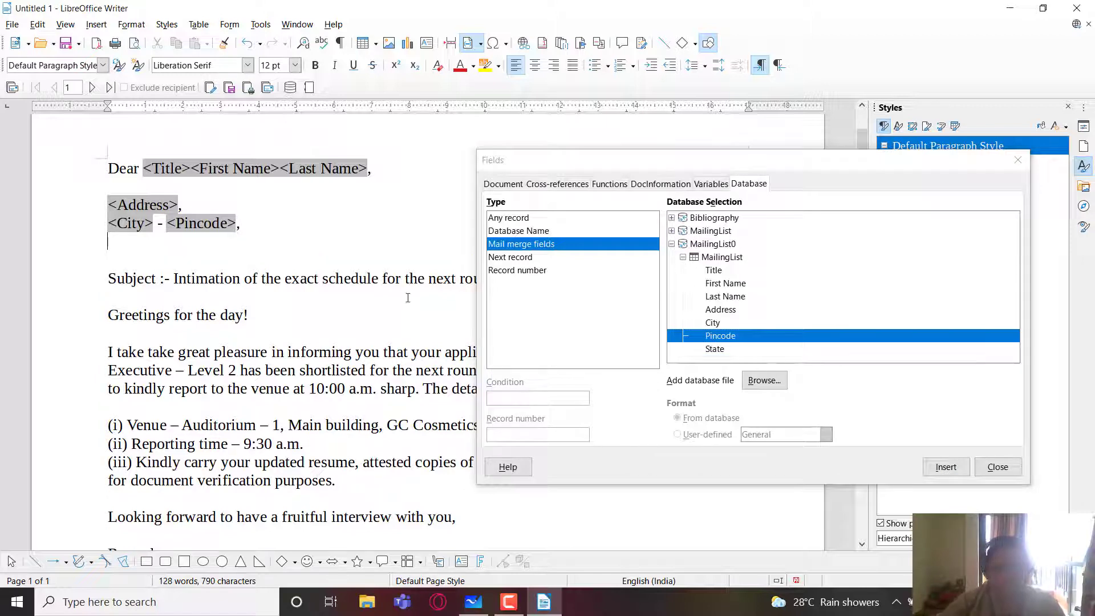
left_click(714, 349)
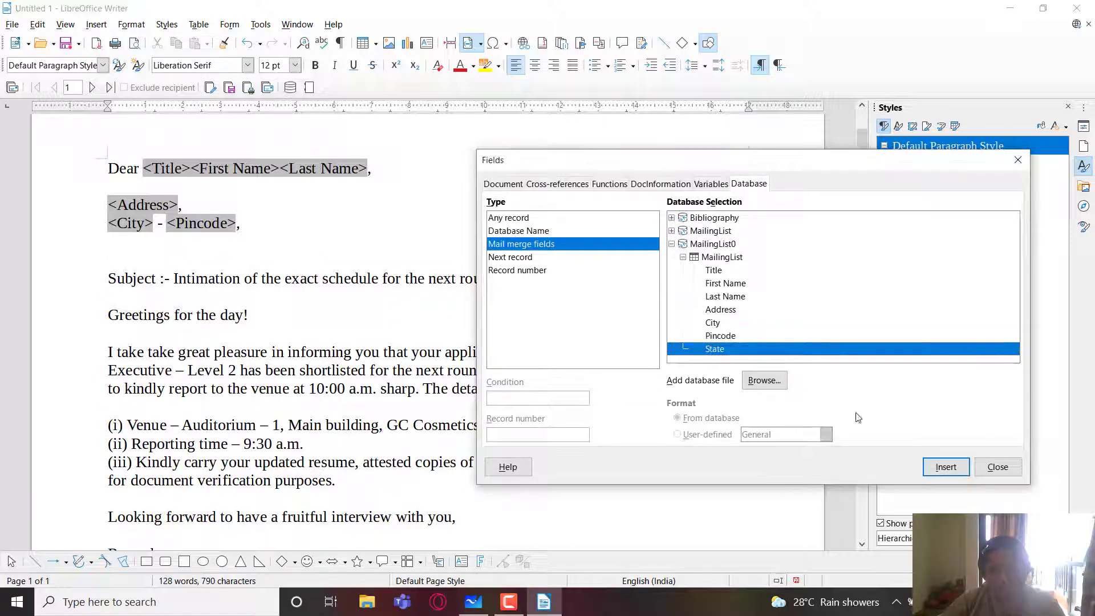
left_click(945, 467)
left_click(998, 468)
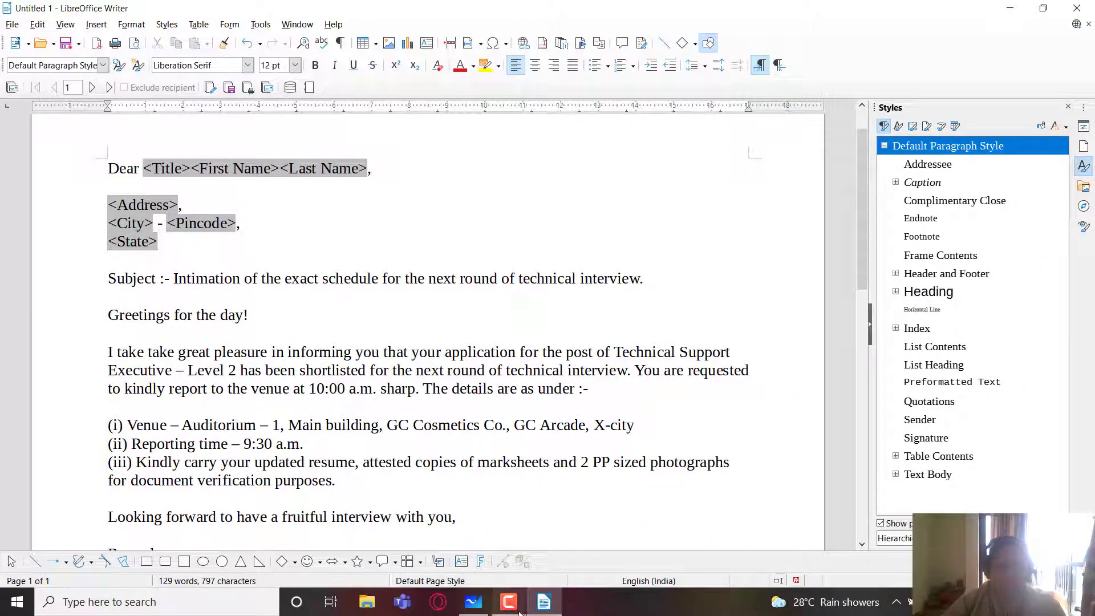
left_click(508, 602)
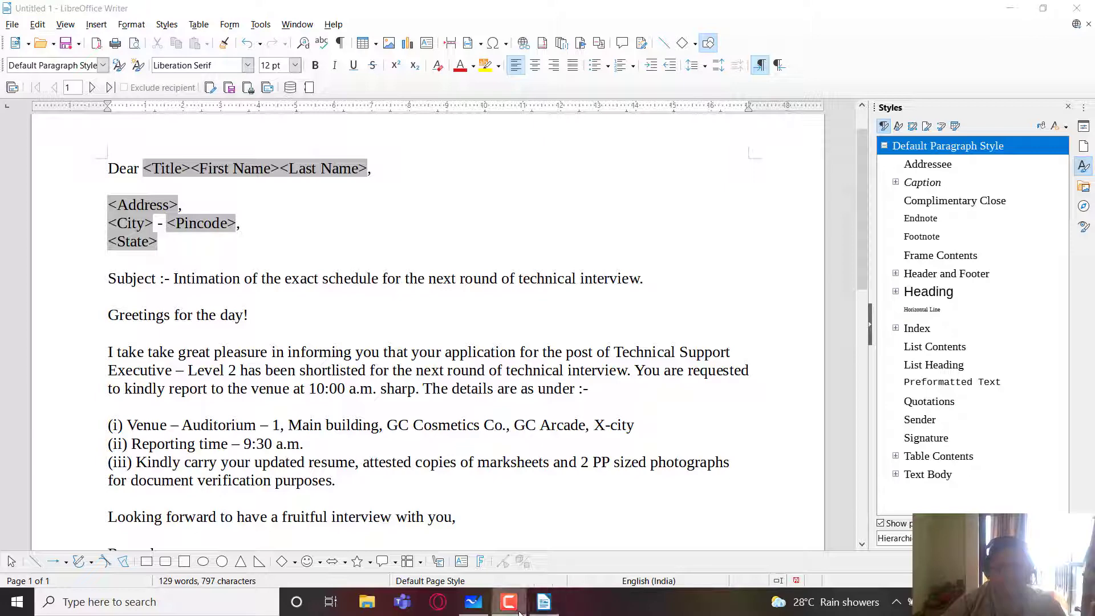
left_click(311, 222)
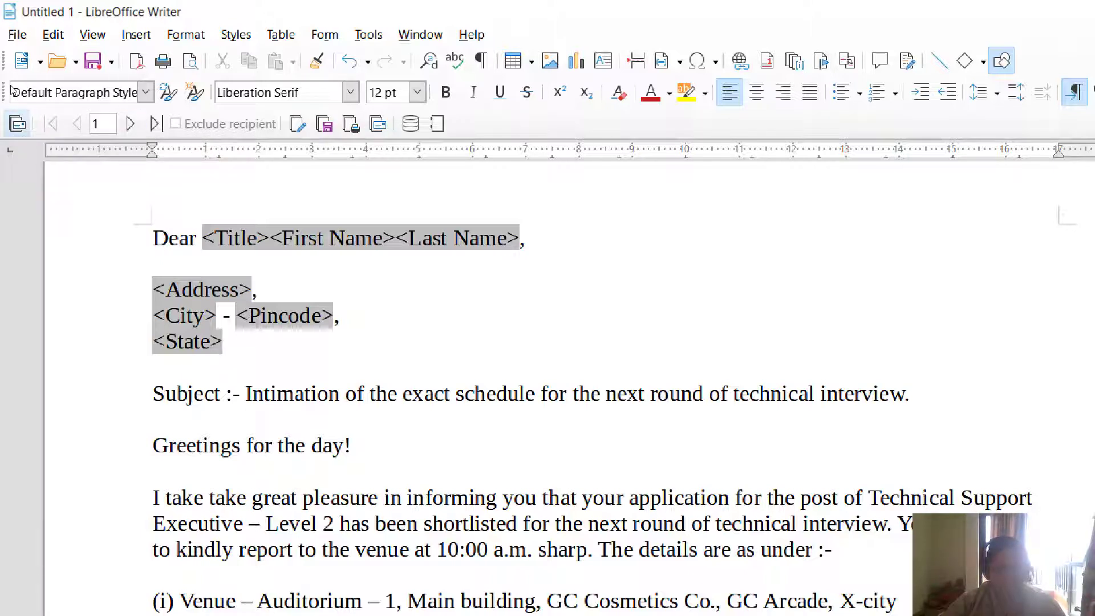
left_click(18, 124)
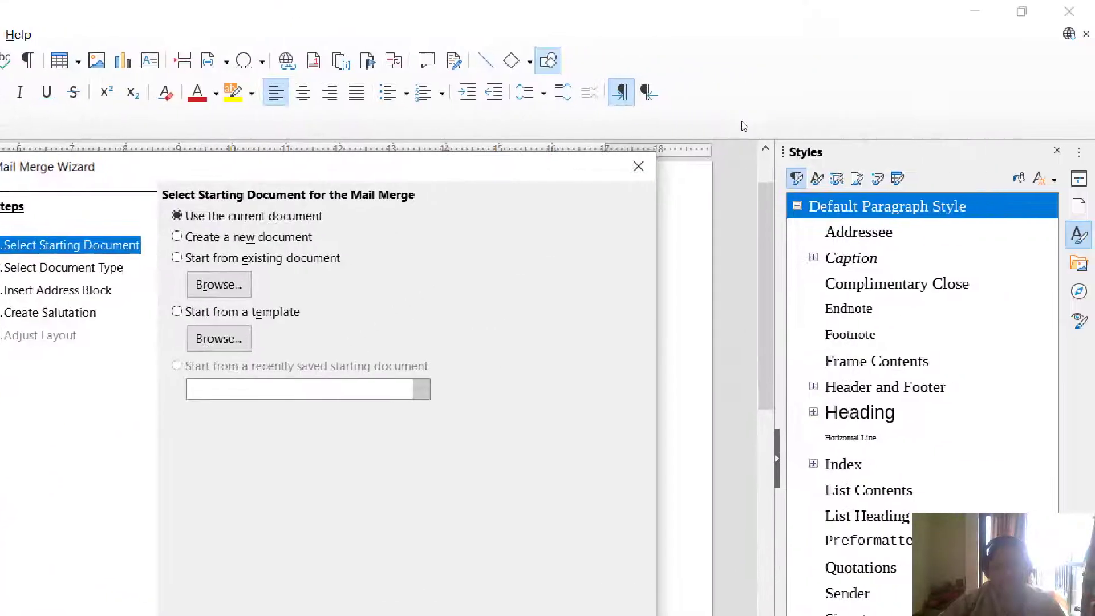
left_click(638, 165)
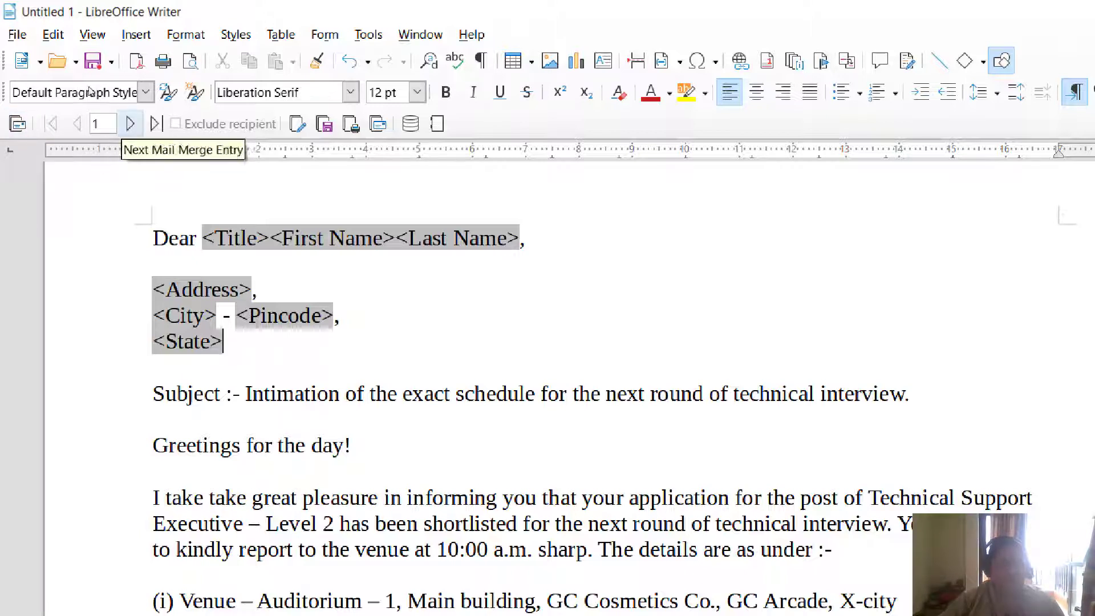
Preview the merged letter for each mail merge entry up to the fifth and return to the first entry
left_click(130, 124)
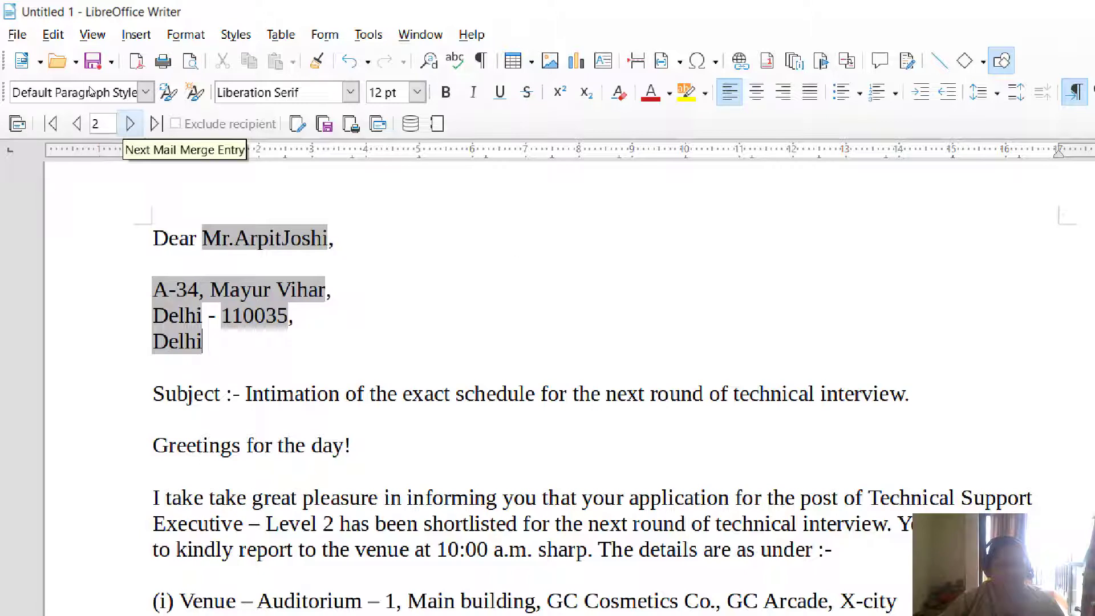
left_click(130, 123)
left_click(130, 124)
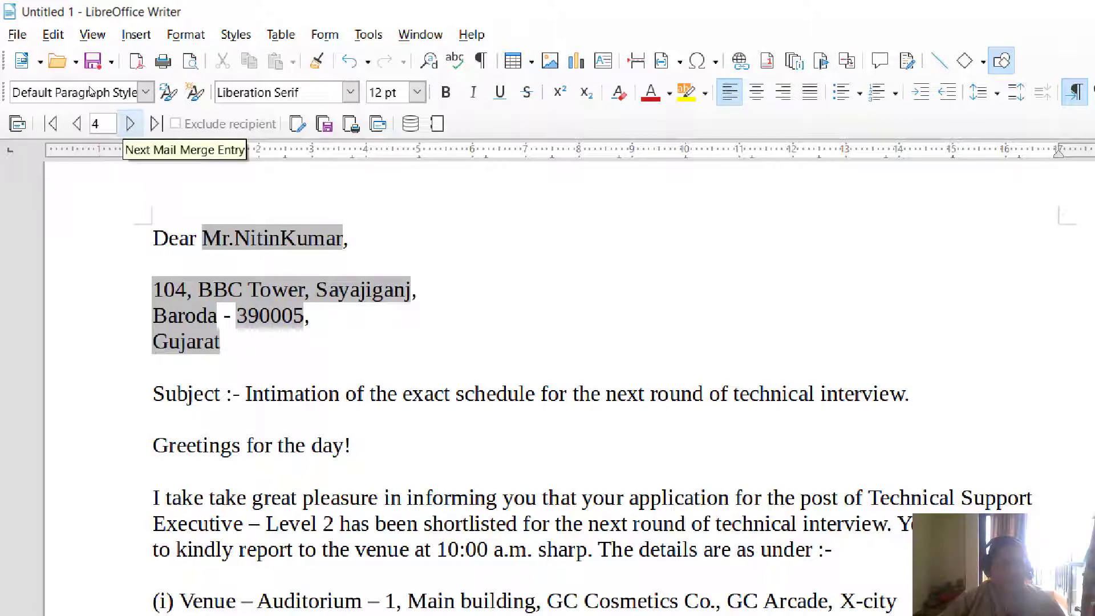
left_click(130, 124)
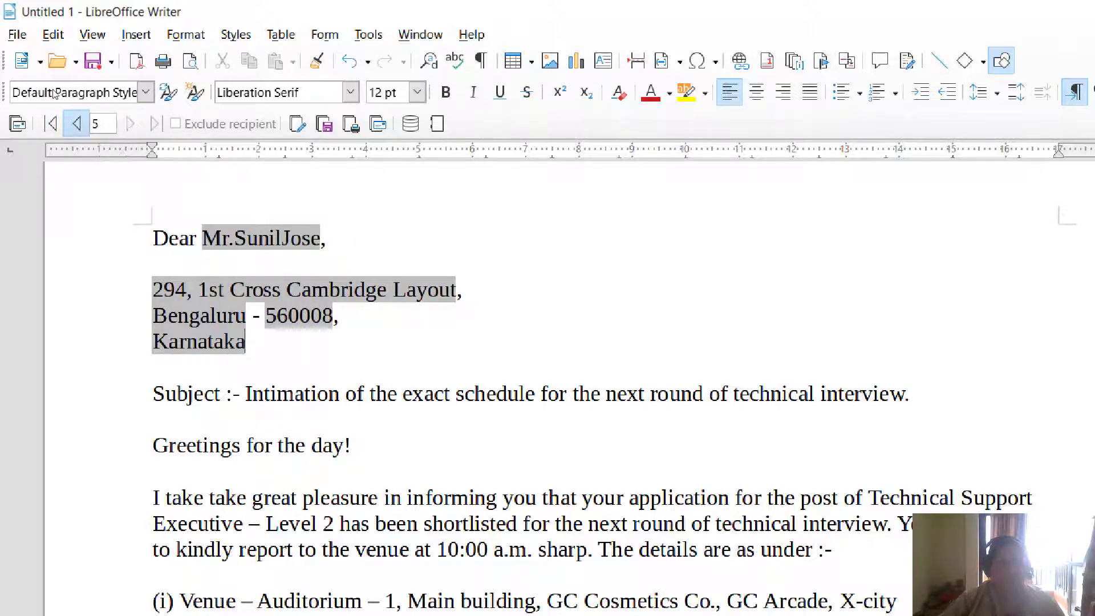
left_click(76, 124)
left_click(77, 124)
left_click(77, 124)
left_click(76, 123)
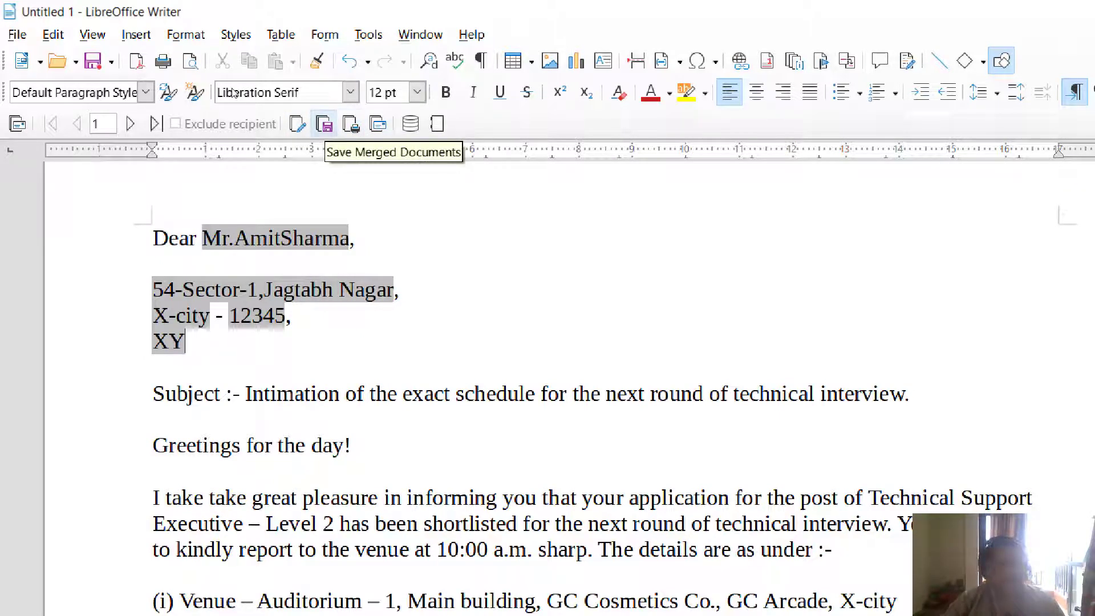
Start saving the merged letters with the option to save as a single large document
left_click(324, 124)
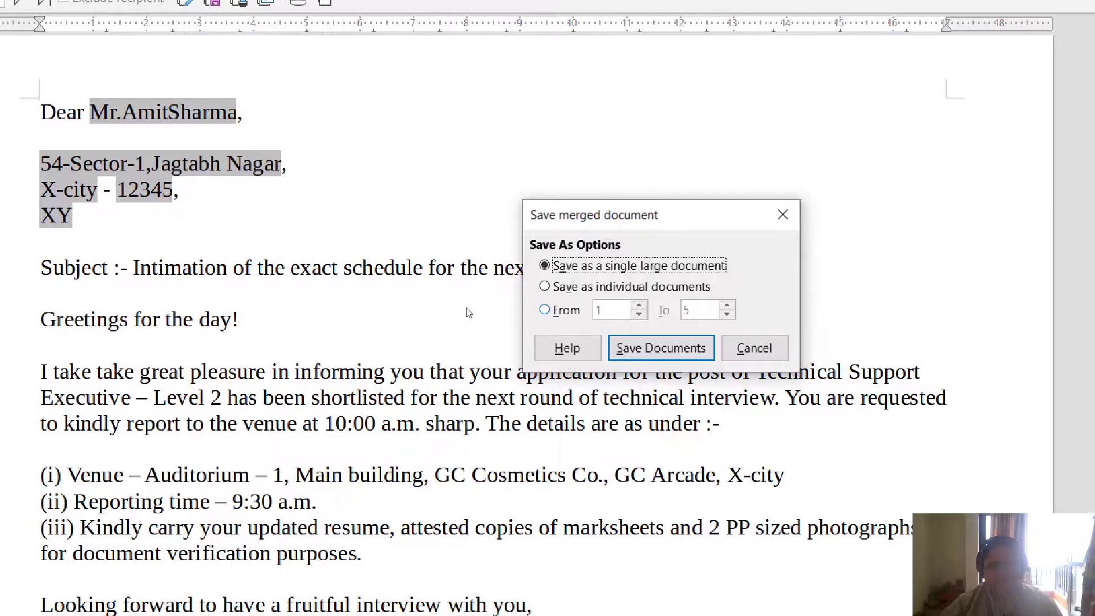
key("alt+f")
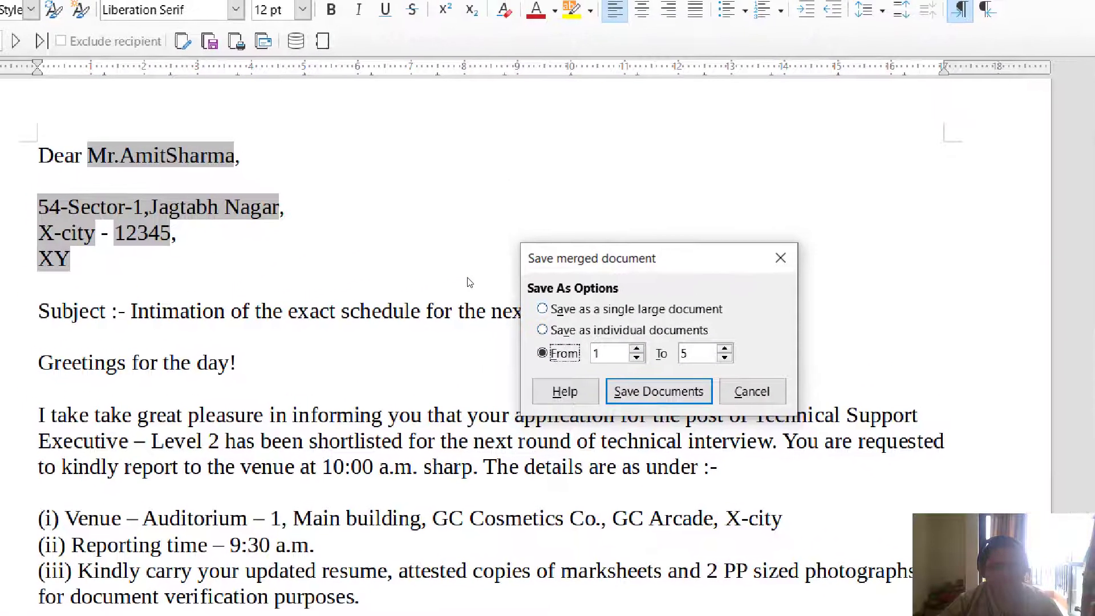
left_click(542, 308)
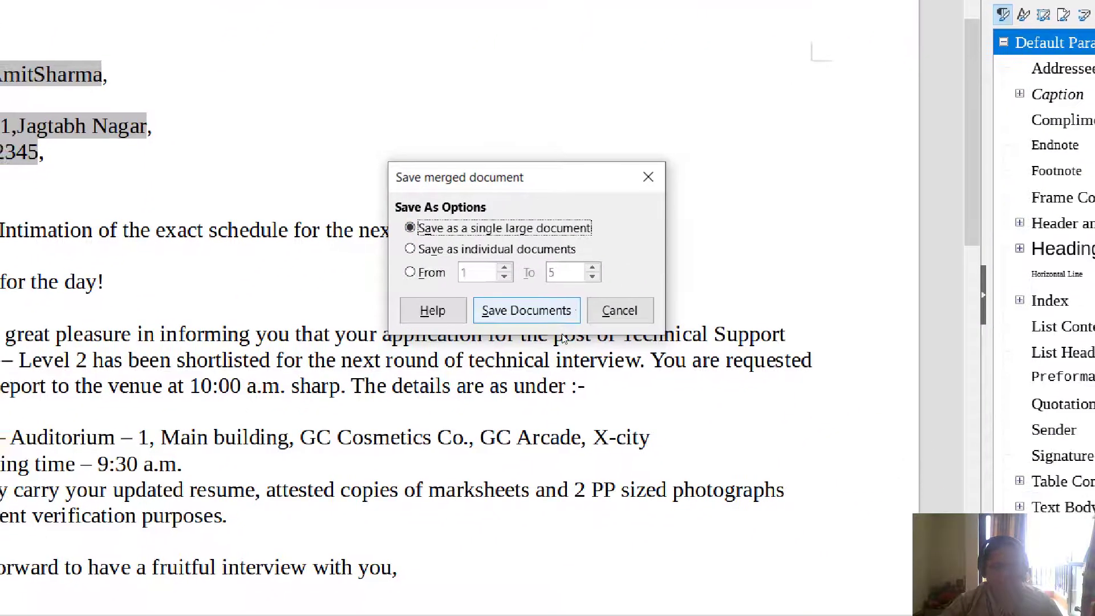
left_click(497, 389)
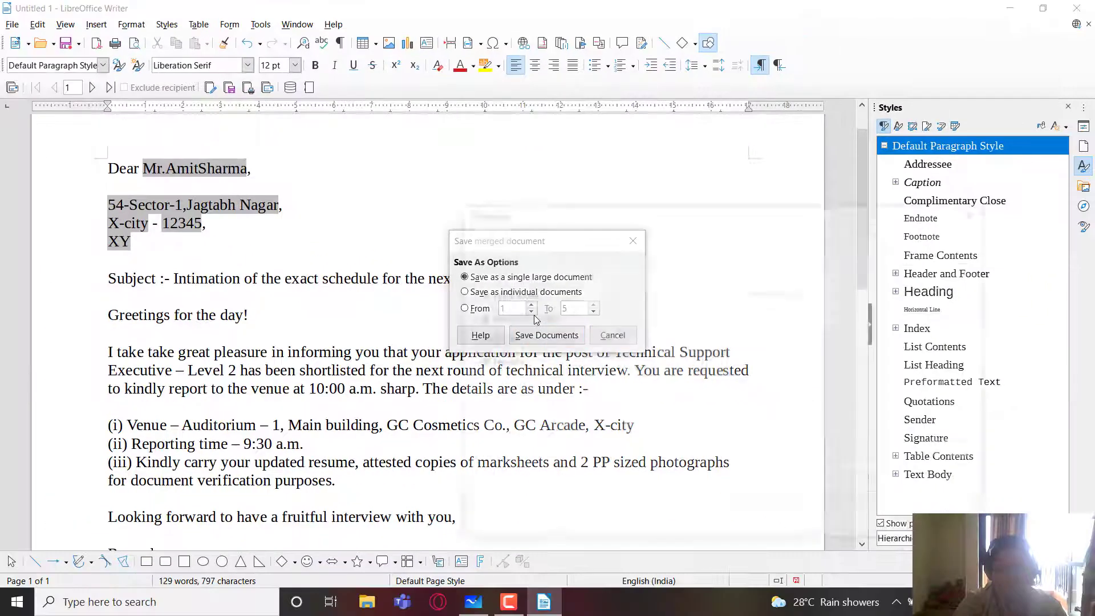
left_click(548, 355)
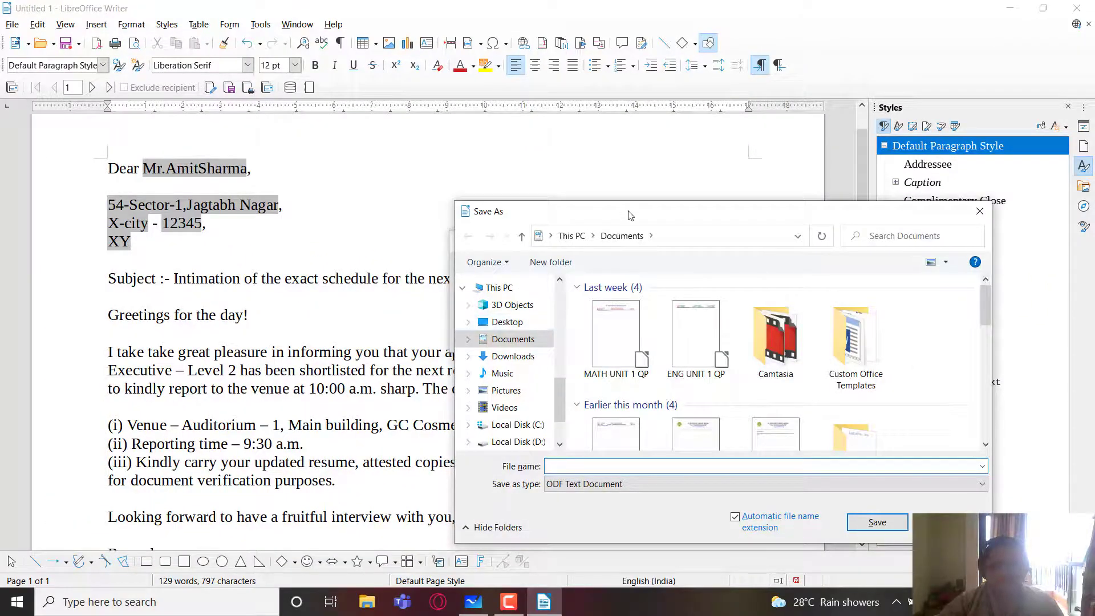
Set the save location to the folder with the English documents inside the MICROSOFT TEAMS ONLINE CLASS folder
left_click_drag(630, 215, 382, 151)
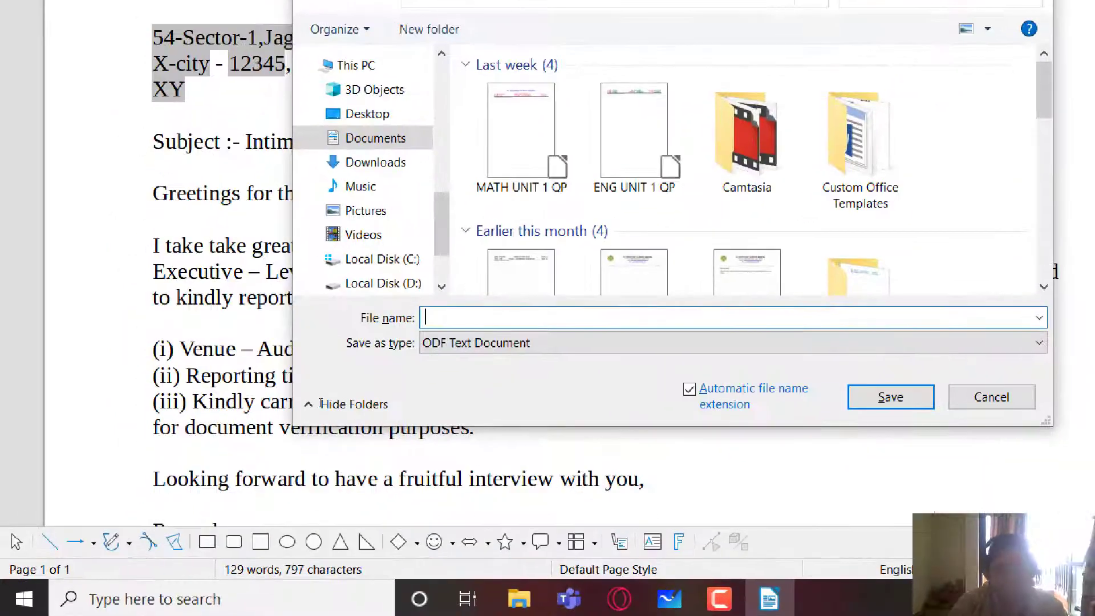
scroll(314, 131, "up", 5)
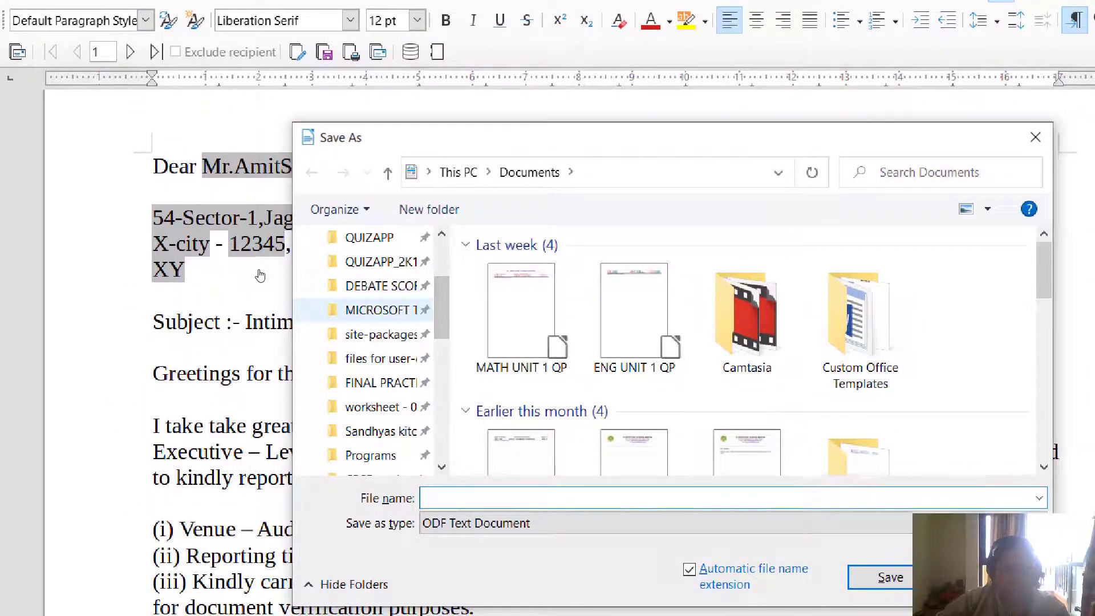
left_click(365, 333)
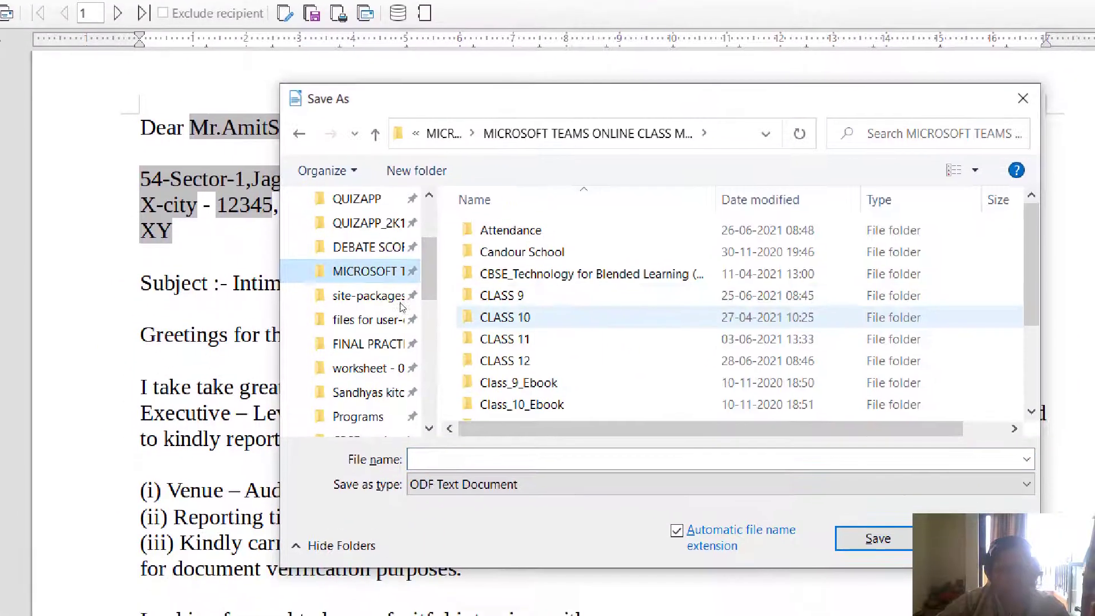
double_click(507, 380)
double_click(499, 307)
double_click(496, 269)
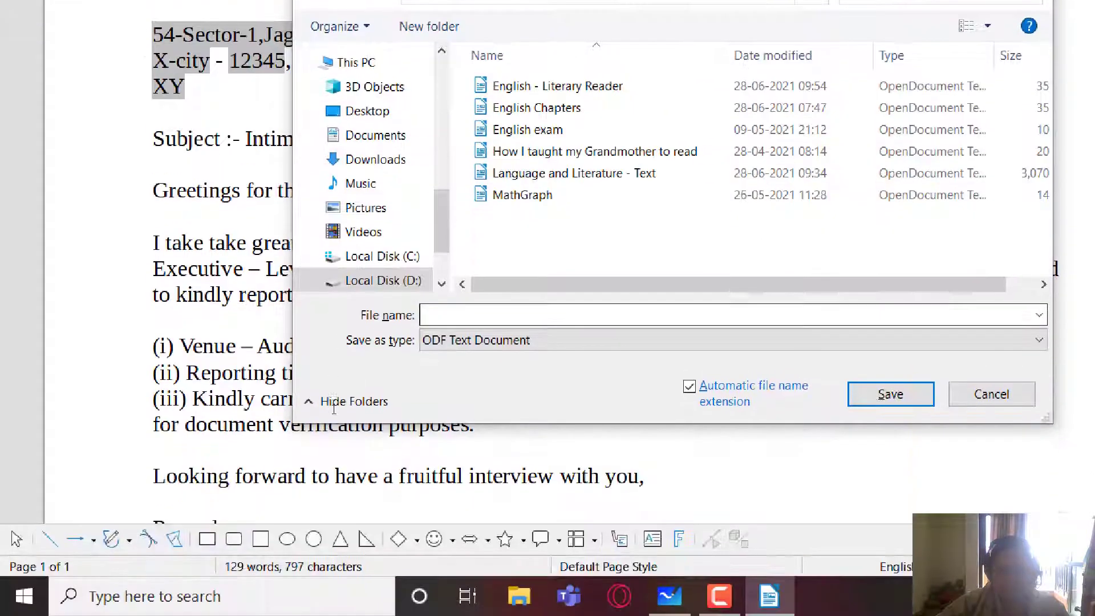
Name the merged file TechInterview_Letters and save it as an ODF Text Document
left_click(463, 315)
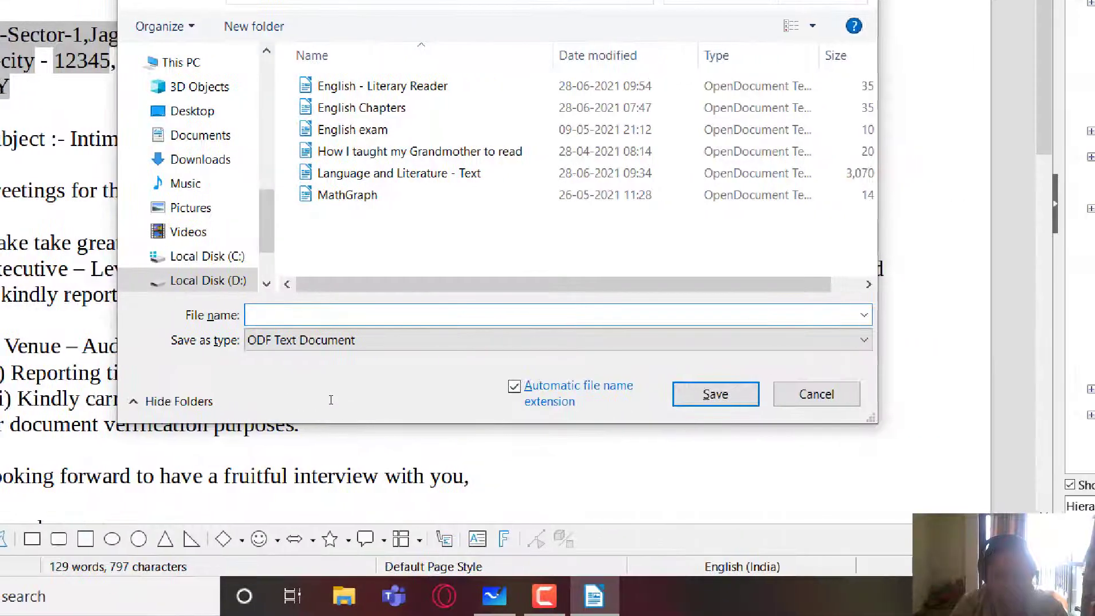
type("T")
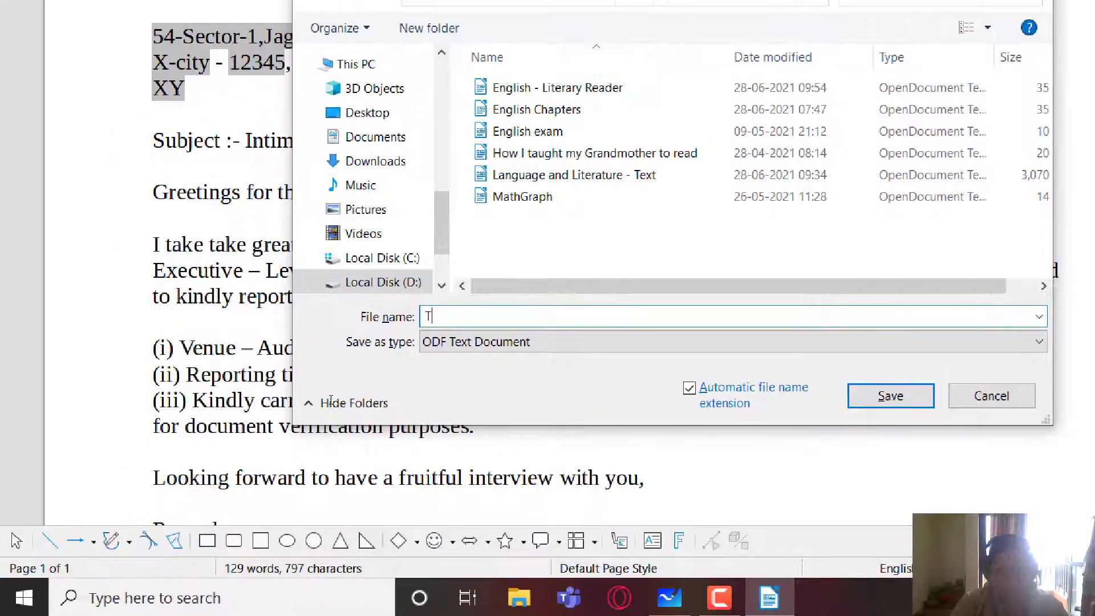
type("echInt")
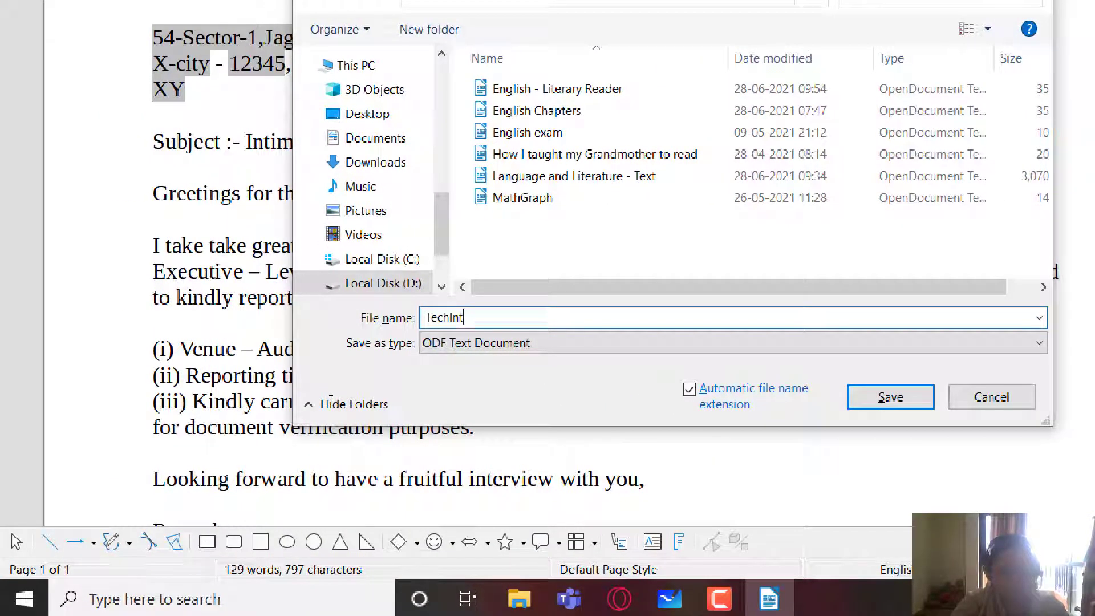
type("erview")
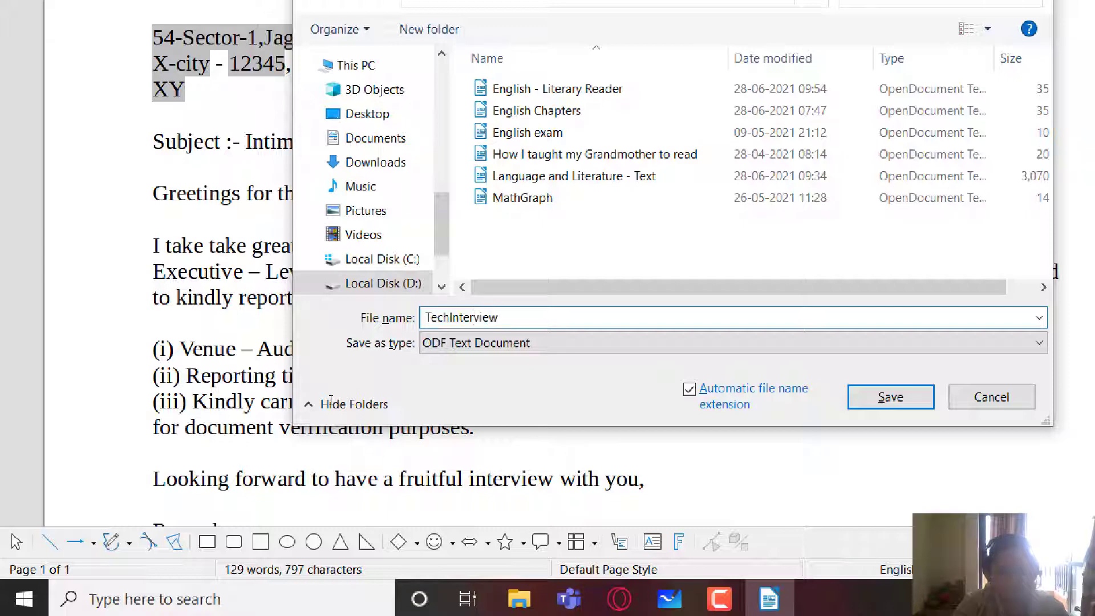
type("_Letters")
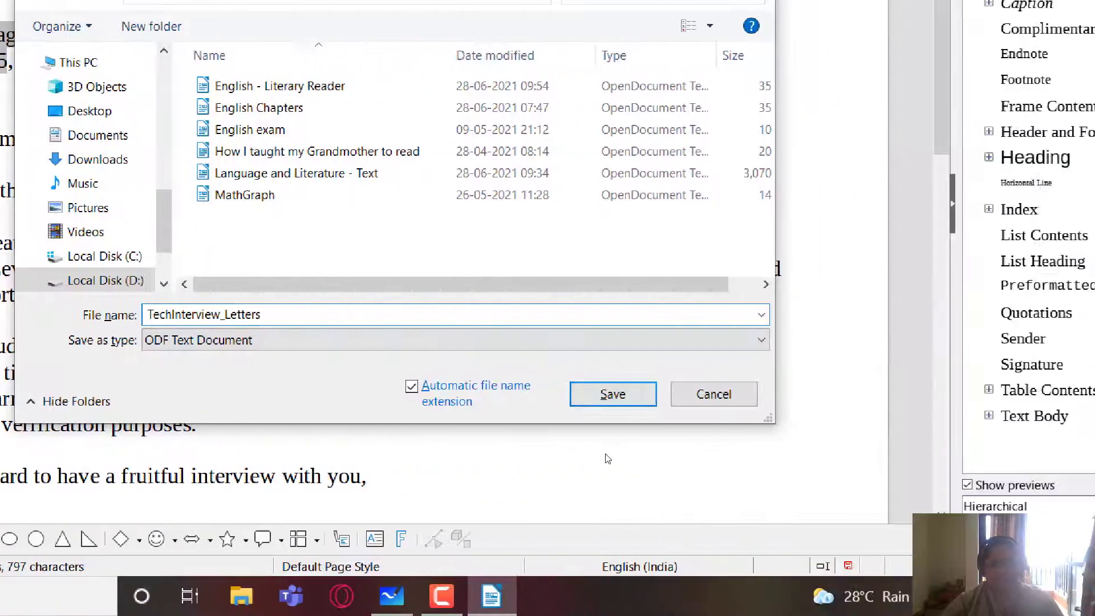
key("Return")
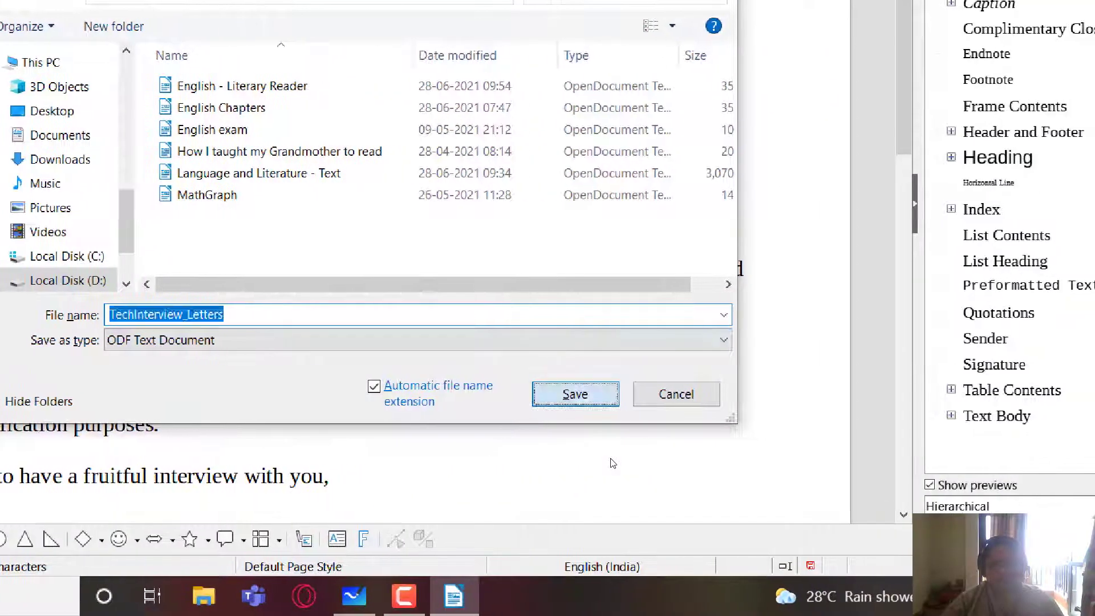
Finish saving the merged letters and open the TechInterview_Letters file from the docs folder
key("Return")
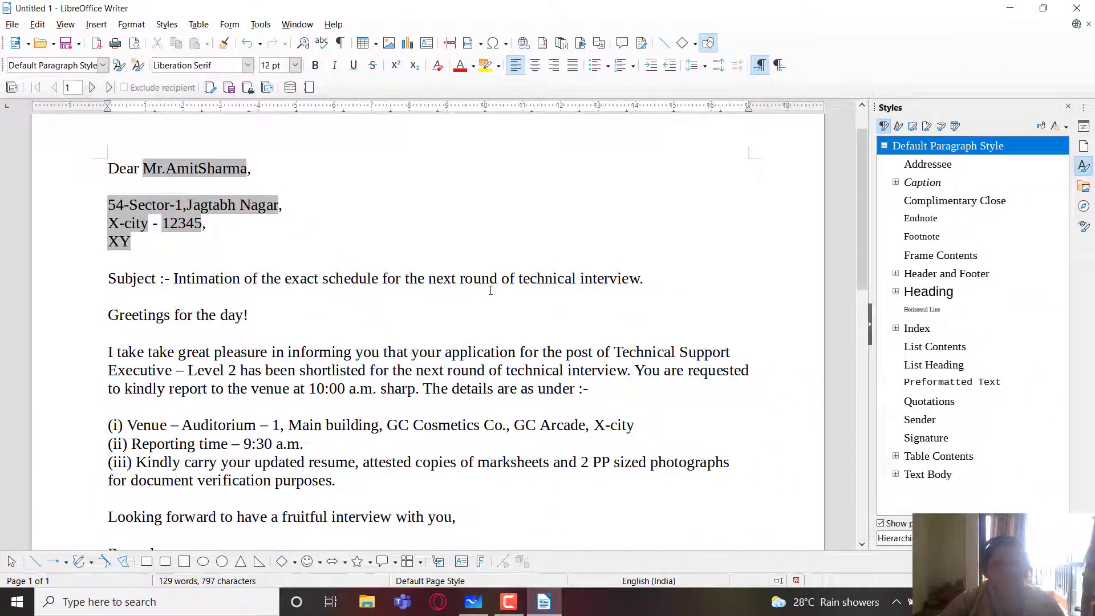
left_click(39, 46)
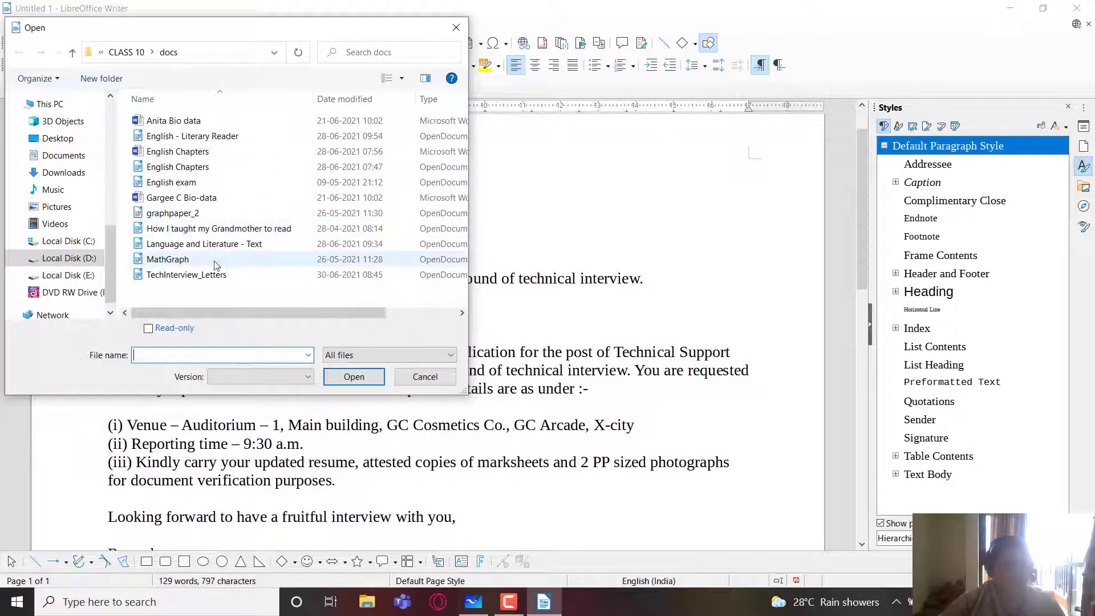
left_click(198, 276)
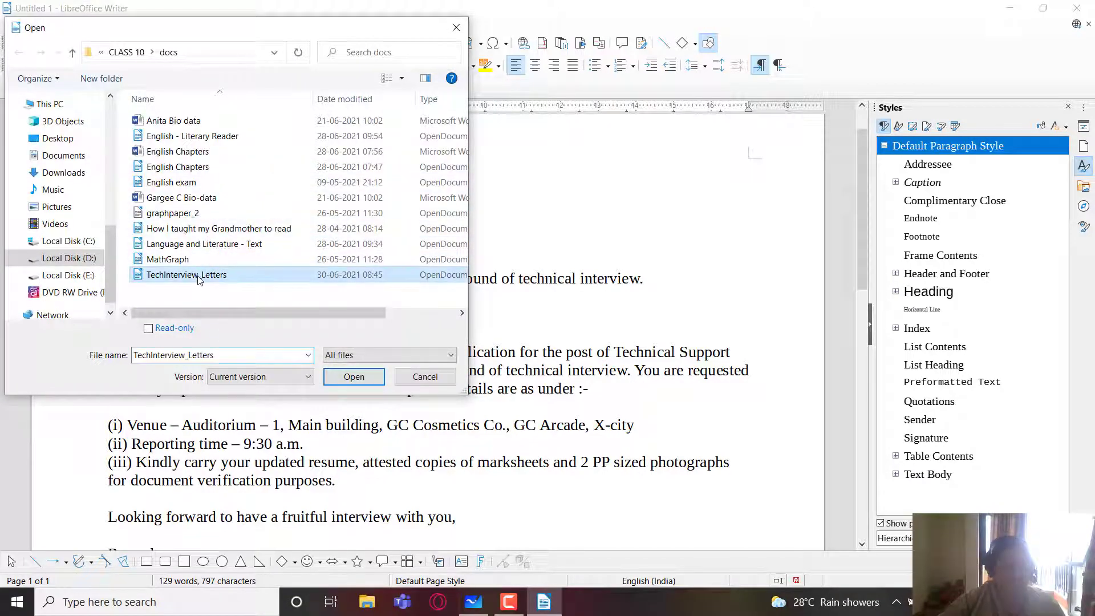
left_click(353, 378)
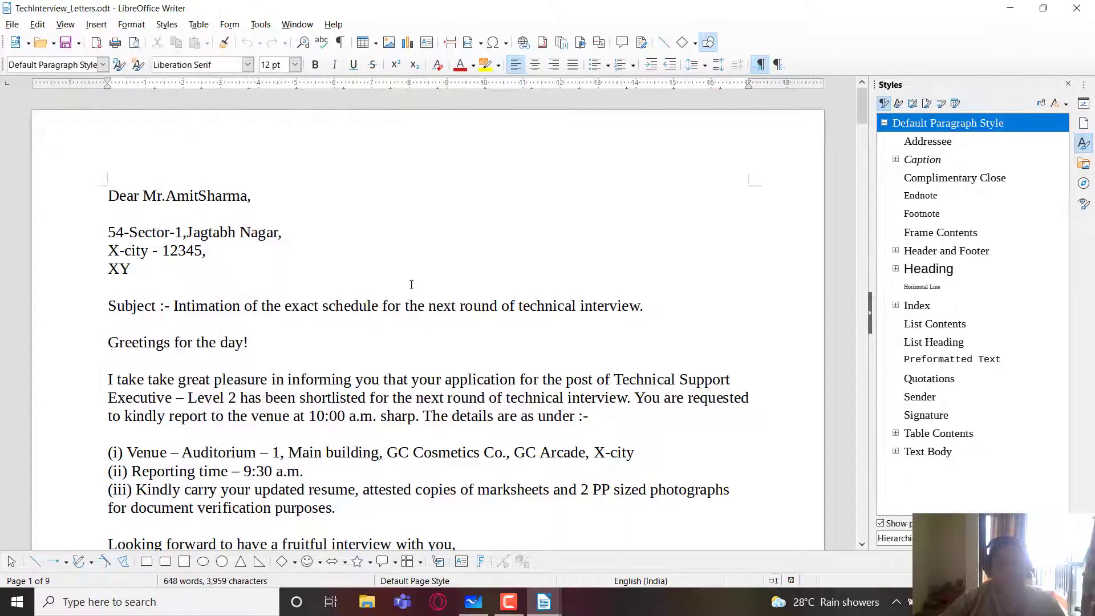
Look through all the pages of the merged letters document and return to the first letter
scroll(380, 311, "down", 3)
scroll(380, 311, "down", 15)
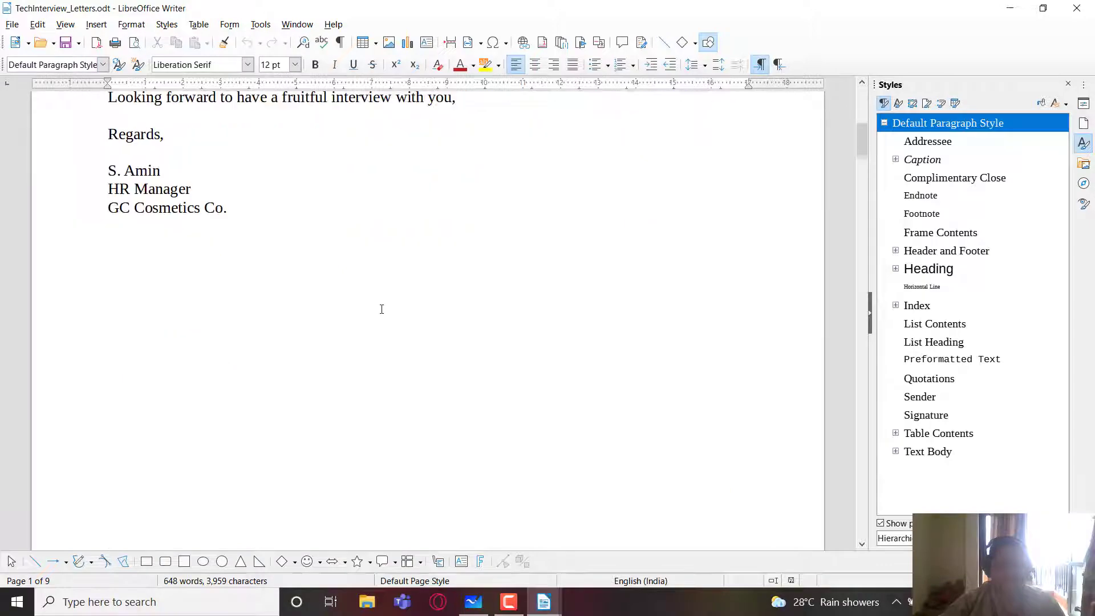
scroll(381, 309, "down", 15)
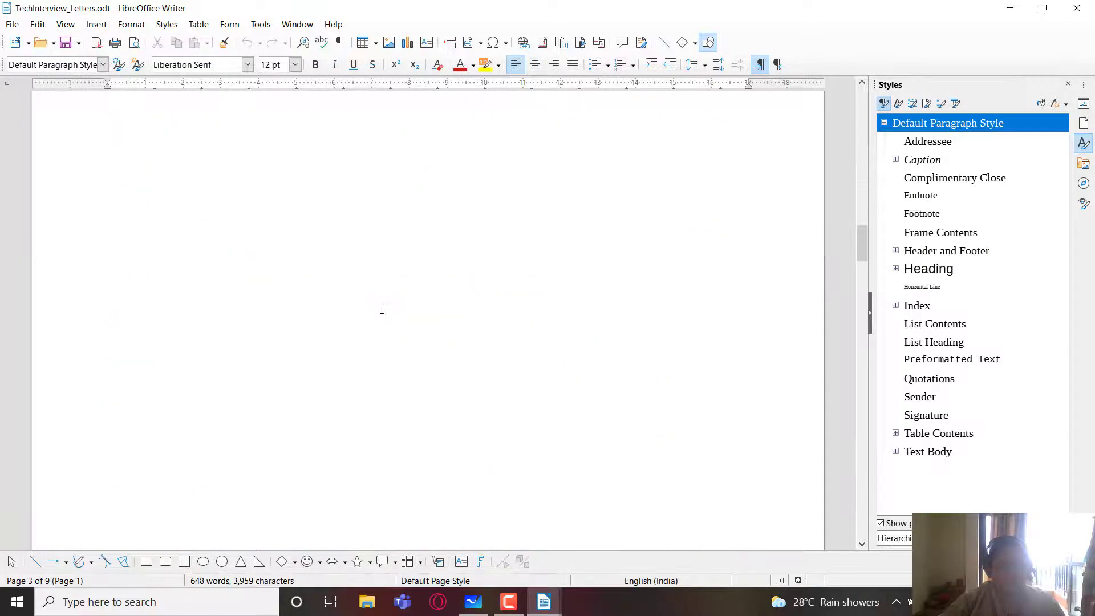
scroll(382, 309, "down", 15)
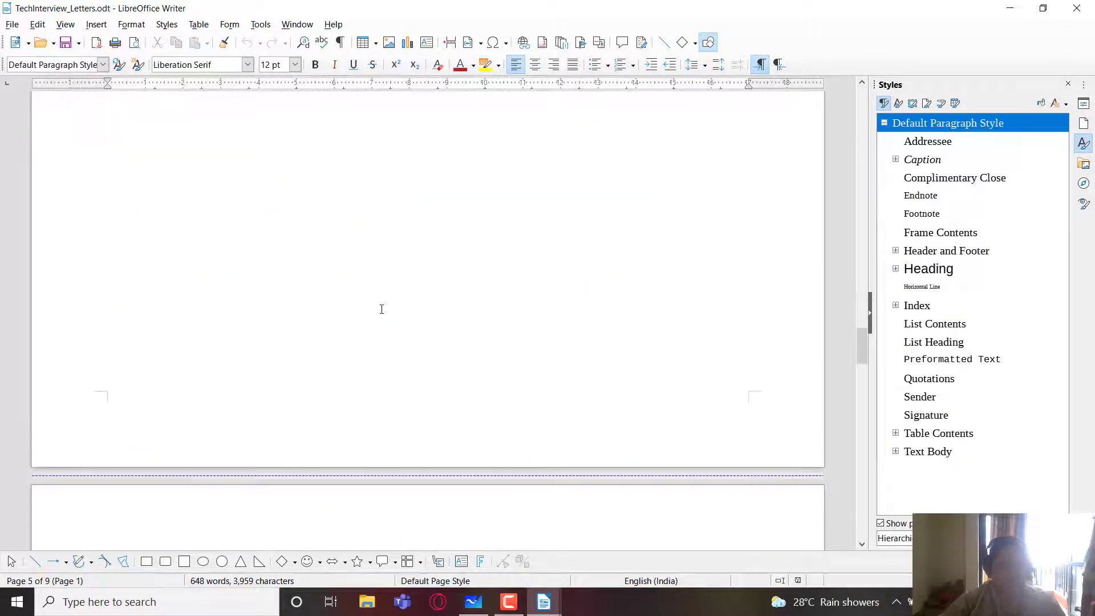
scroll(381, 309, "down", 15)
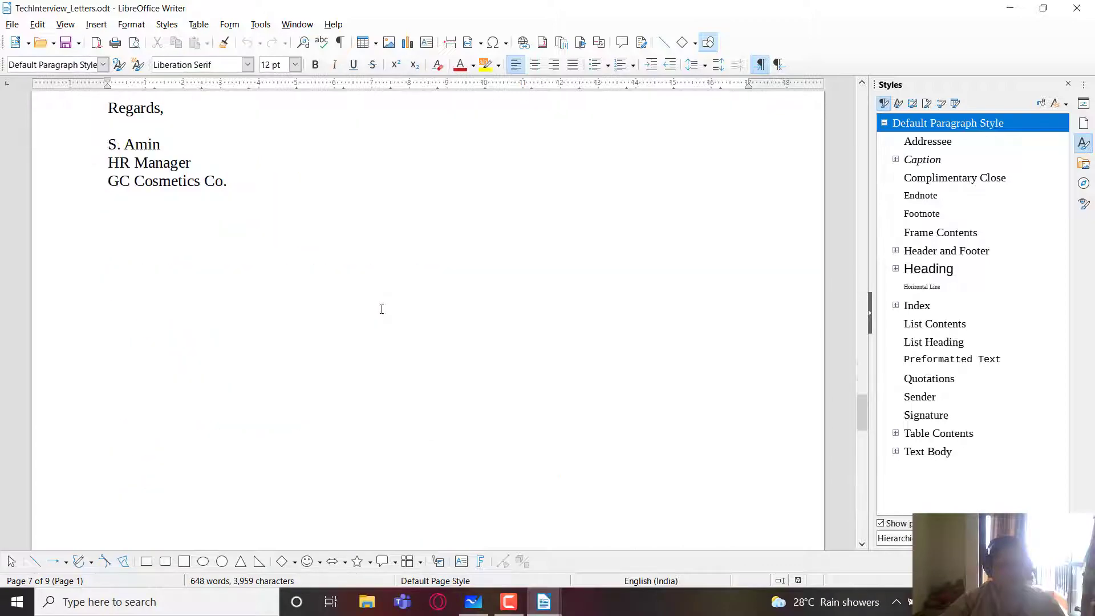
scroll(381, 309, "down", 15)
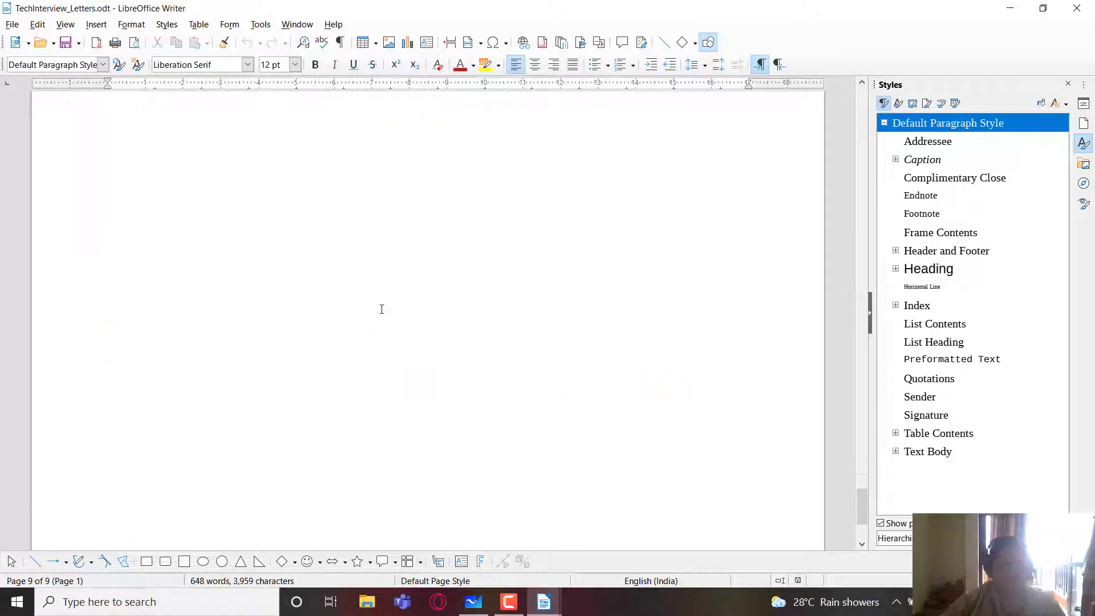
scroll(382, 309, "up", 20)
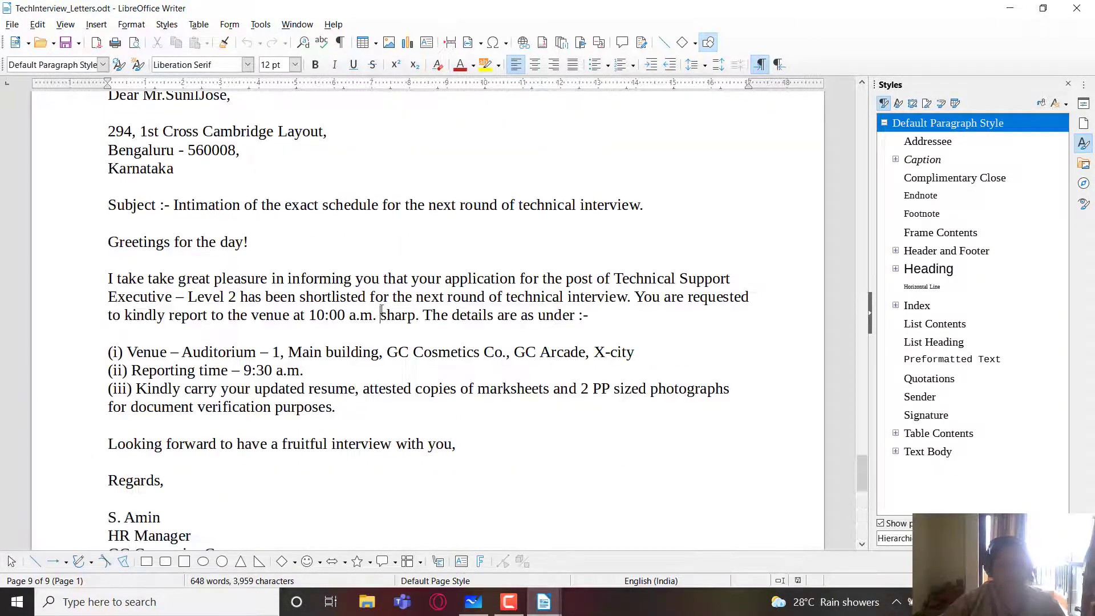
scroll(429, 400, "up", 20)
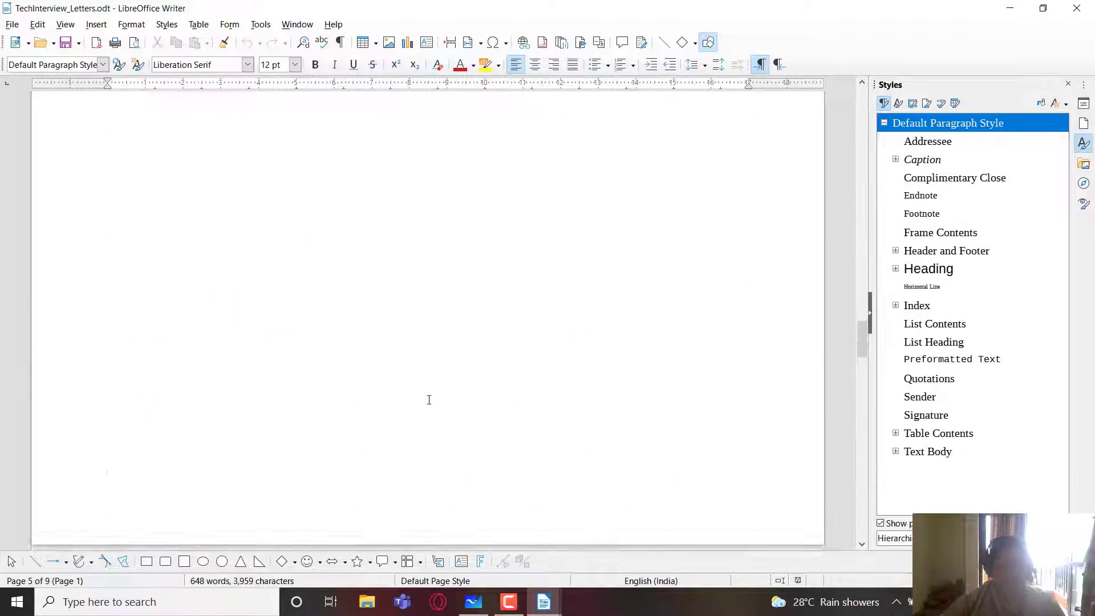
scroll(428, 399, "up", 15)
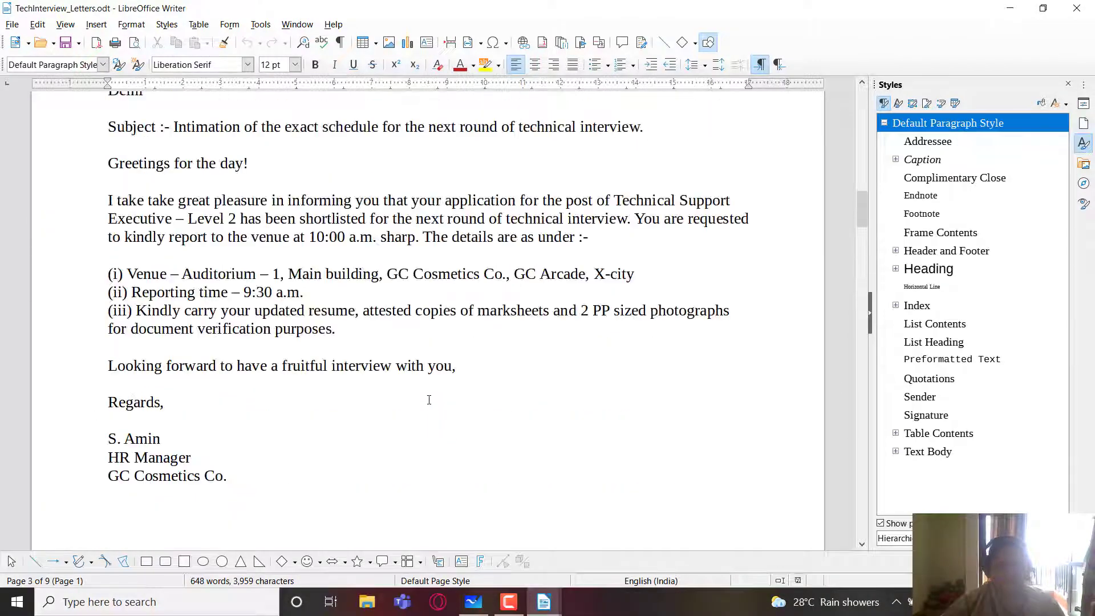
scroll(429, 400, "up", 10)
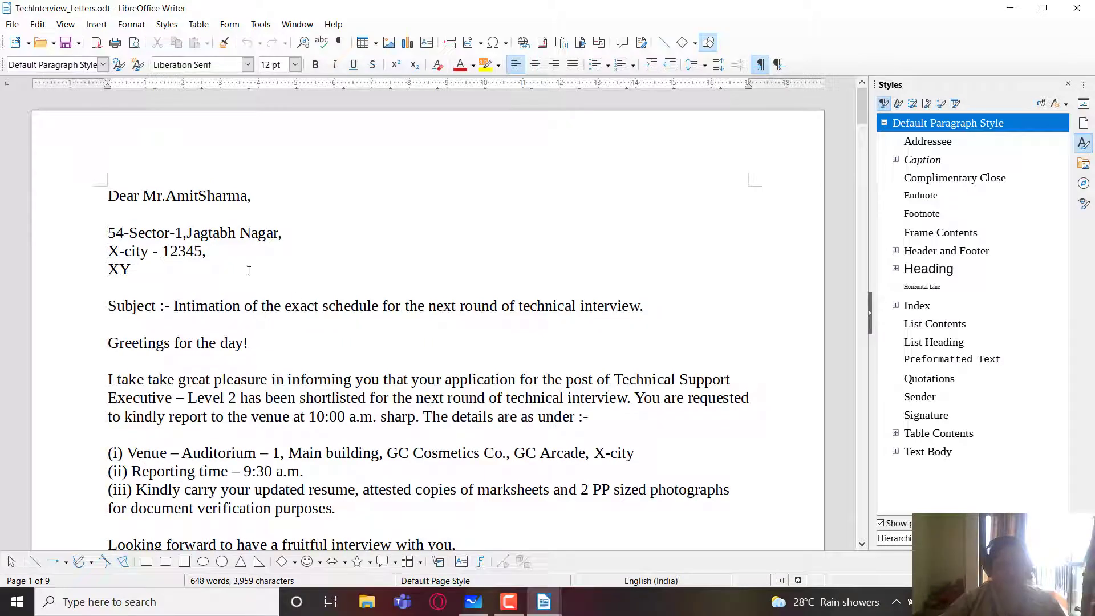
Check the recipient name and address in each merged letter, and close the merged document
scroll(280, 346, "down", 20)
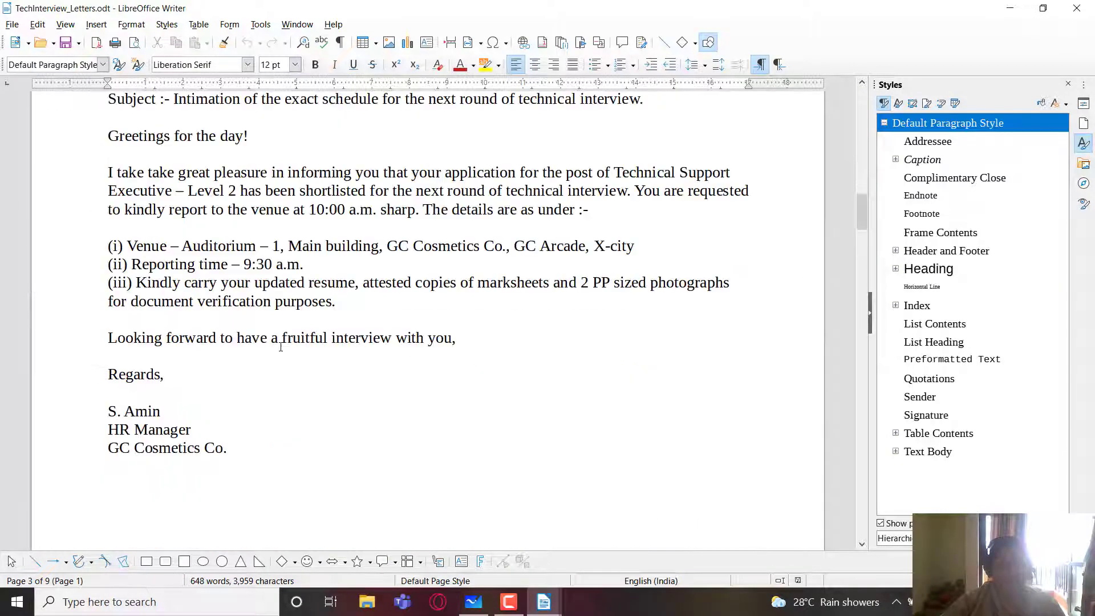
scroll(281, 347, "up", 3)
scroll(281, 346, "down", 20)
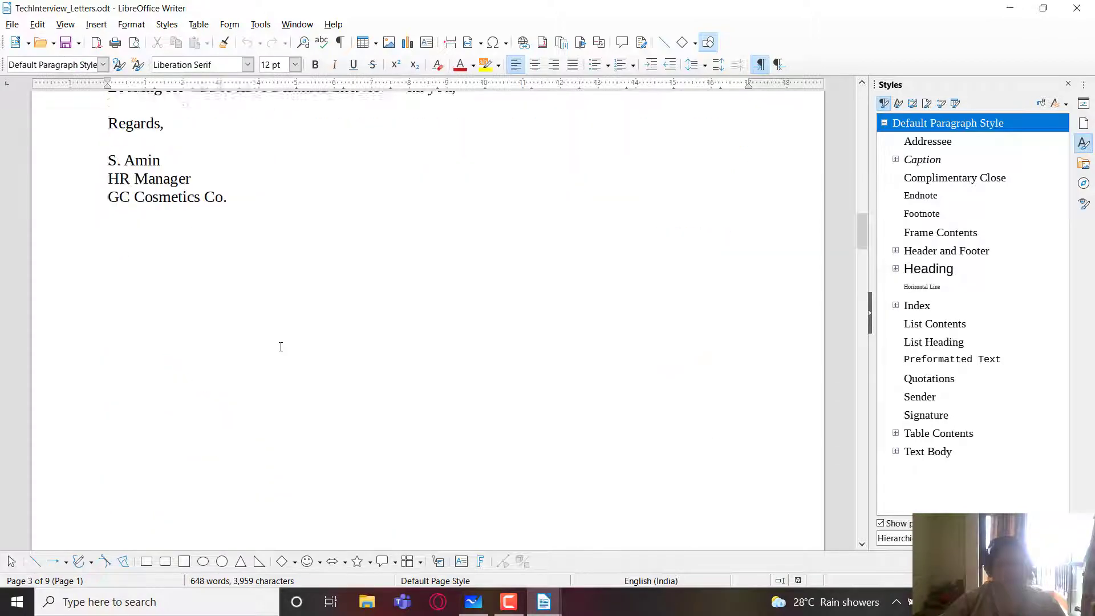
scroll(280, 346, "down", 3)
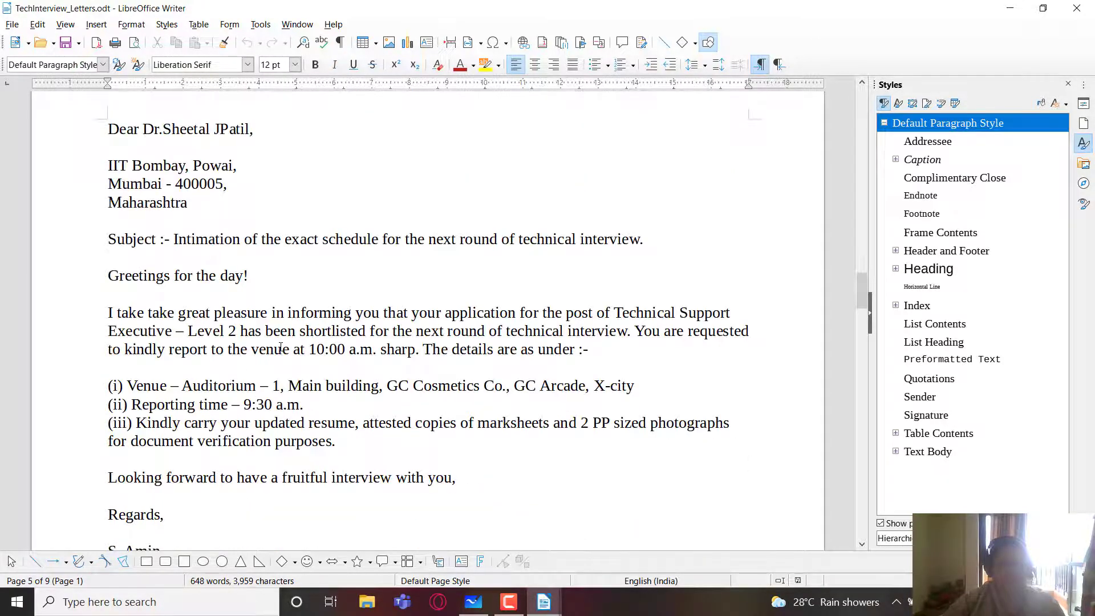
scroll(281, 346, "down", 20)
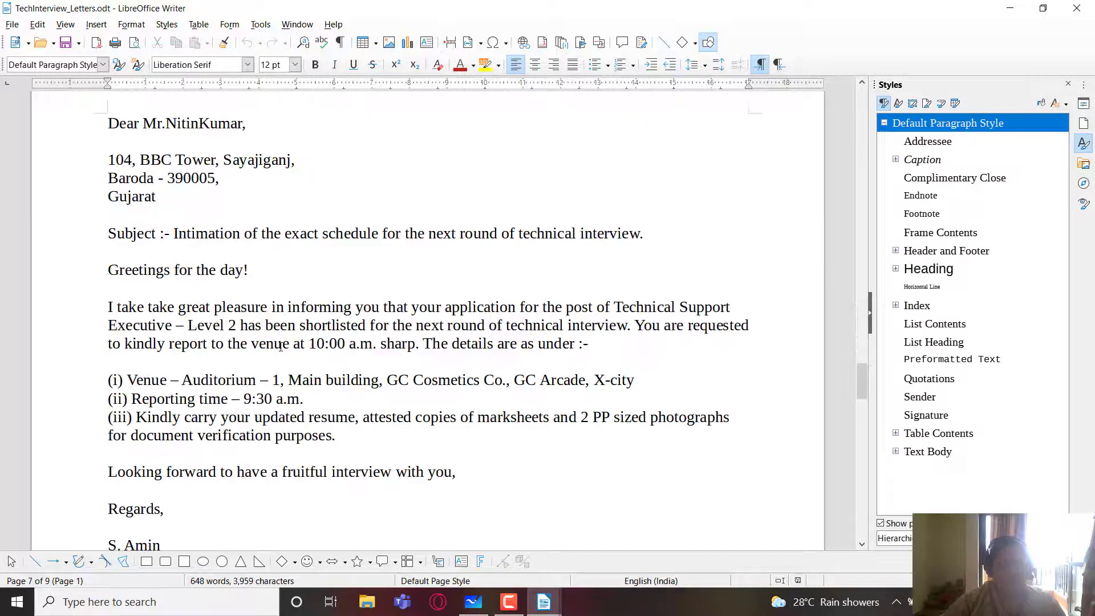
scroll(281, 346, "down", 20)
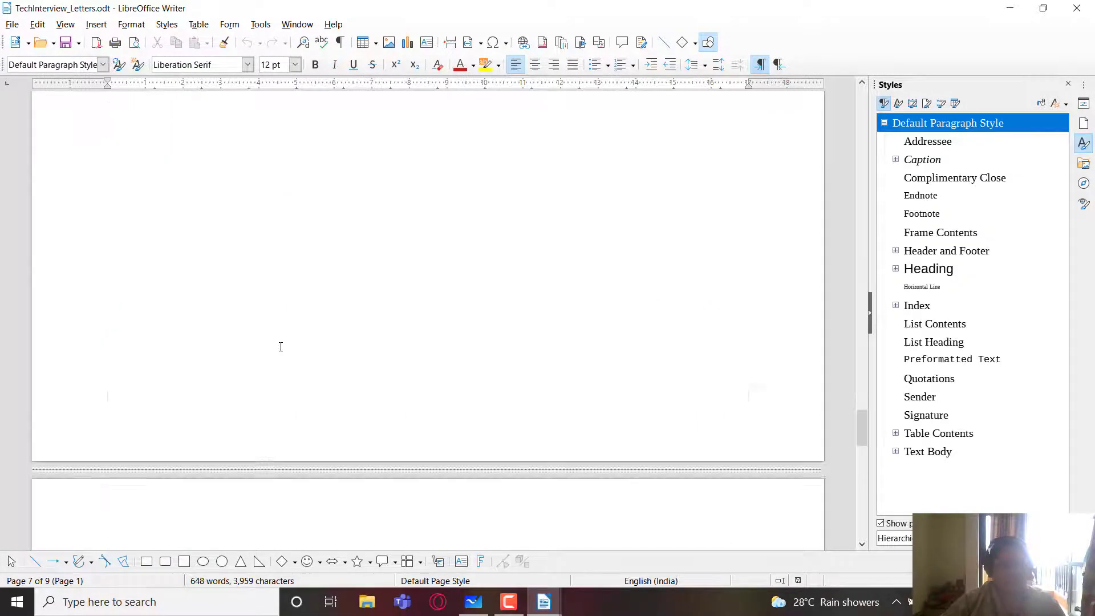
scroll(281, 346, "down", 10)
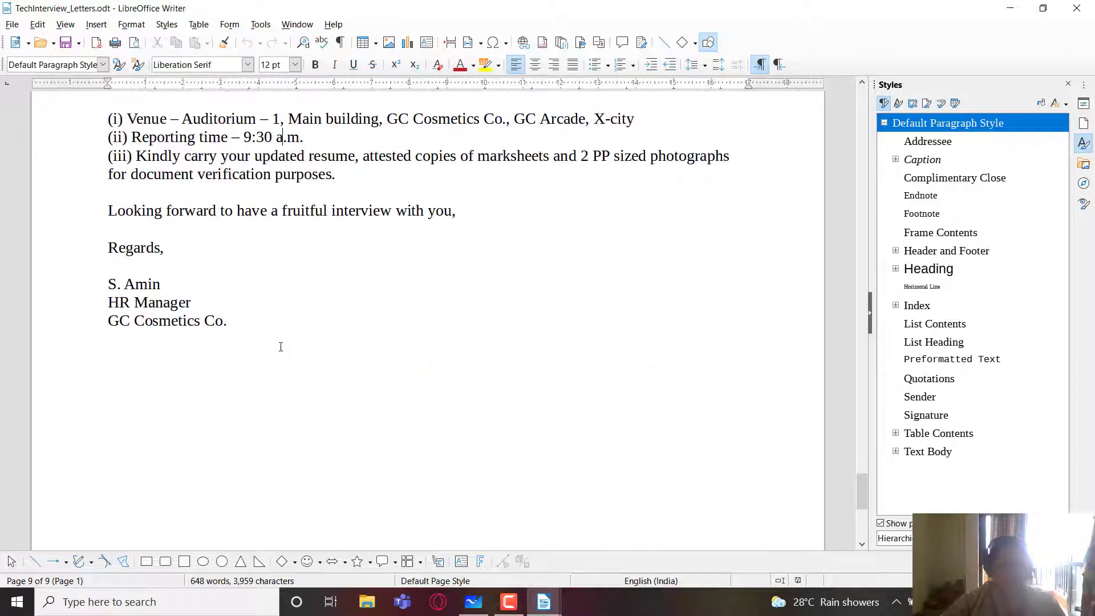
scroll(281, 346, "up", 20)
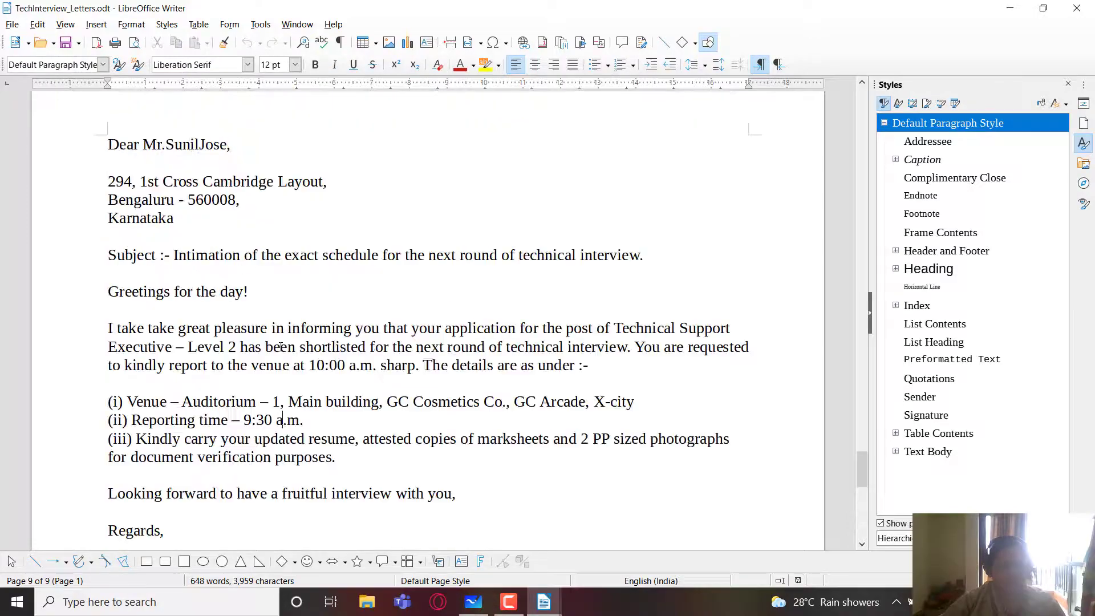
scroll(280, 346, "up", 15)
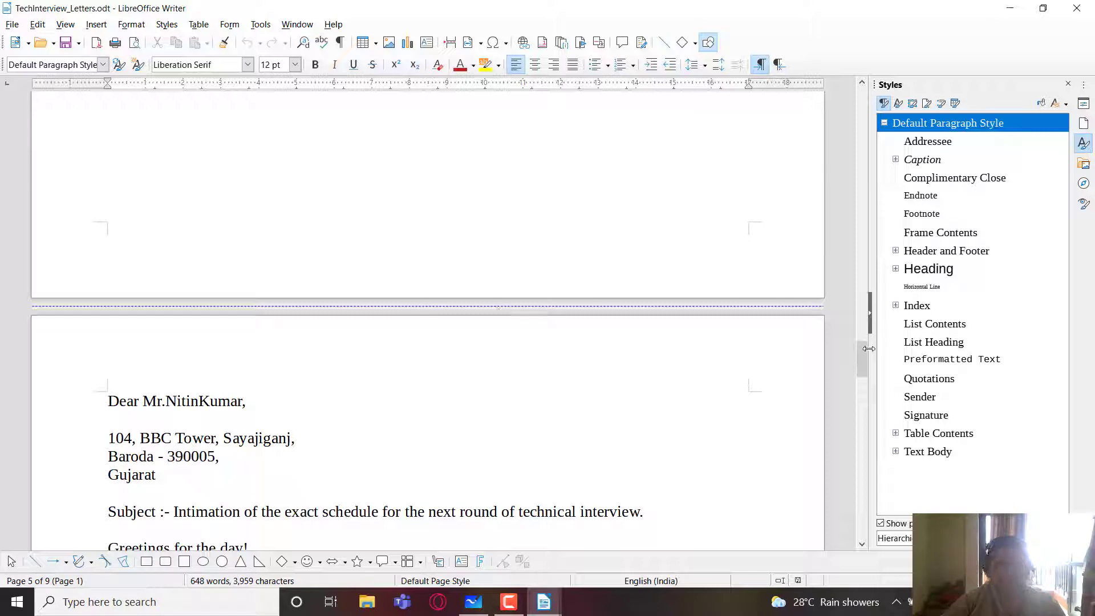
left_click_drag(864, 365, 855, 101)
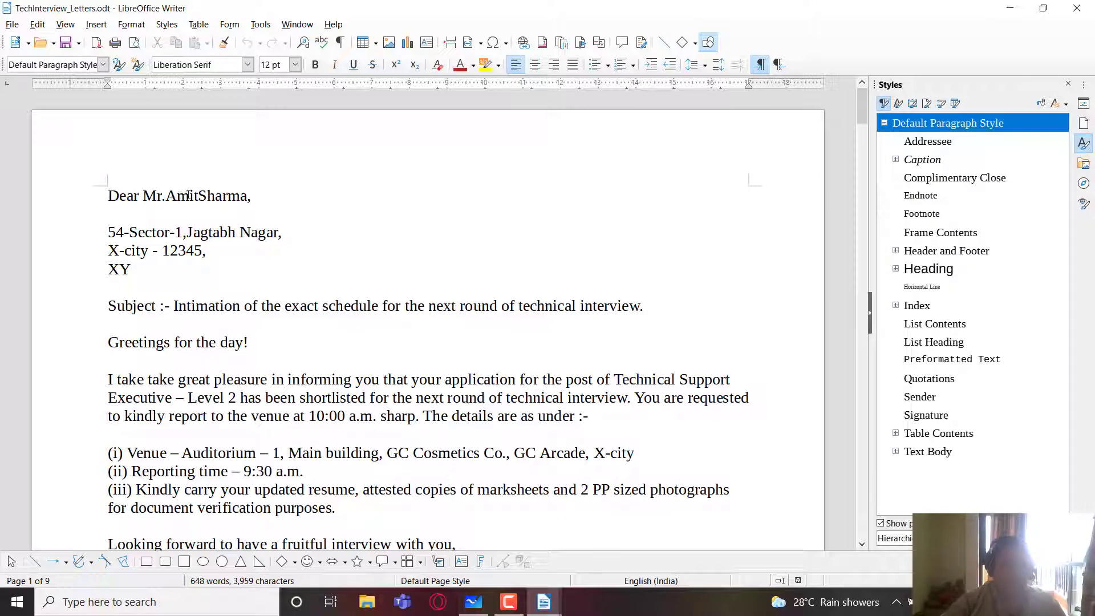
left_click(1077, 9)
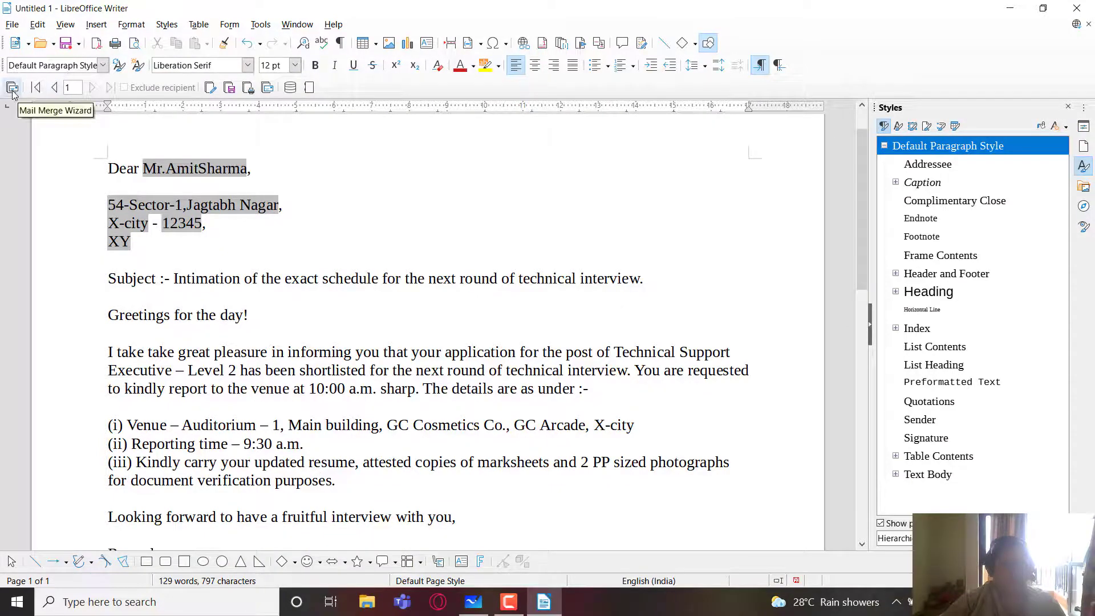
Return to the first mail merge entry and insert spaces between the title, first name and last name fields in the salutation
left_click(55, 89)
left_click(55, 88)
left_click(54, 88)
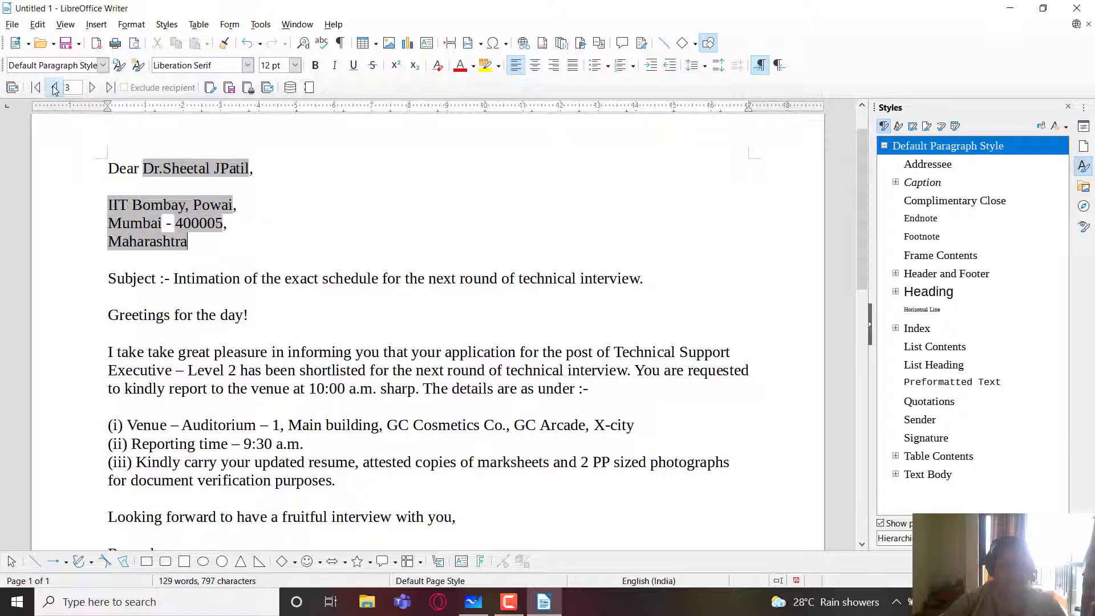
left_click(54, 88)
left_click(55, 88)
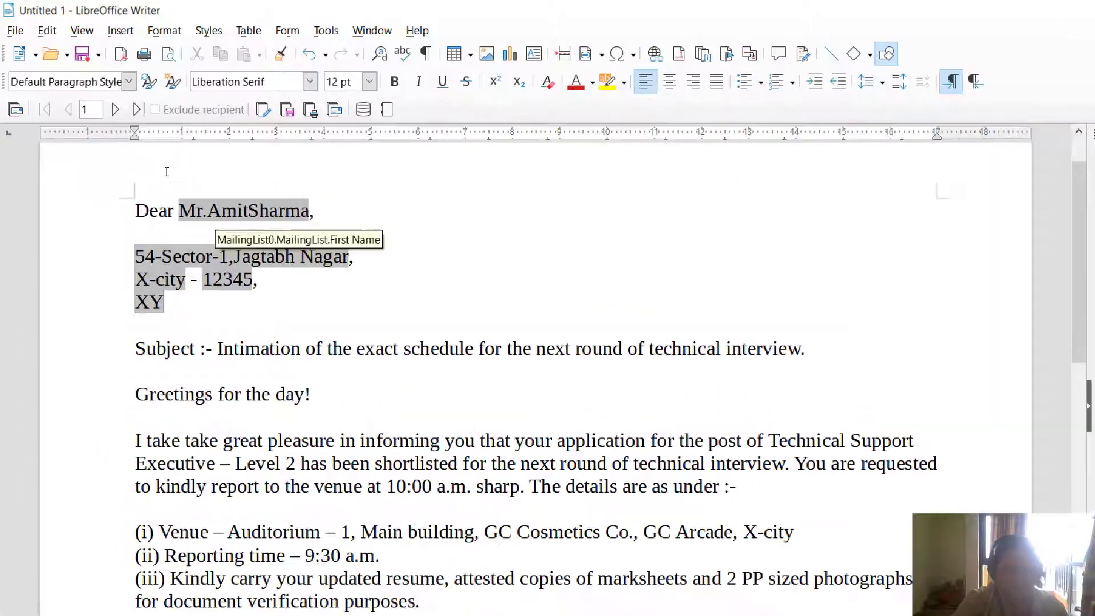
double_click(245, 242)
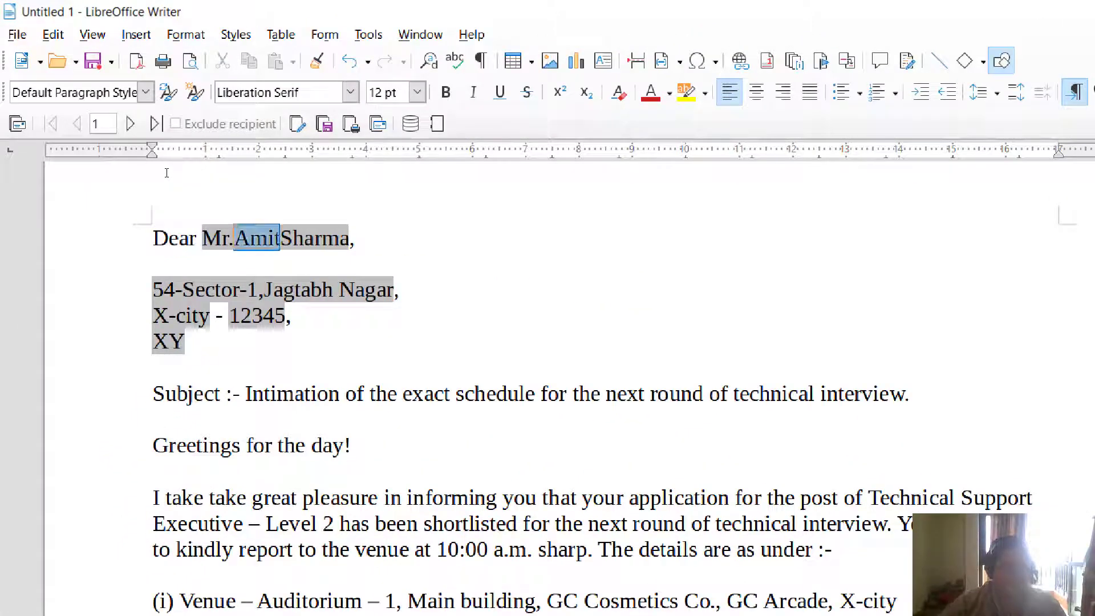
left_click(402, 233)
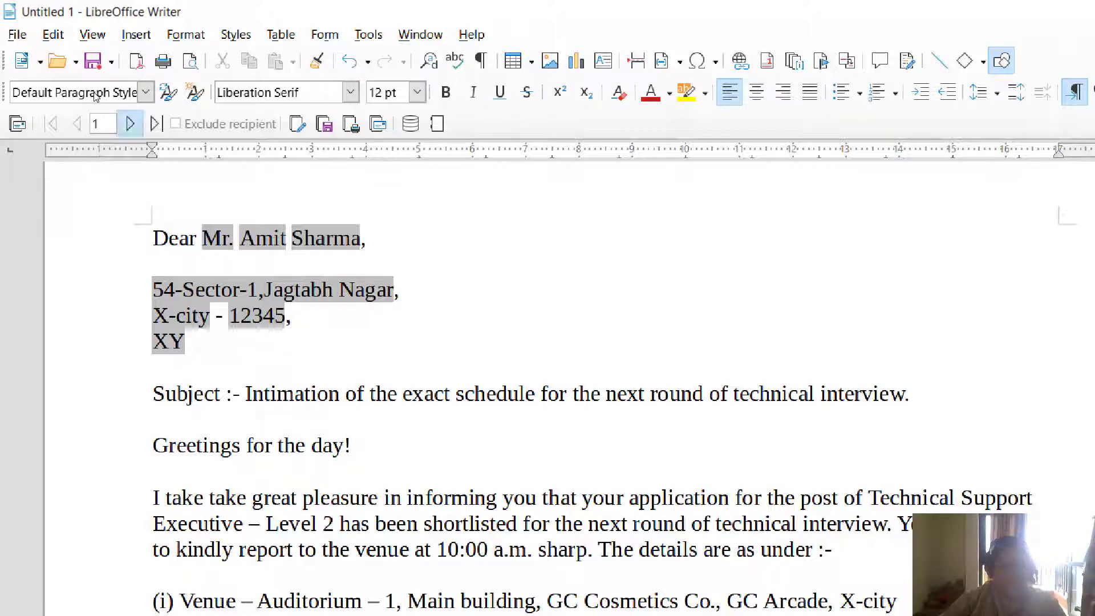
Preview the spaced salutation up to the third mail merge entry and return to the first entry
left_click(130, 124)
left_click(130, 124)
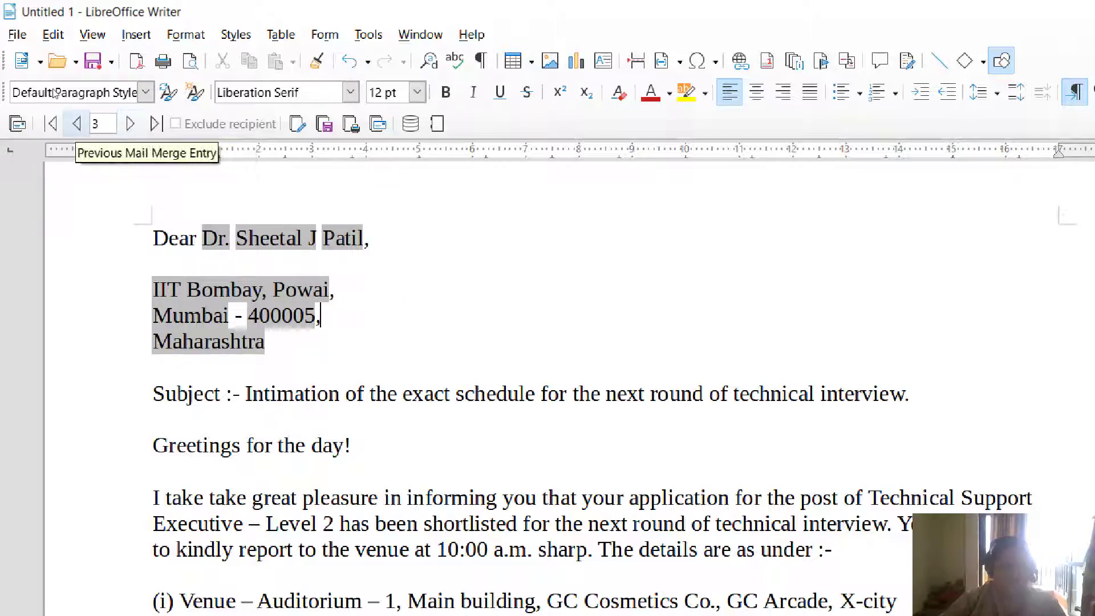
left_click(77, 124)
left_click(76, 124)
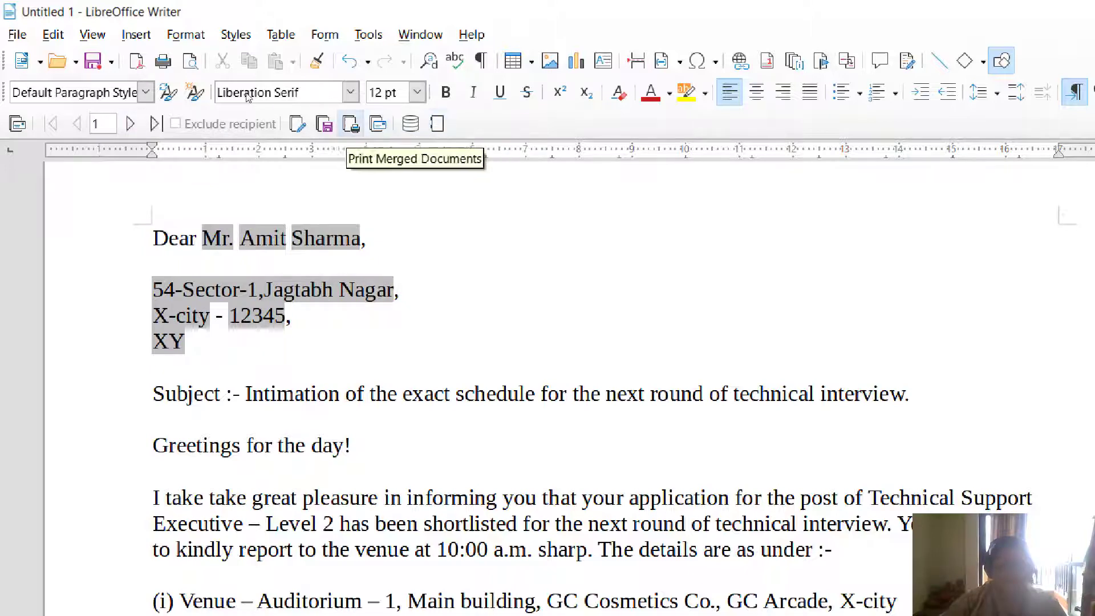
Save the merged letters as individual documents in ODF Text Document format with the file name letter
left_click(323, 123)
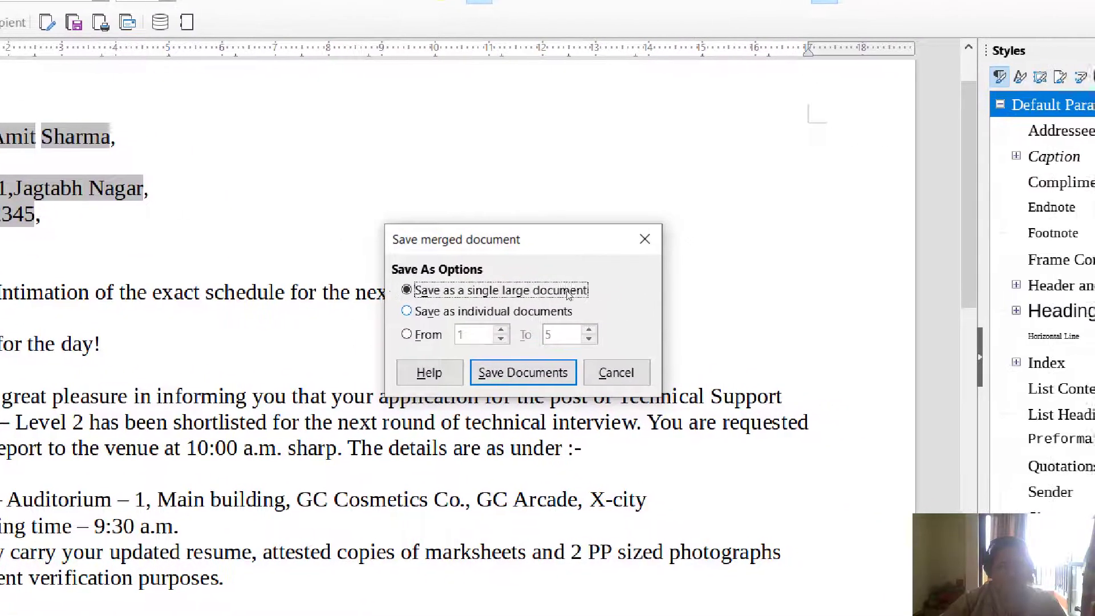
key("Down")
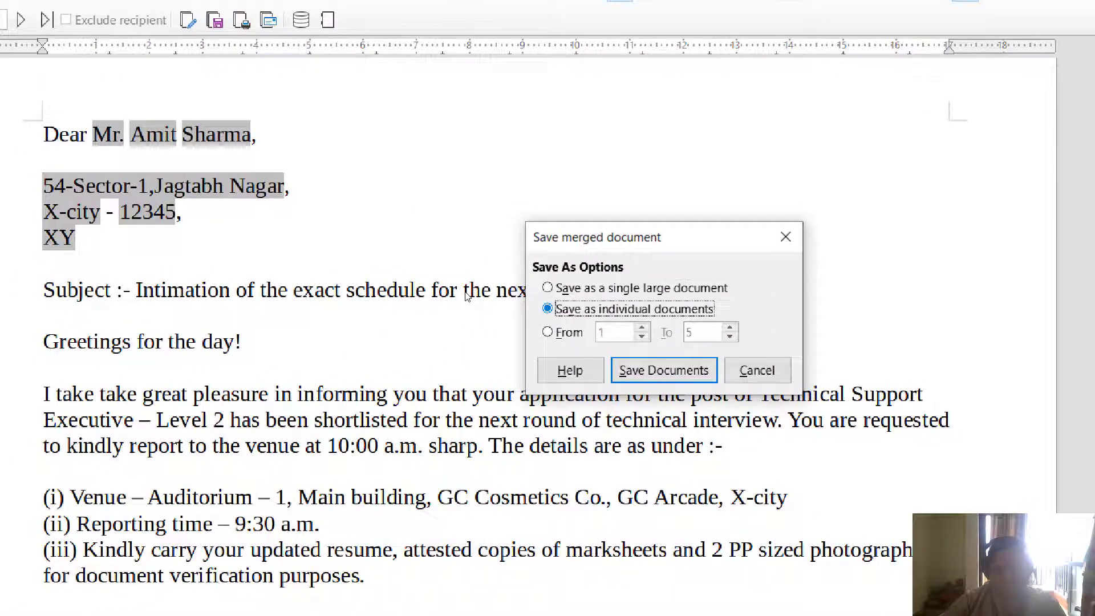
key("Return")
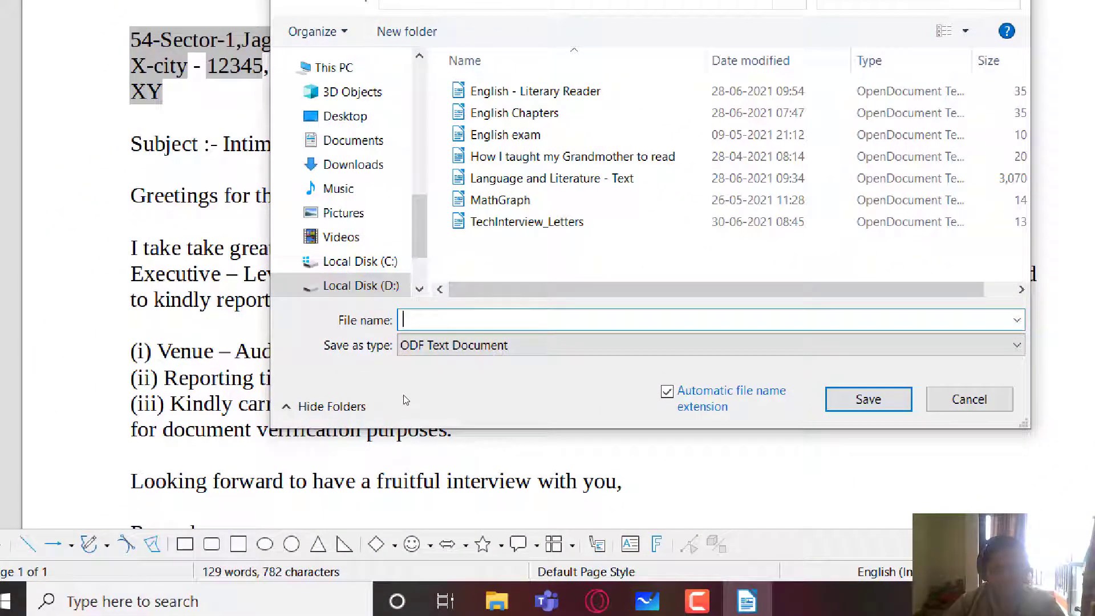
type("e")
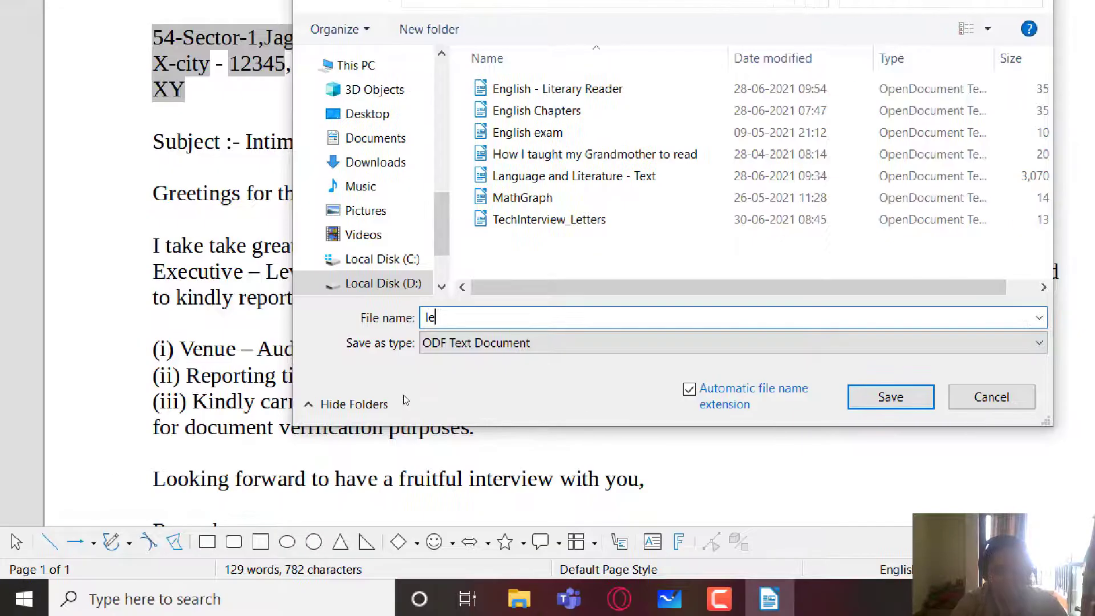
type("tter")
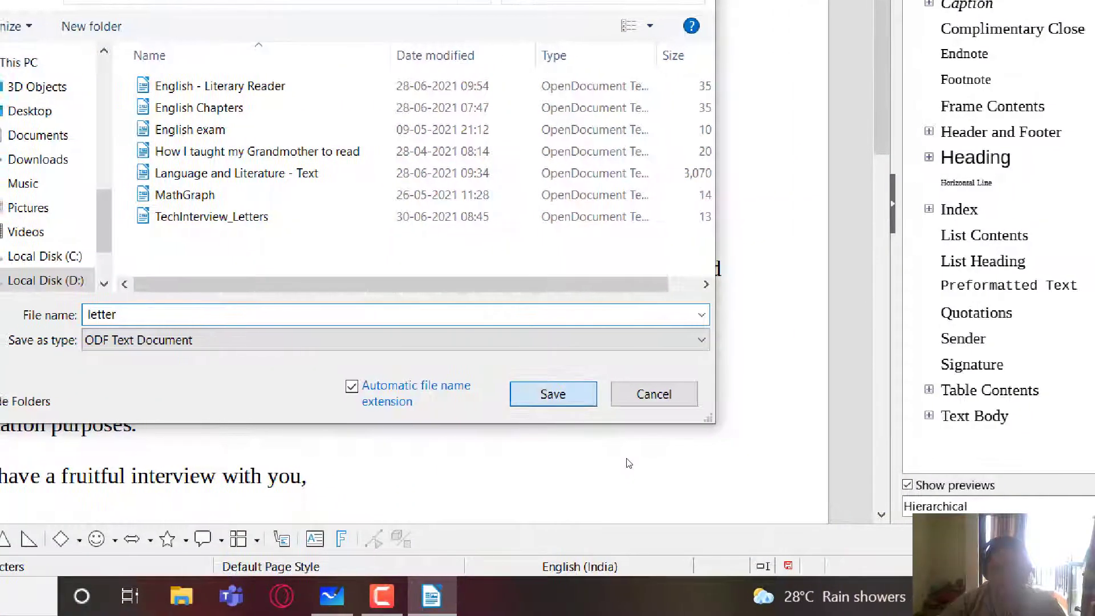
key("Return")
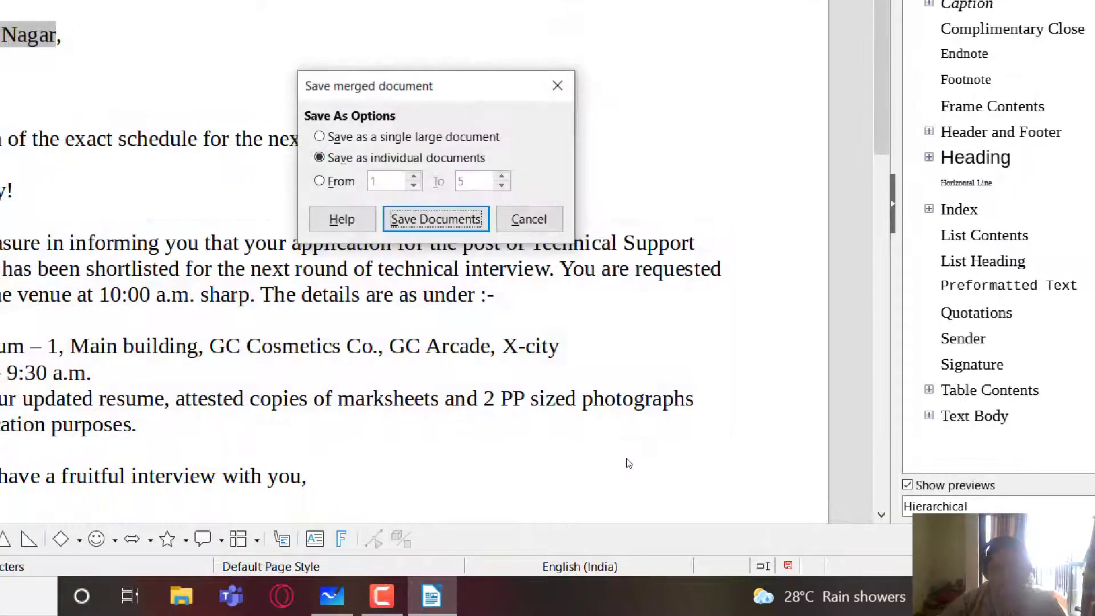
Finish saving the individual letters, and open letter_1 to letter_5 together from the docs folder in LibreOffice Writer
key("Return")
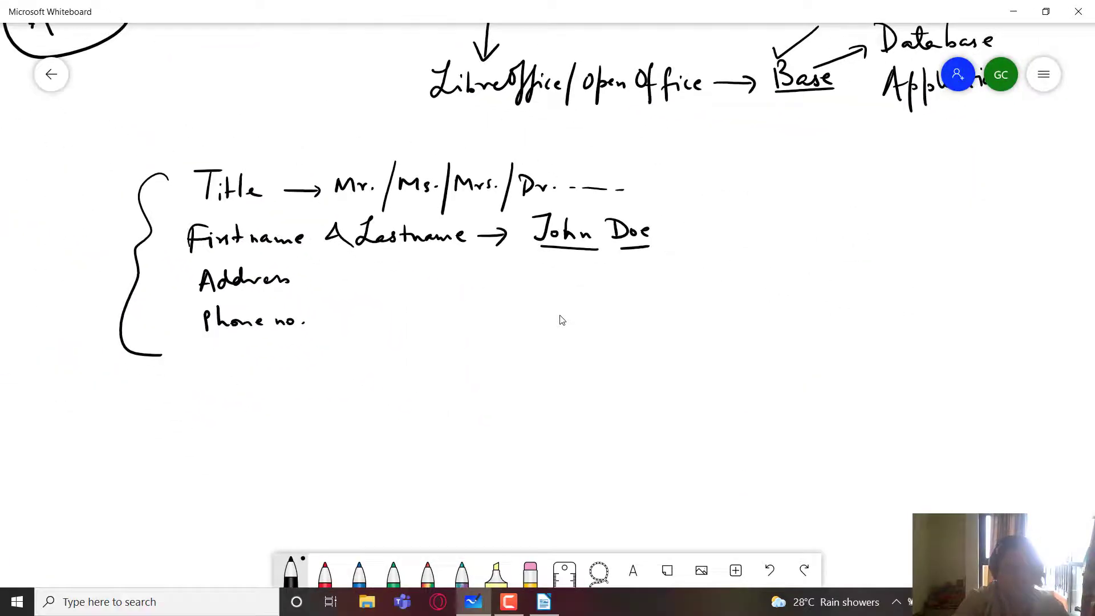
left_click(544, 602)
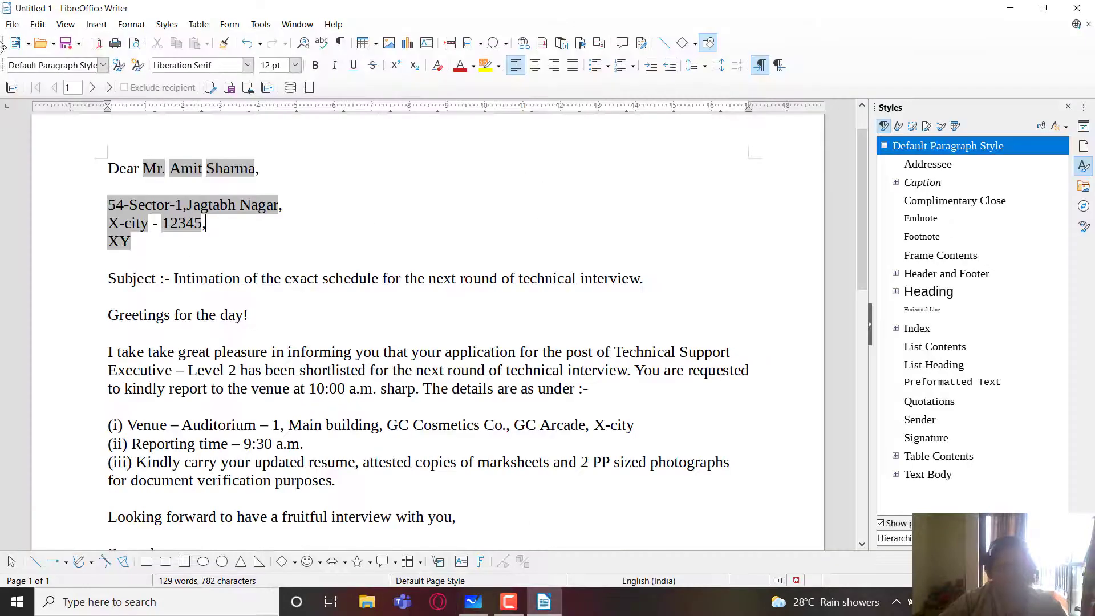
left_click(41, 44)
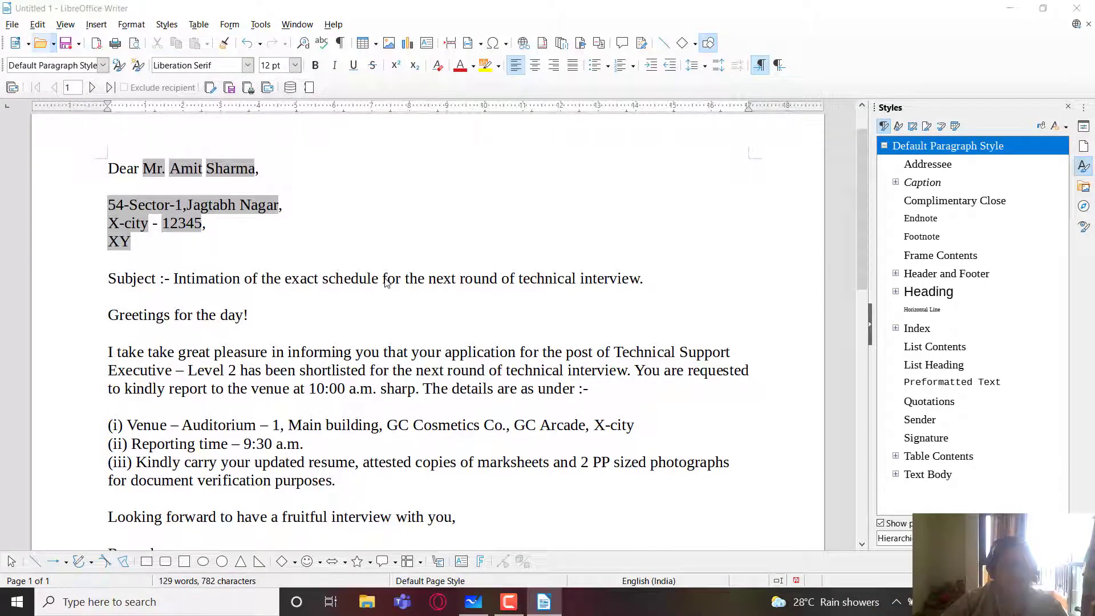
scroll(219, 199, "down", 1)
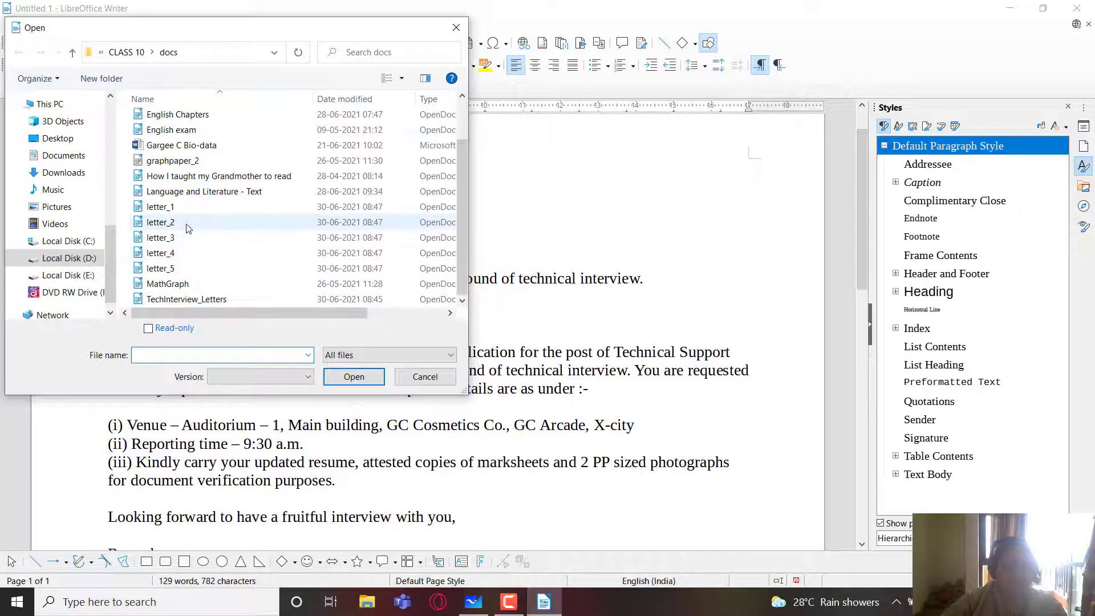
left_click(181, 208)
left_click(174, 269, "shift")
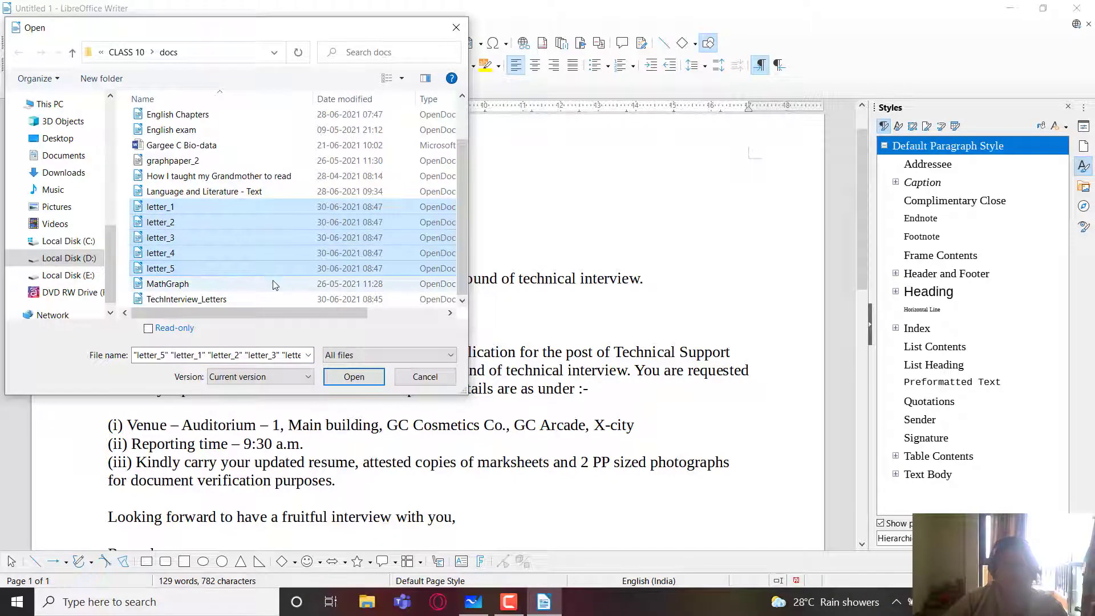
left_click(354, 377)
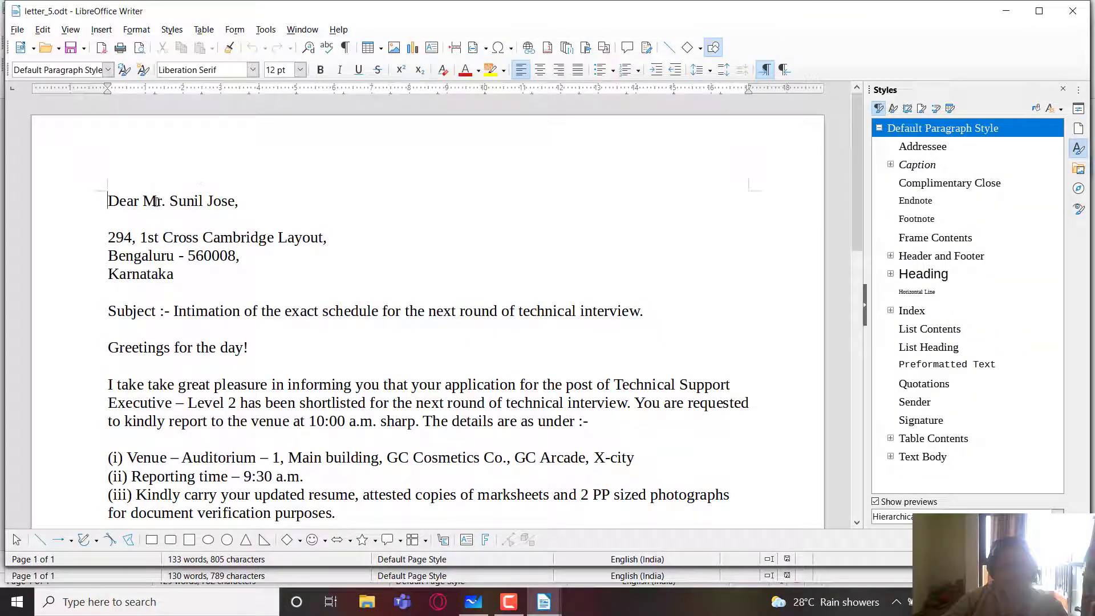
Check the recipient details and body text of the individual letters, closing each document from letter_5 to letter_1
scroll(316, 307, "down", 8)
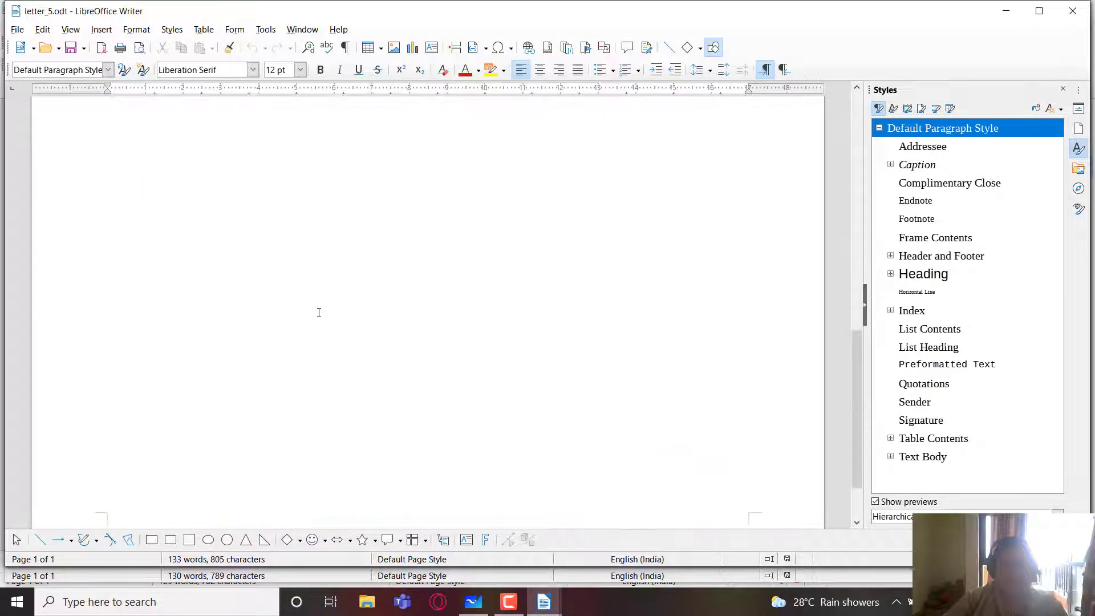
scroll(319, 312, "up", 7)
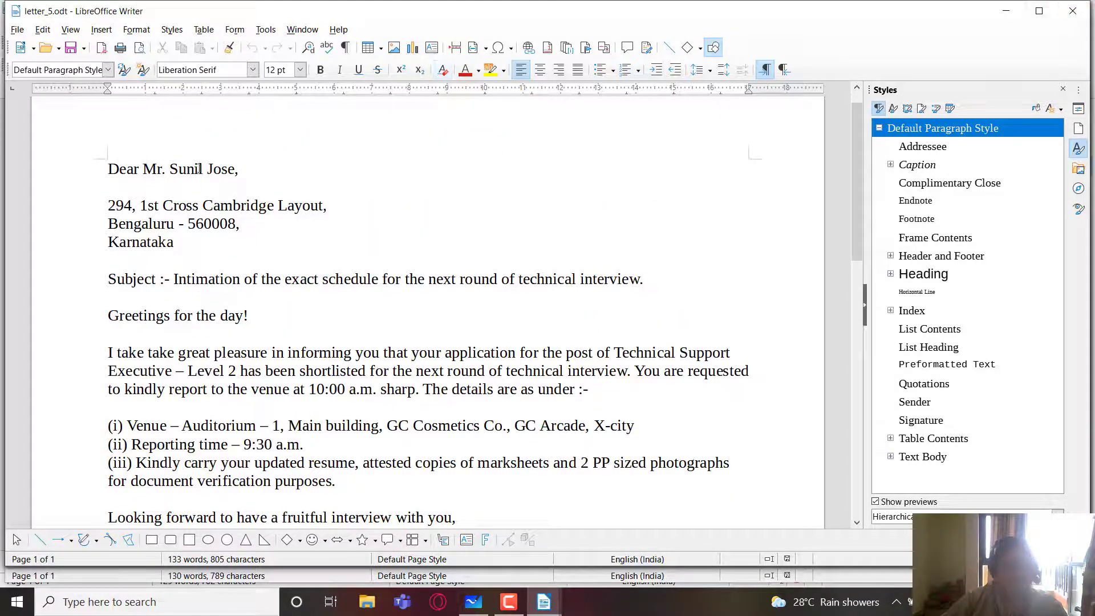
left_click(1073, 10)
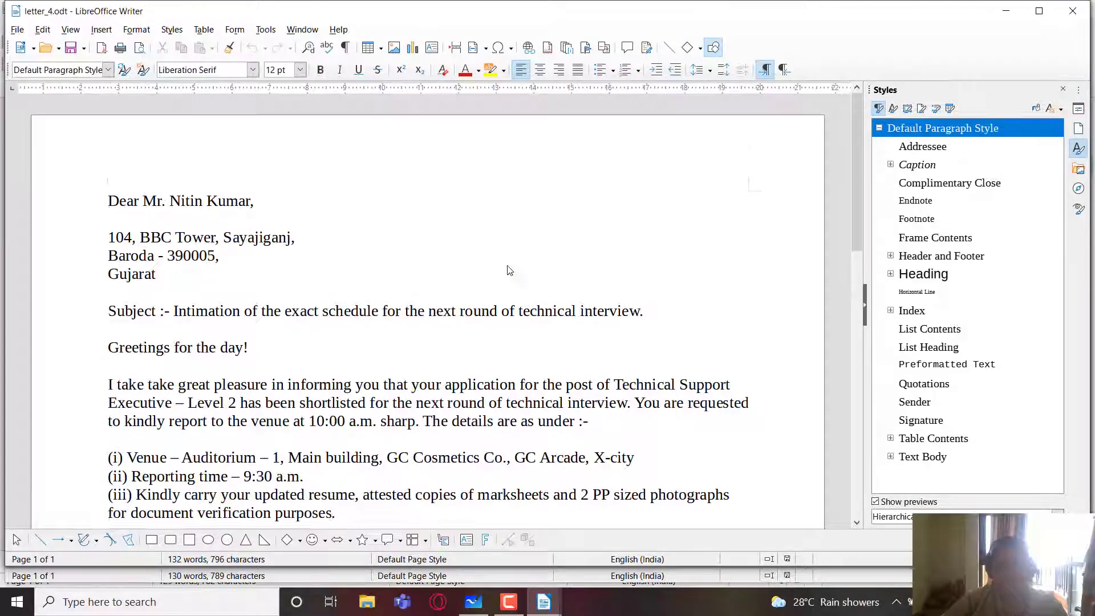
left_click(1074, 14)
left_click(1074, 14)
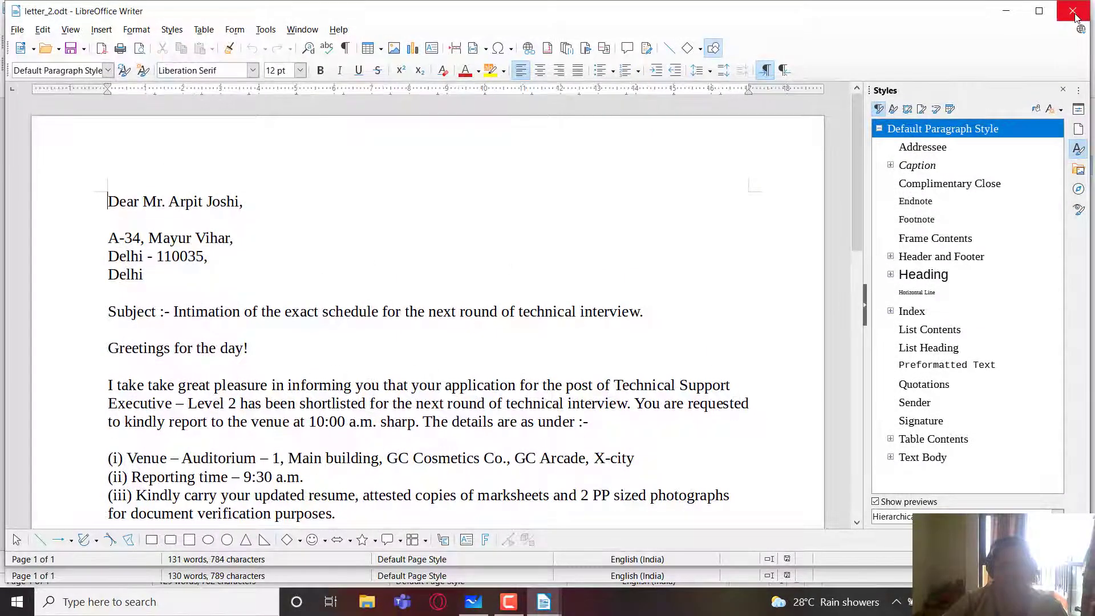
left_click(1074, 13)
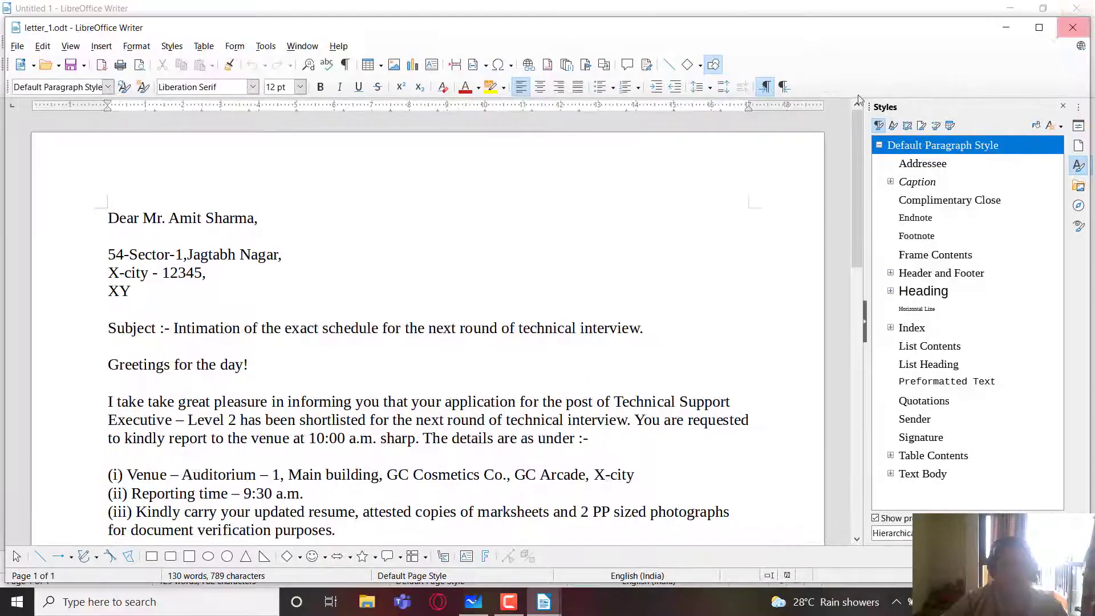
left_click(1073, 27)
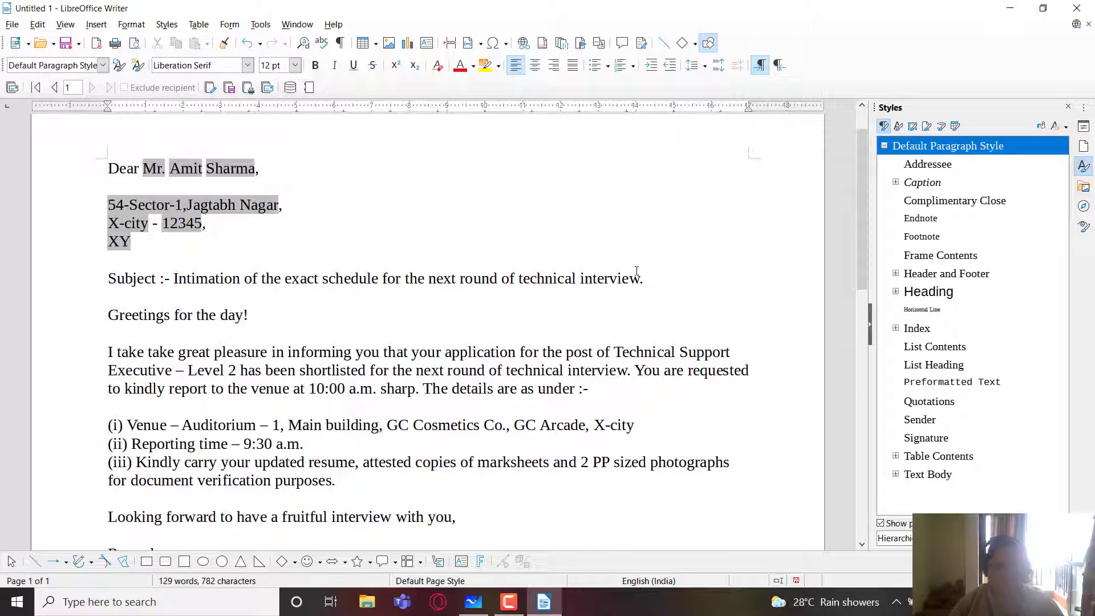
Review the body and signature of the main letter, and switch to Microsoft Whiteboard to view the Session - 5 Mail Merge notes
scroll(584, 386, "down", 5)
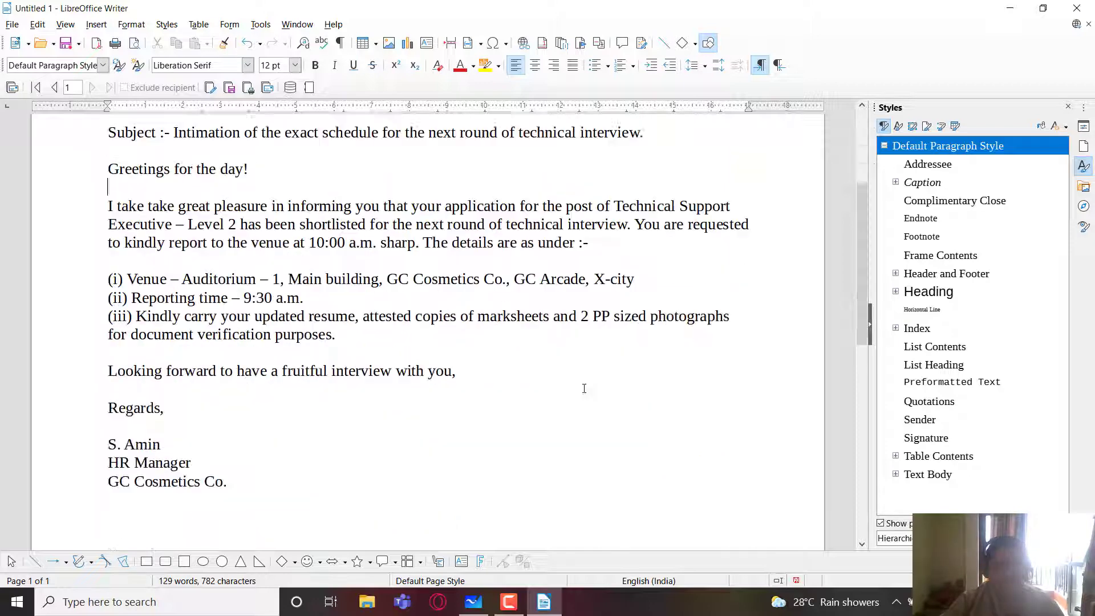
scroll(584, 386, "up", 3)
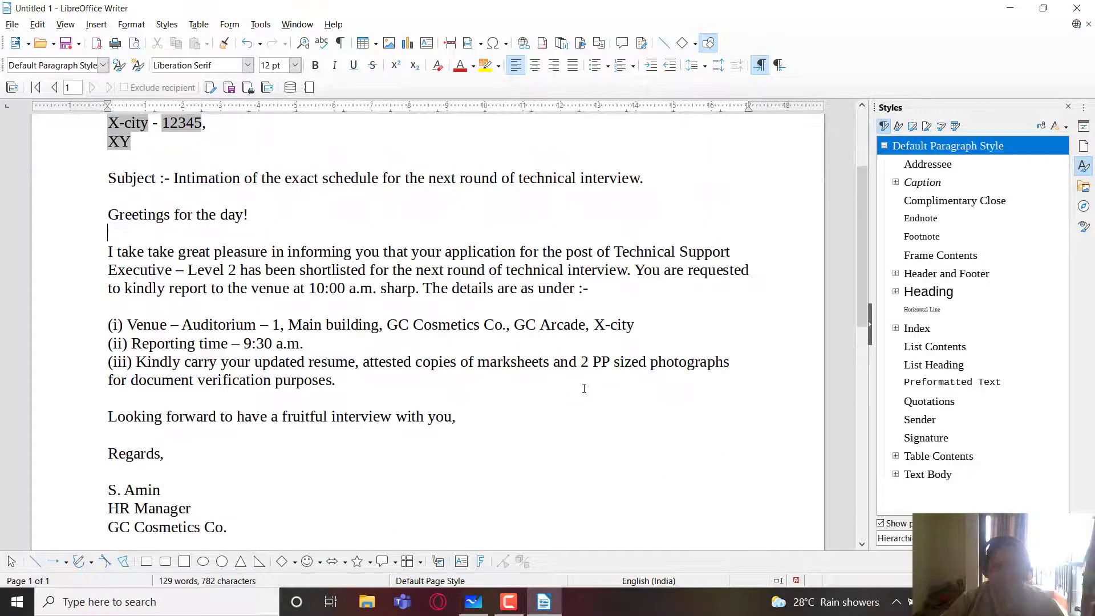
left_click(473, 603)
scroll(703, 350, "up", 1)
left_click_drag(702, 349, 779, 561)
left_click_drag(331, 196, 355, 444)
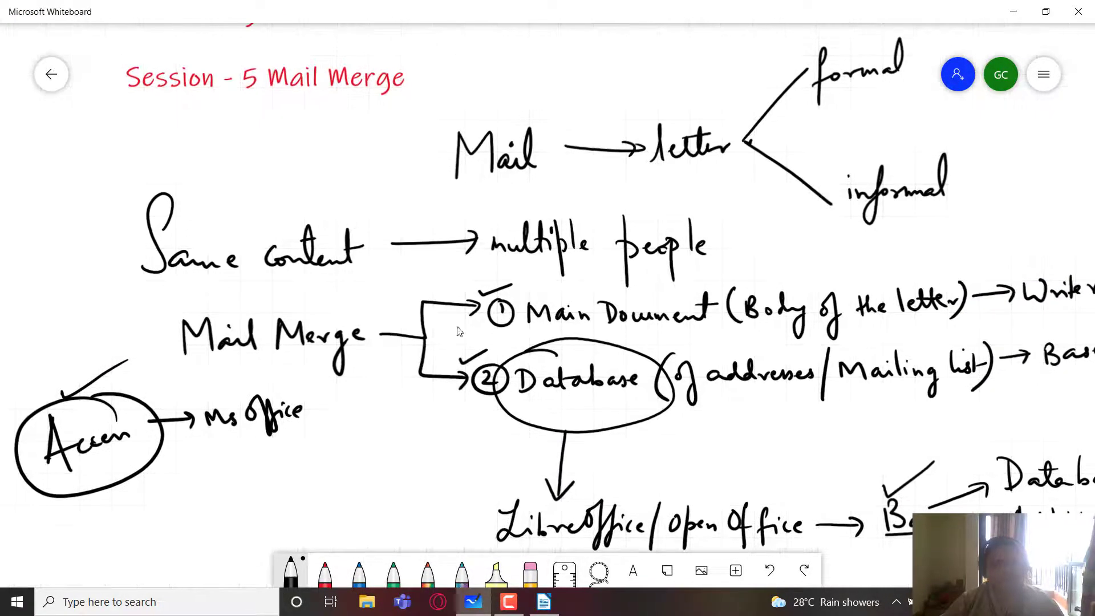